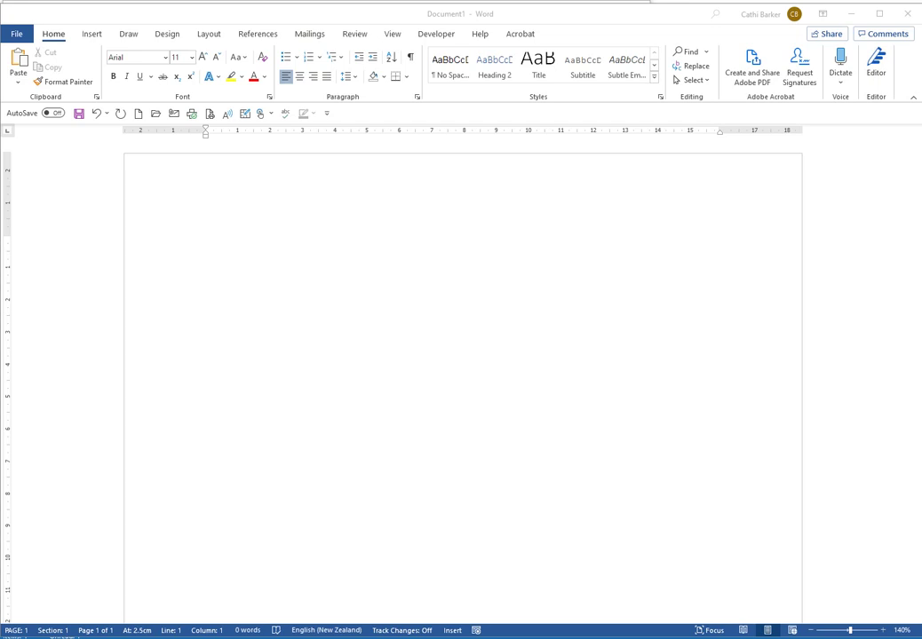
- Insert a Doughnut chart from the Pie chart types into the blank document
{"action": "left_click", "coordinate": [230, 229]}
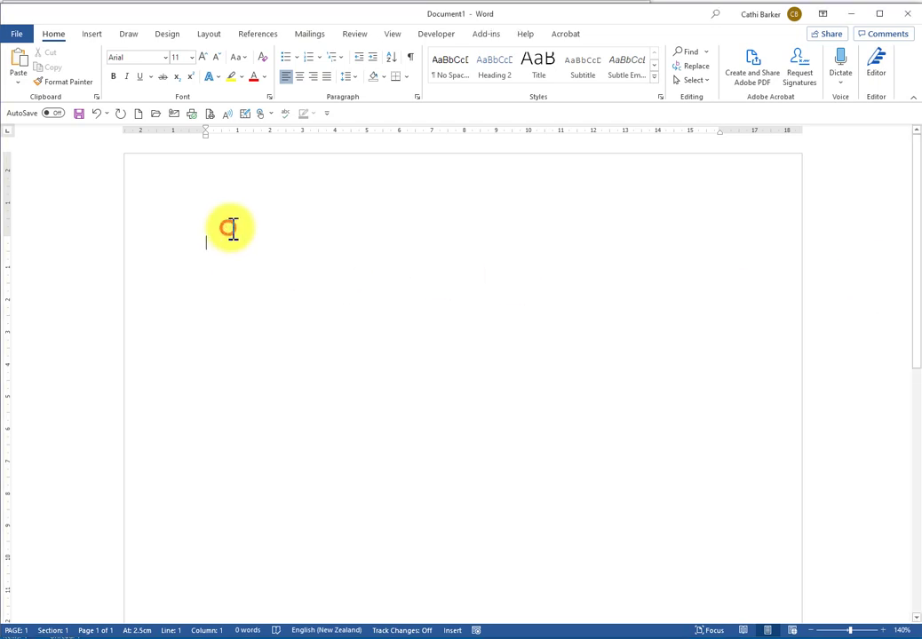
{"action": "left_click", "coordinate": [93, 34]}
{"action": "left_click", "coordinate": [220, 71]}
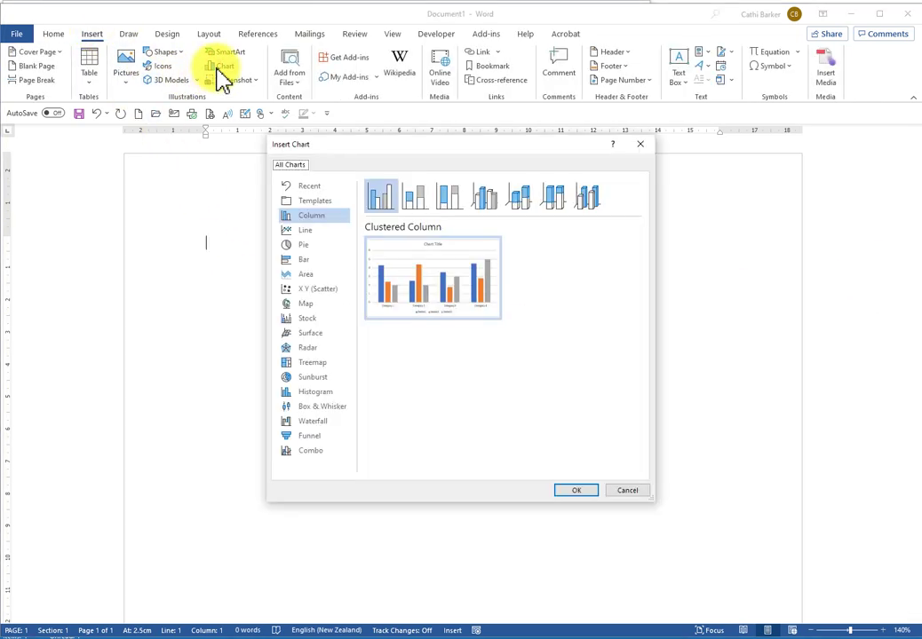
{"action": "left_click", "coordinate": [313, 245]}
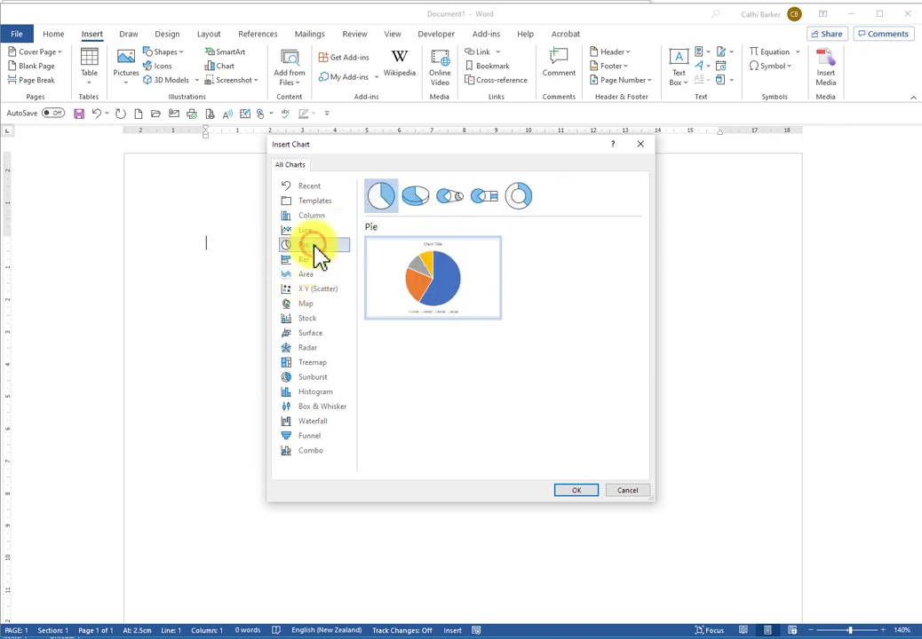
{"action": "left_click", "coordinate": [519, 197]}
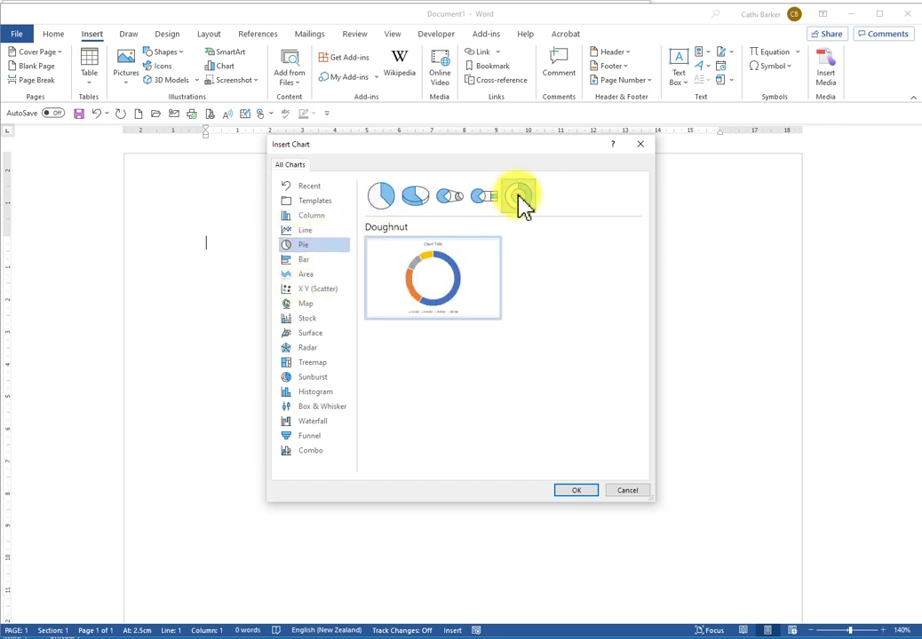
{"action": "left_click", "coordinate": [576, 491]}
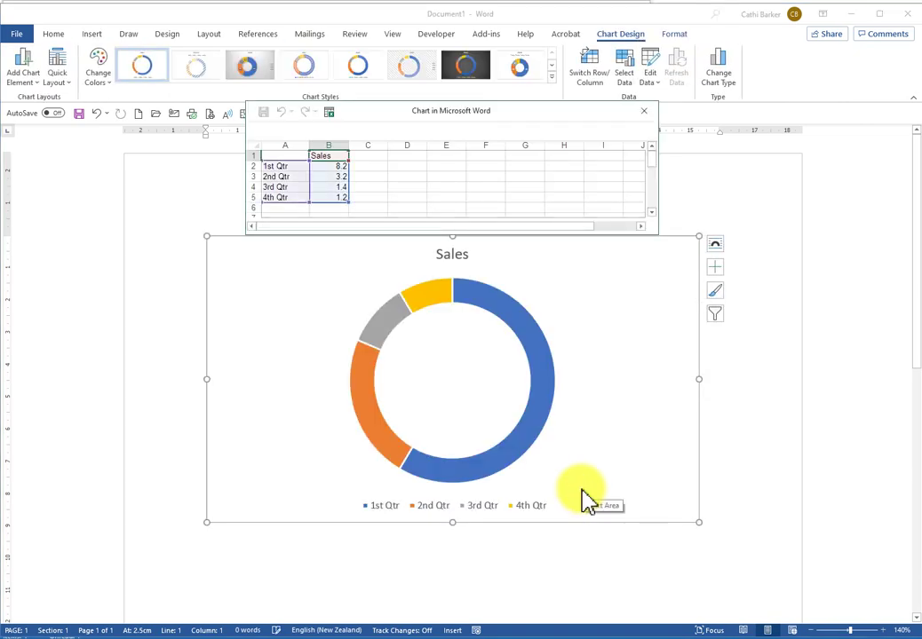
- Replace the sample categories with five departments, Regulatory Services to Integrated Catchments, and autofit column A
{"action": "left_click_drag", "start_coordinate": [281, 165], "coordinate": [321, 171]}
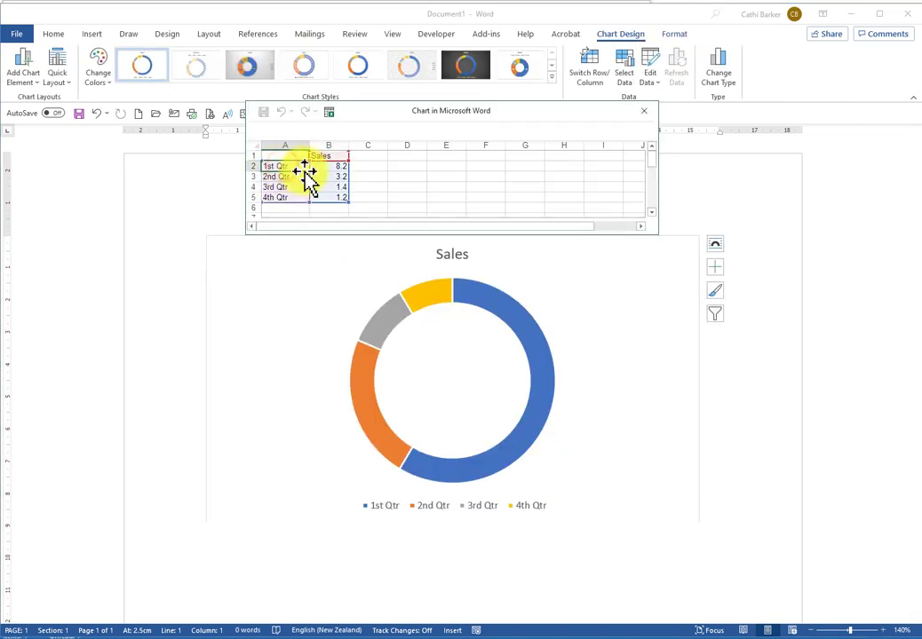
{"action": "type", "text": "Regulatory Services"}
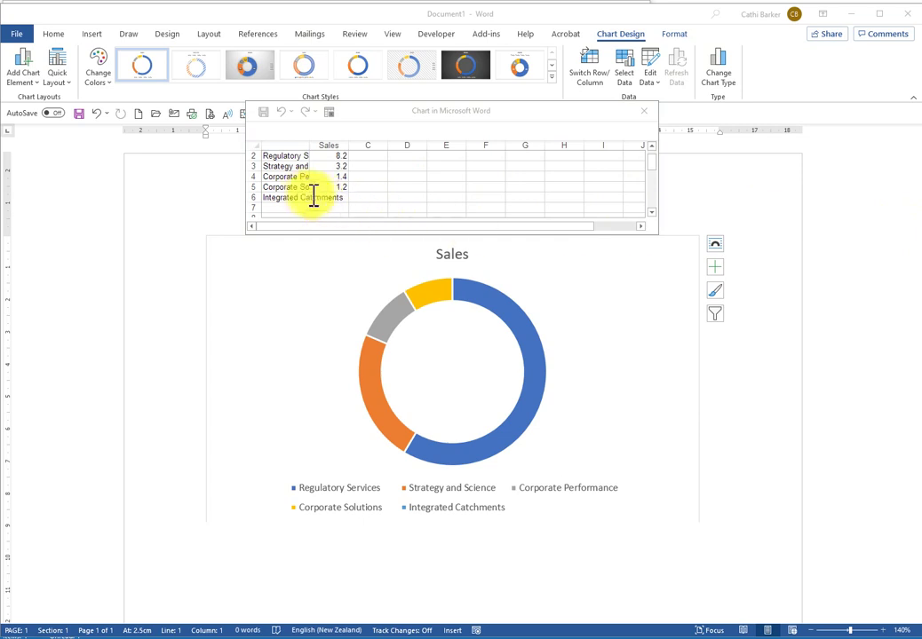
{"action": "left_click", "coordinate": [293, 196]}
{"action": "left_click", "coordinate": [308, 145]}
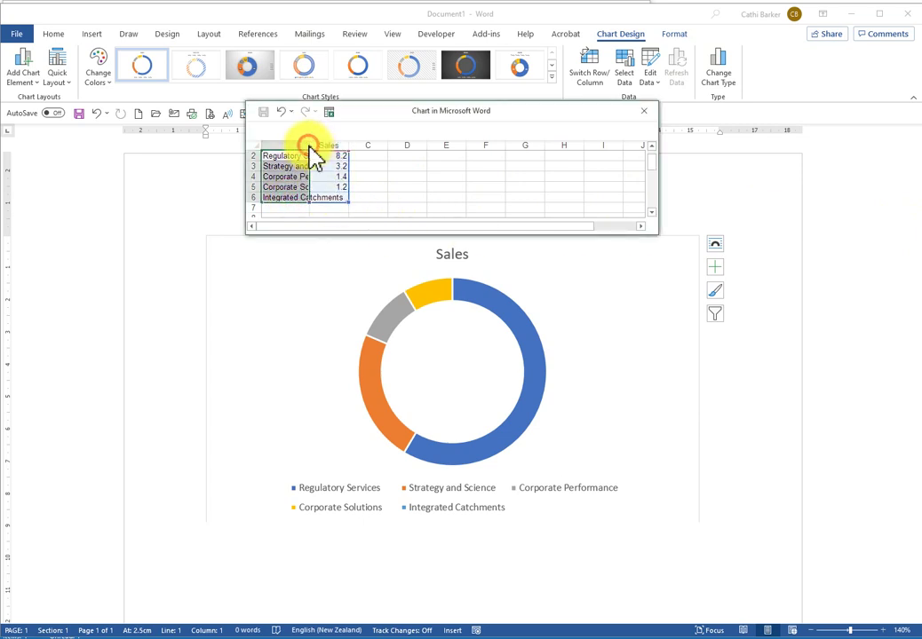
{"action": "double_click", "coordinate": [308, 146]}
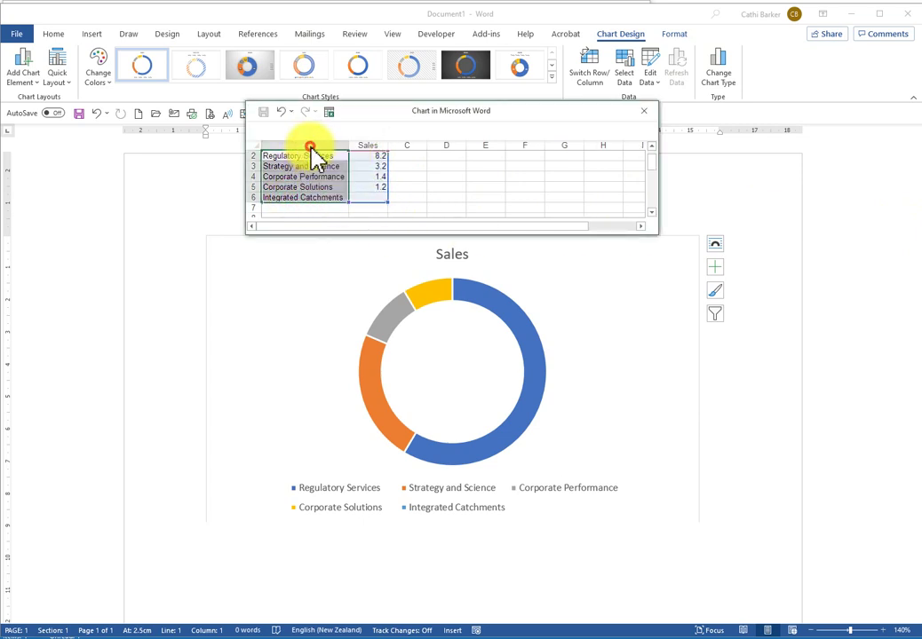
- Enter the values 53, 15, 17, 9 and 6 in column B and close the data sheet
{"action": "left_click", "coordinate": [366, 158]}
{"action": "scroll", "coordinate": [400, 164], "scroll_direction": "up", "scroll_amount": 1}
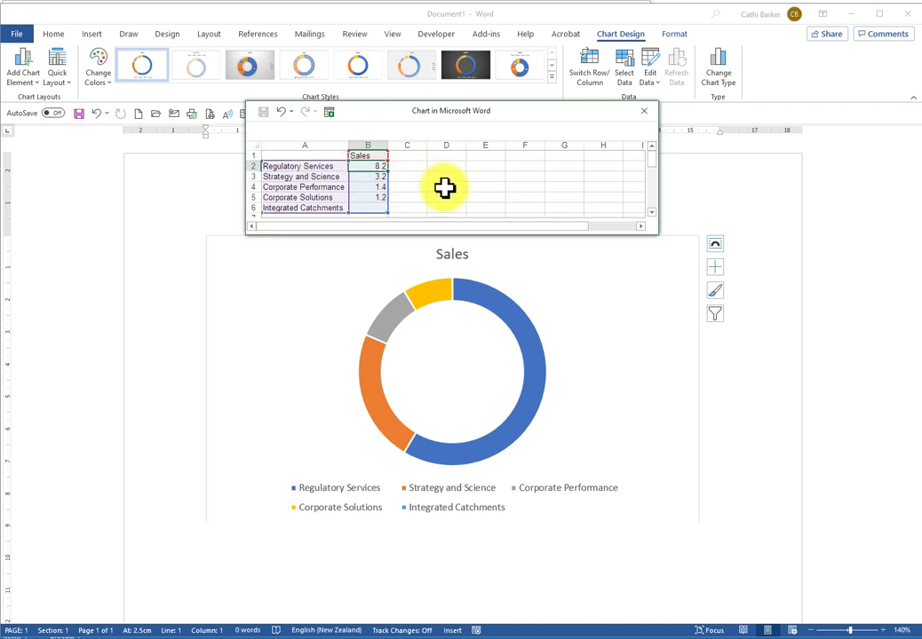
{"action": "type", "text": "53"}
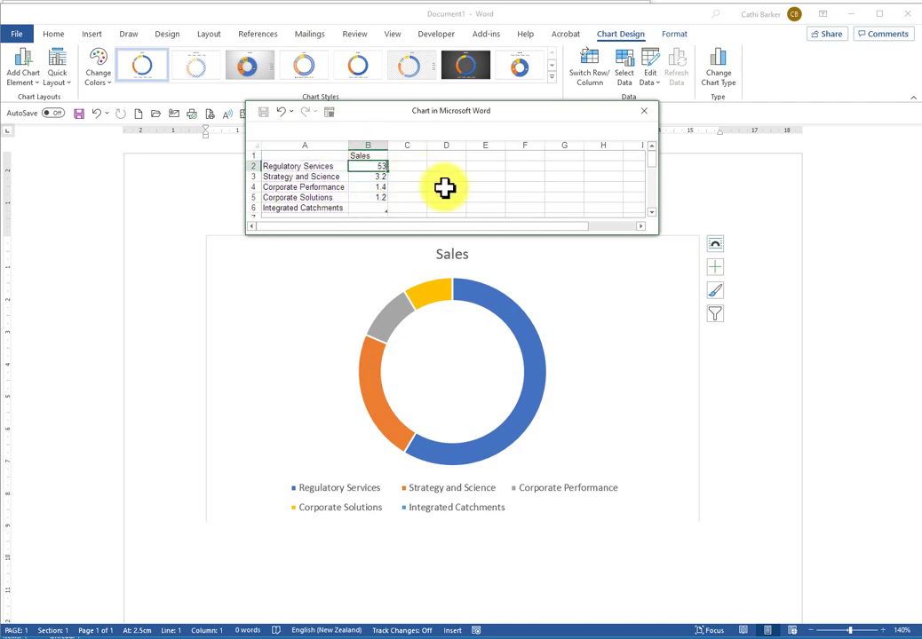
{"action": "key", "text": "Return"}
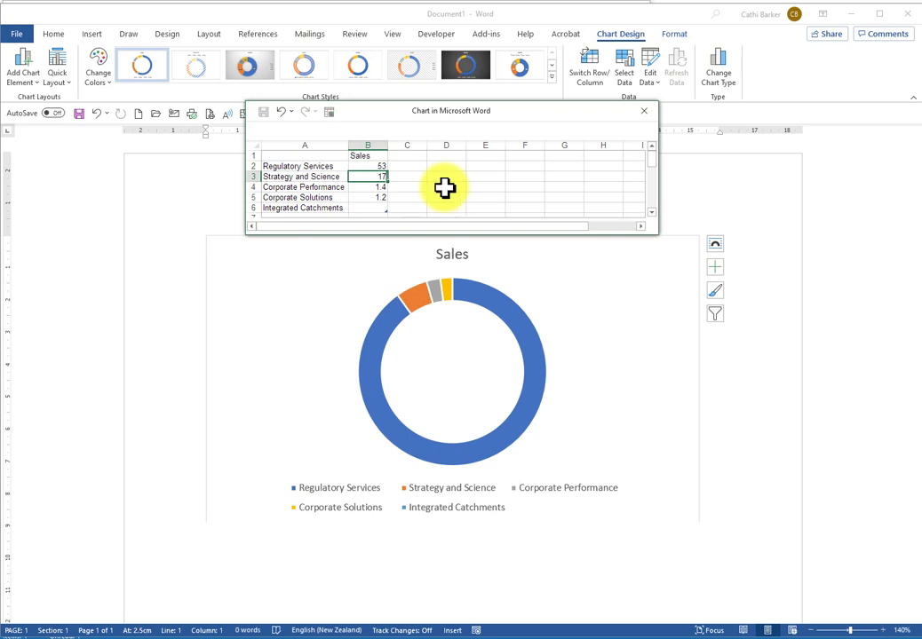
{"action": "key", "text": "Return"}
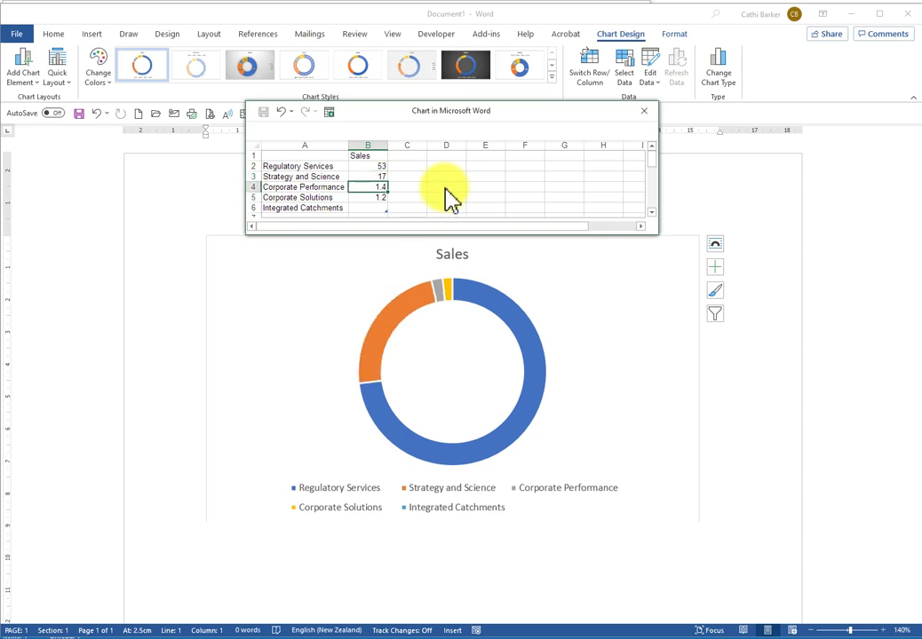
{"action": "key", "text": "Up"}
{"action": "key", "text": "Return"}
{"action": "type", "text": "17"}
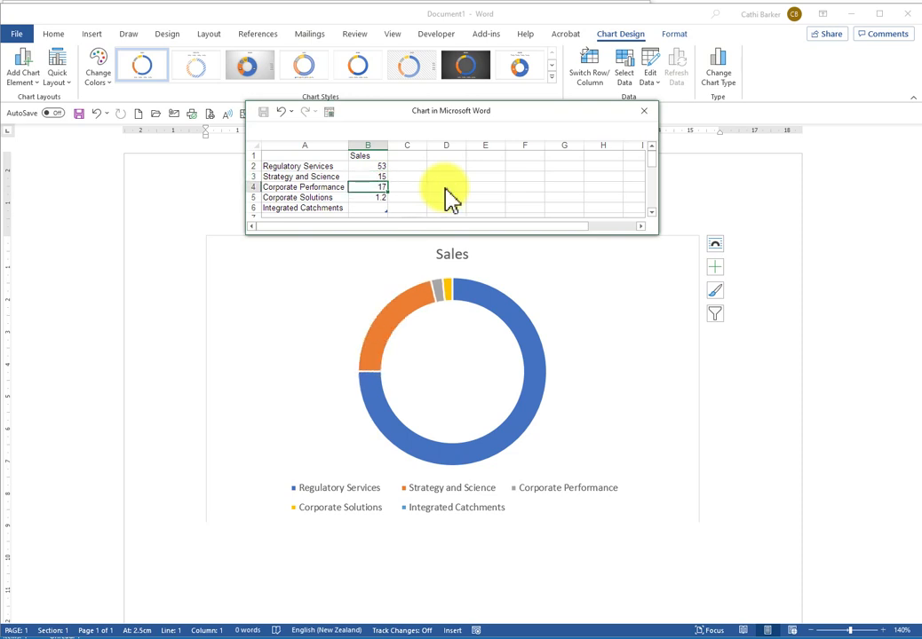
{"action": "key", "text": "Return"}
{"action": "type", "text": "9"}
{"action": "key", "text": "Return"}
{"action": "type", "text": "6"}
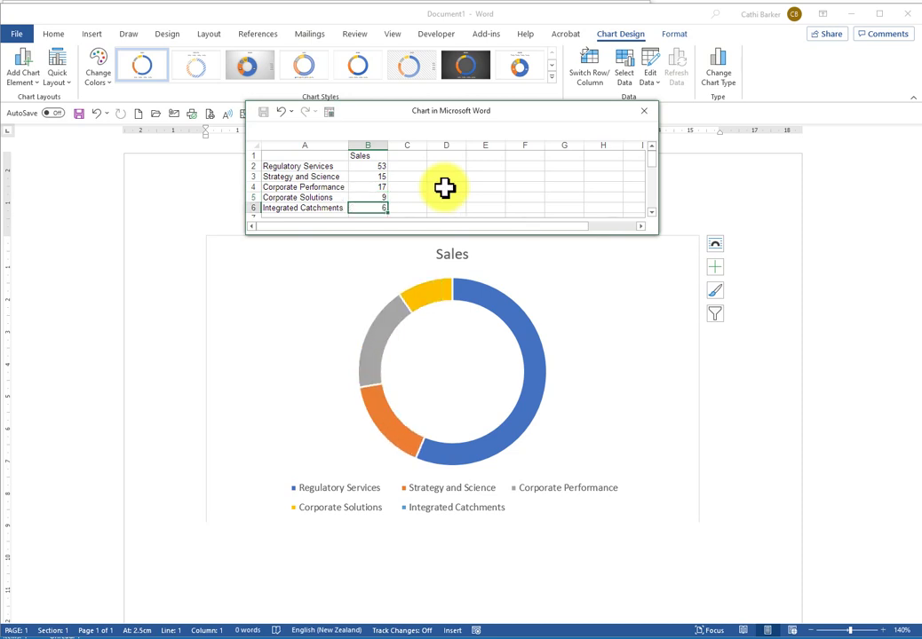
{"action": "key", "text": "Up"}
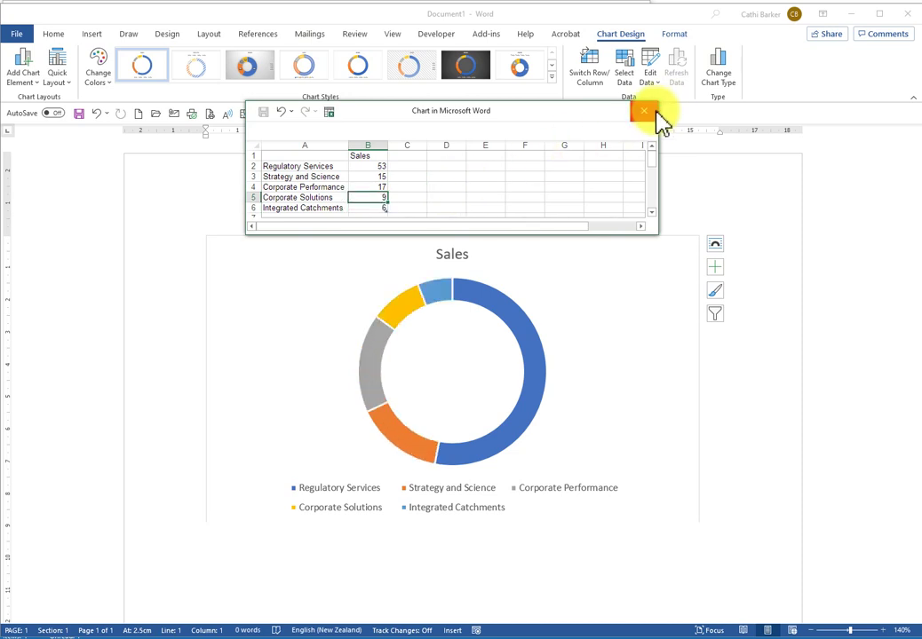
{"action": "left_click", "coordinate": [649, 110]}
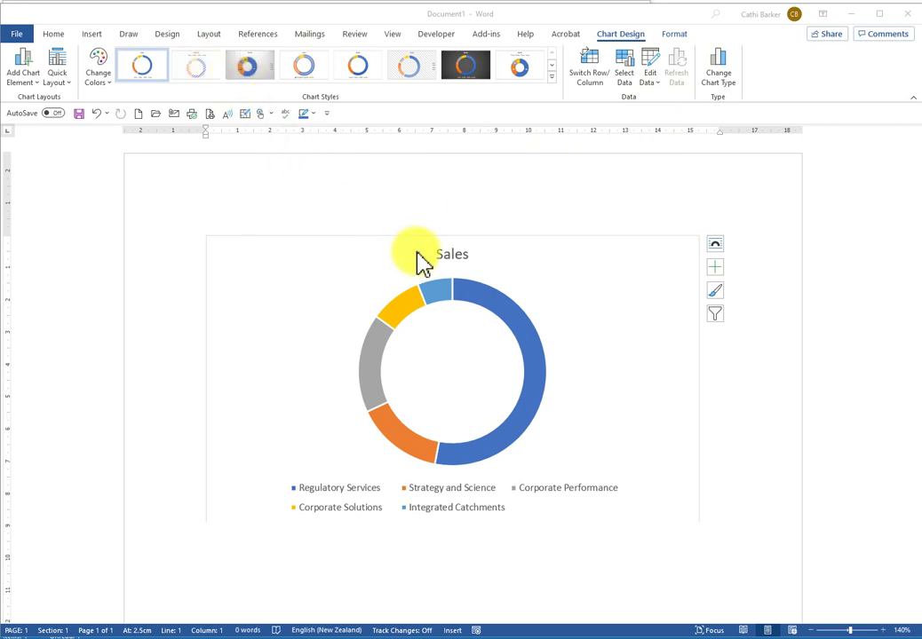
- Apply Chart Style 8 to the doughnut for a SALES title, top legend and percentage labels
{"action": "left_click", "coordinate": [488, 294]}
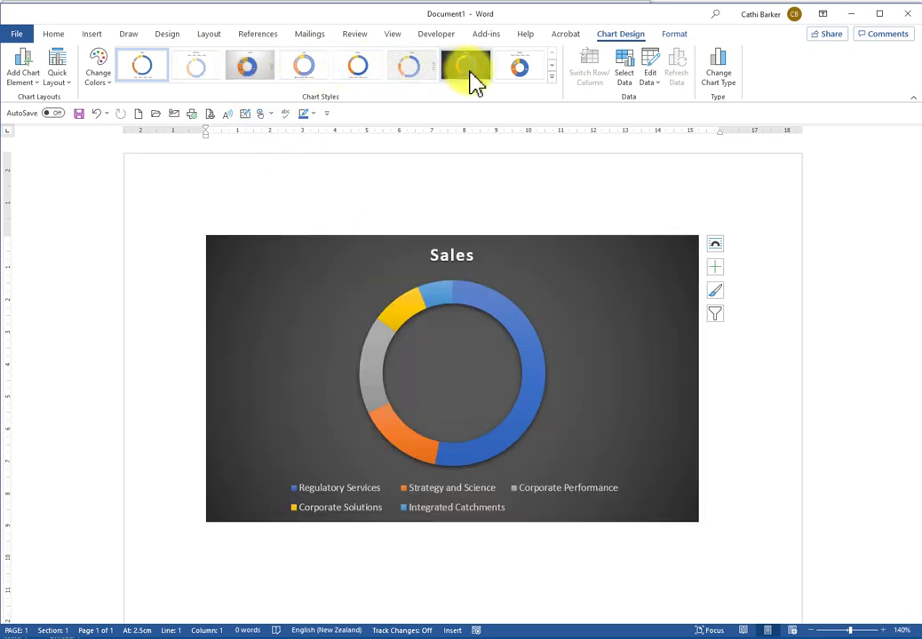
{"action": "left_click", "coordinate": [516, 82]}
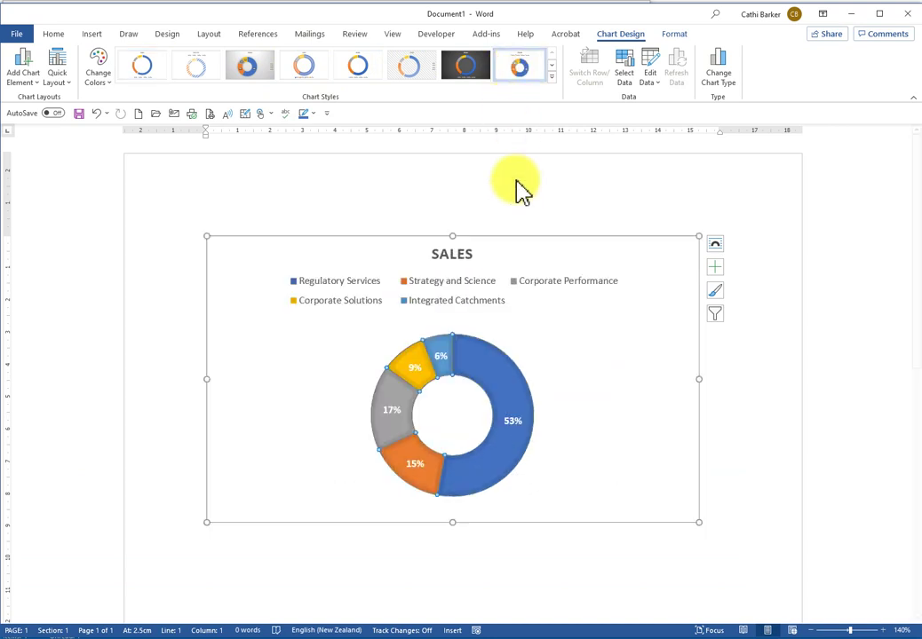
{"action": "left_click", "coordinate": [499, 384]}
{"action": "left_click_drag", "start_coordinate": [498, 384], "coordinate": [504, 382]}
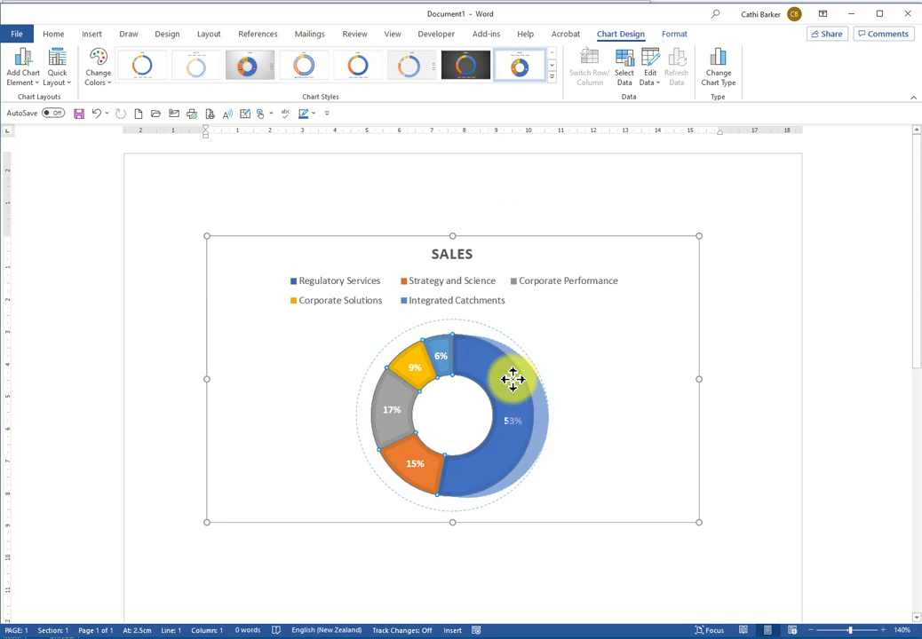
{"action": "left_click", "coordinate": [441, 356]}
{"action": "key", "text": "Escape"}
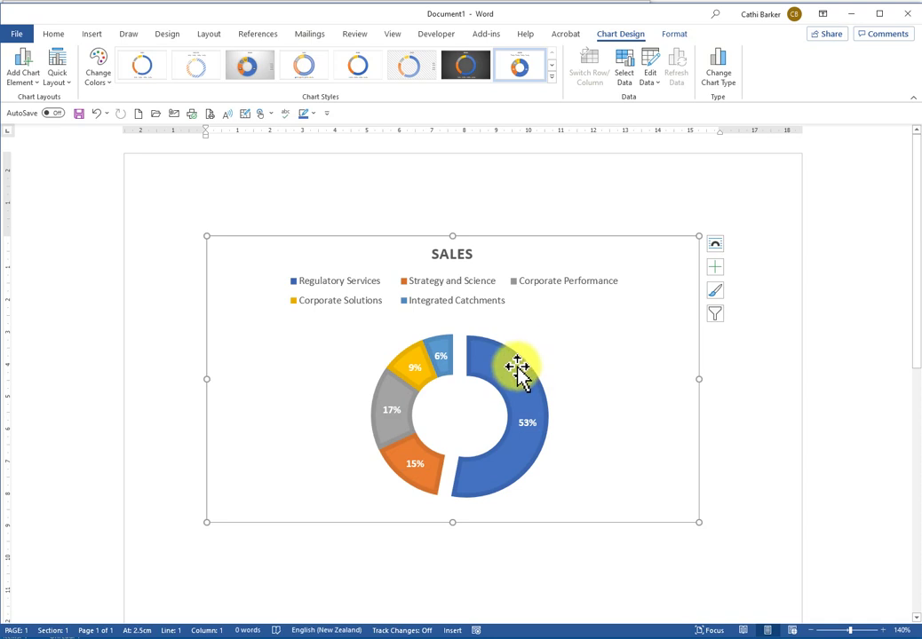
{"action": "left_click", "coordinate": [390, 401]}
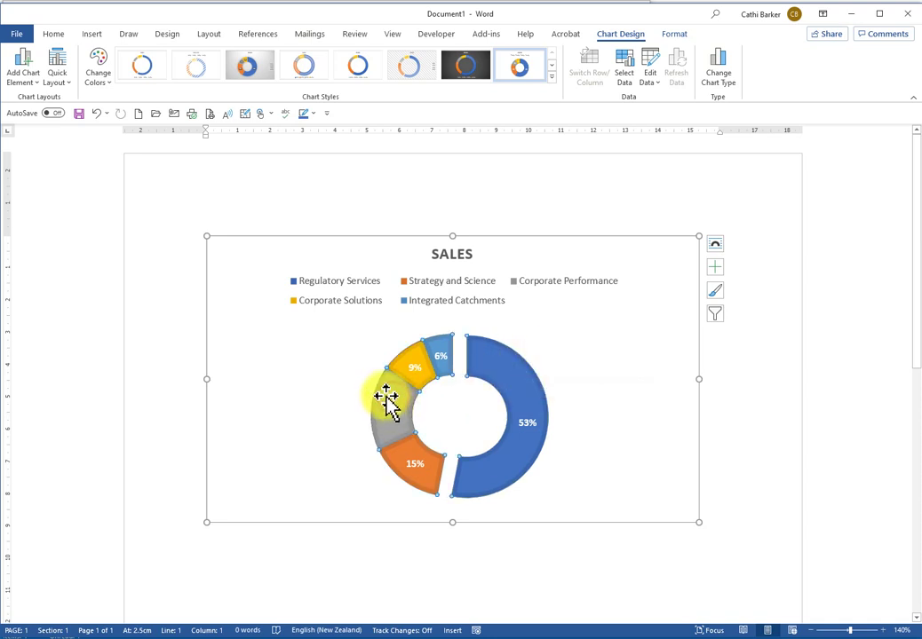
{"action": "left_click", "coordinate": [388, 398]}
{"action": "left_click_drag", "start_coordinate": [387, 399], "coordinate": [377, 404]}
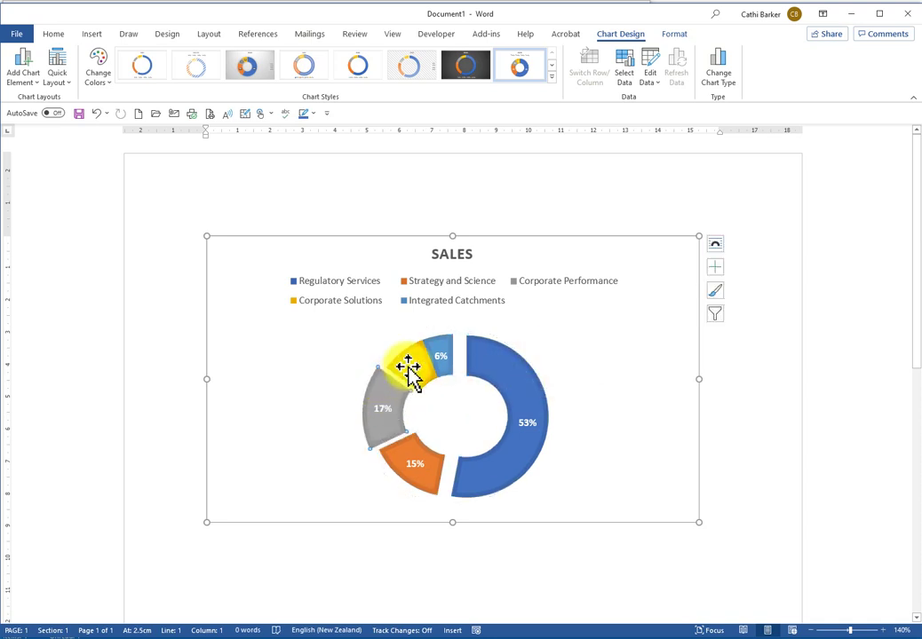
{"action": "left_click", "coordinate": [419, 364]}
{"action": "left_click_drag", "start_coordinate": [409, 353], "coordinate": [450, 351]}
{"action": "left_click", "coordinate": [443, 354]}
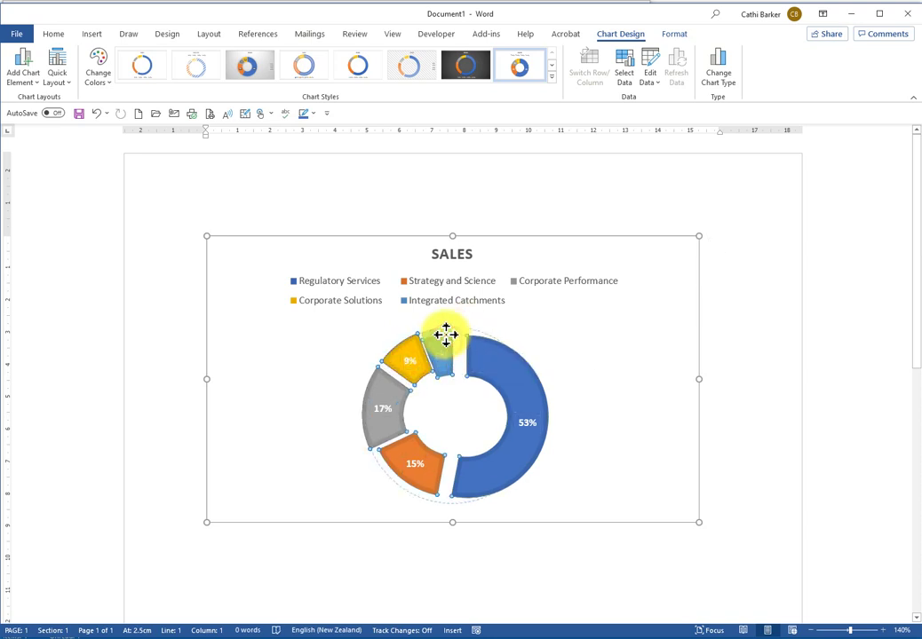
{"action": "left_click_drag", "start_coordinate": [447, 346], "coordinate": [447, 349]}
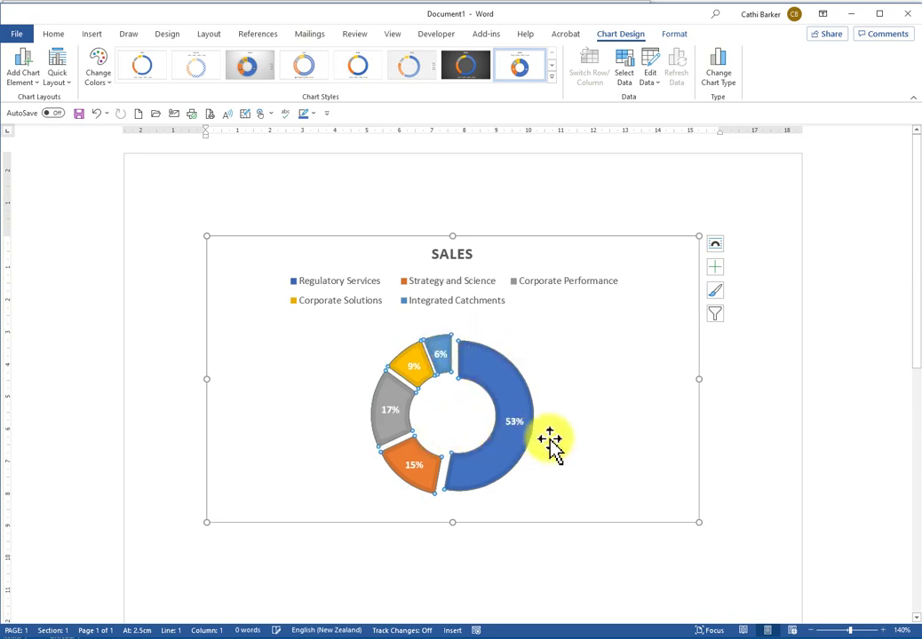
{"action": "left_click", "coordinate": [512, 382]}
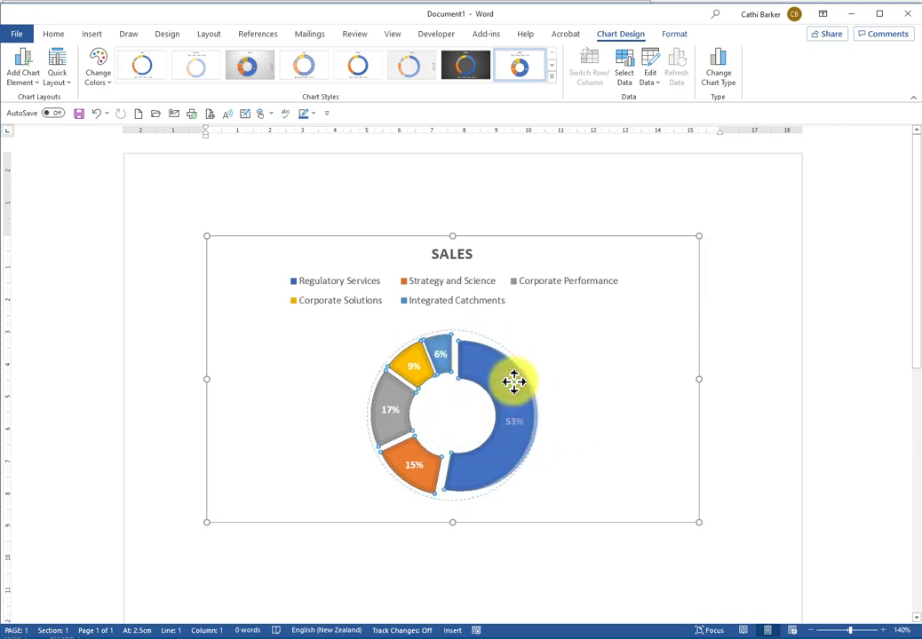
{"action": "left_click_drag", "start_coordinate": [512, 382], "coordinate": [518, 385]}
{"action": "left_click", "coordinate": [512, 383]}
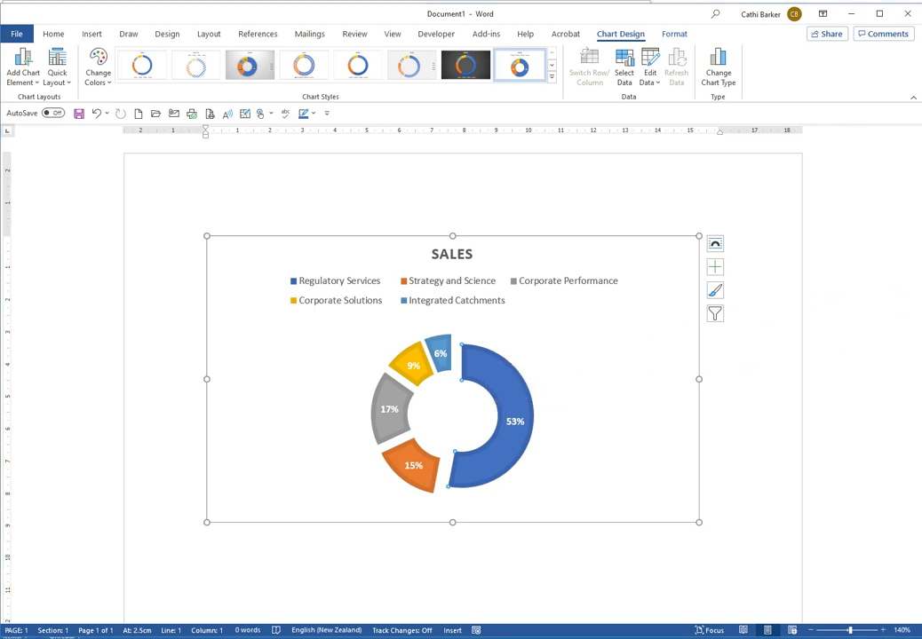
{"action": "left_click", "coordinate": [96, 114]}
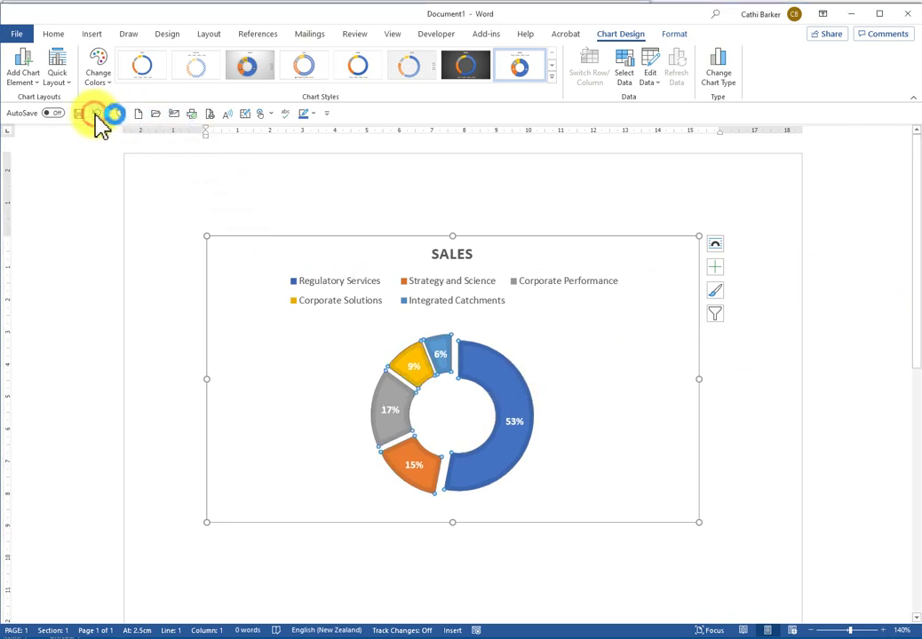
{"action": "left_click", "coordinate": [97, 114]}
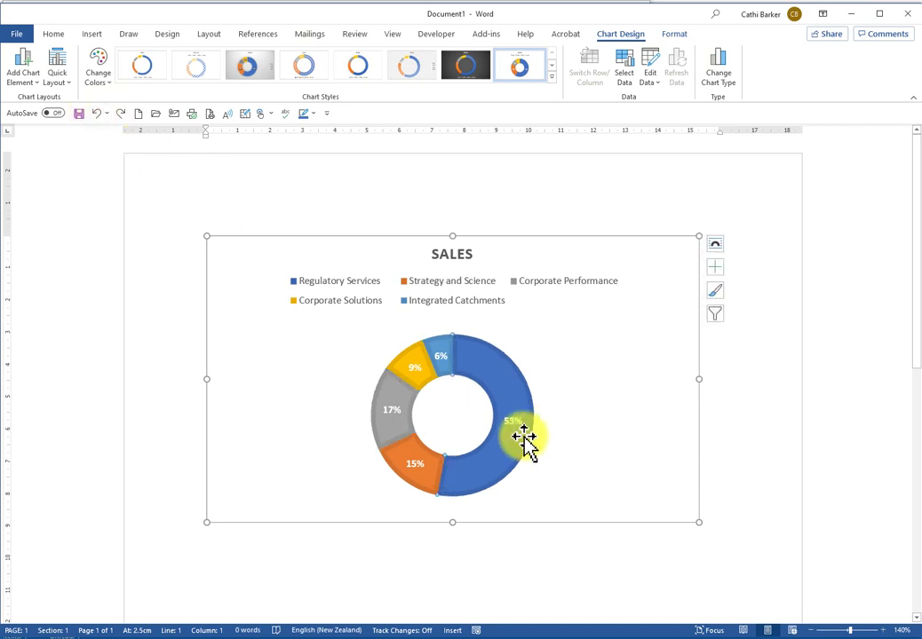
- Open the Format Data Series pane for the doughnut ring from its shortcut menu
{"action": "right_click", "coordinate": [502, 386]}
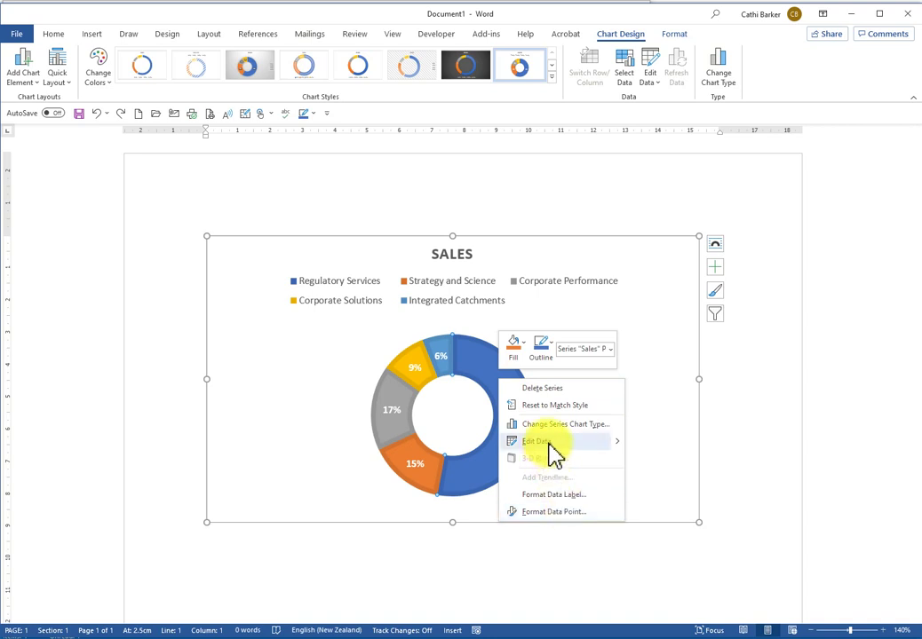
{"action": "left_click", "coordinate": [486, 370]}
{"action": "right_click", "coordinate": [487, 371]}
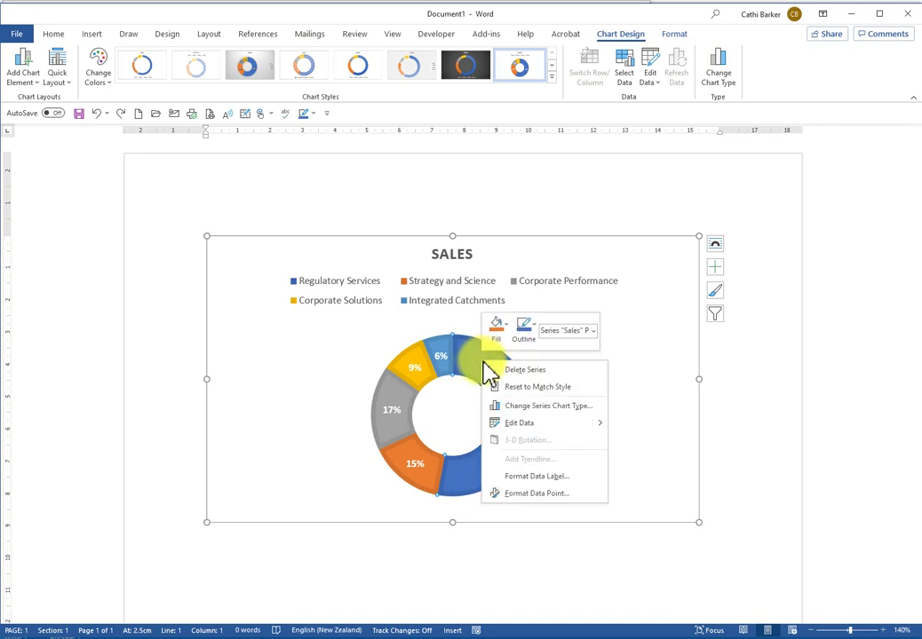
{"action": "left_click", "coordinate": [658, 417]}
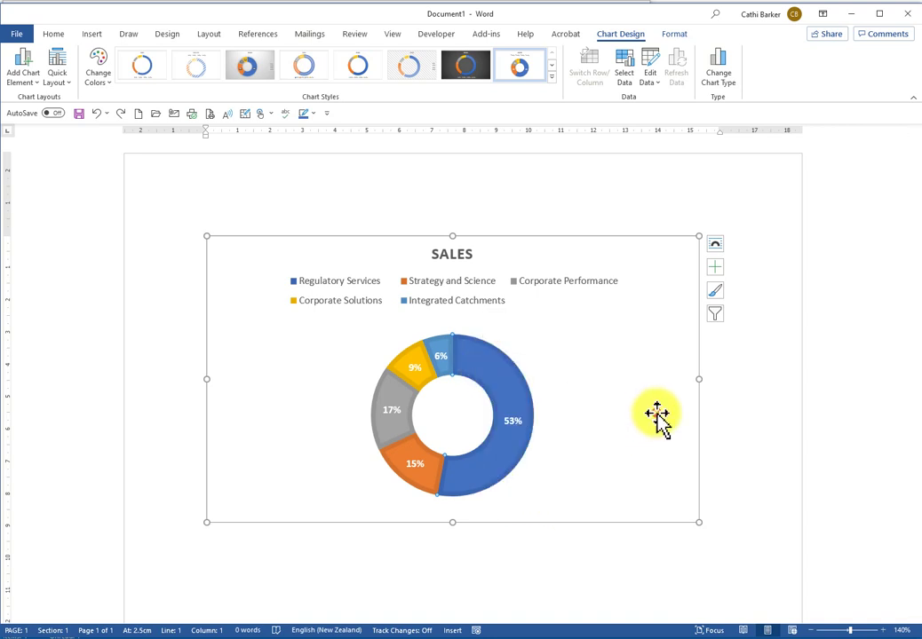
{"action": "right_click", "coordinate": [531, 367]}
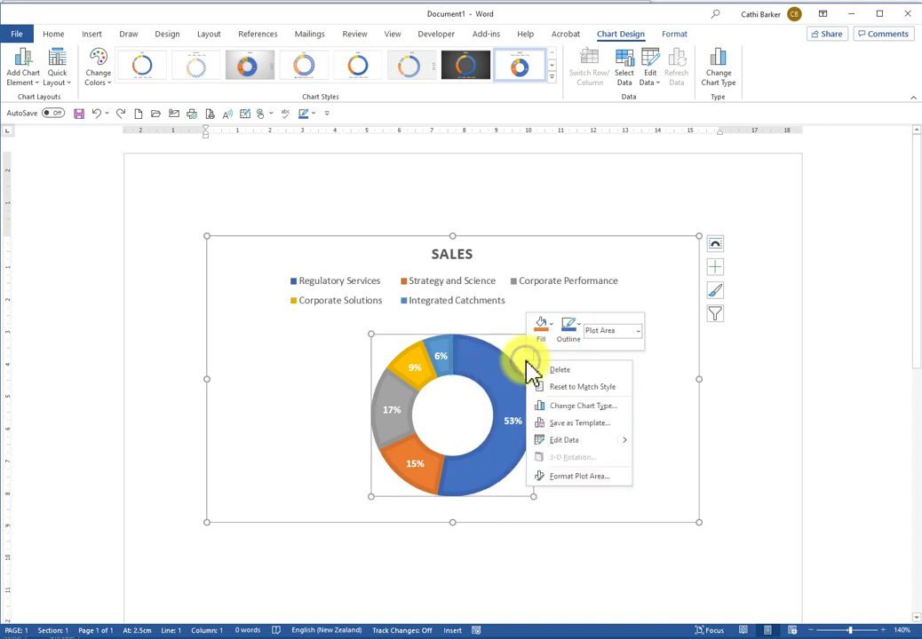
{"action": "left_click", "coordinate": [582, 480]}
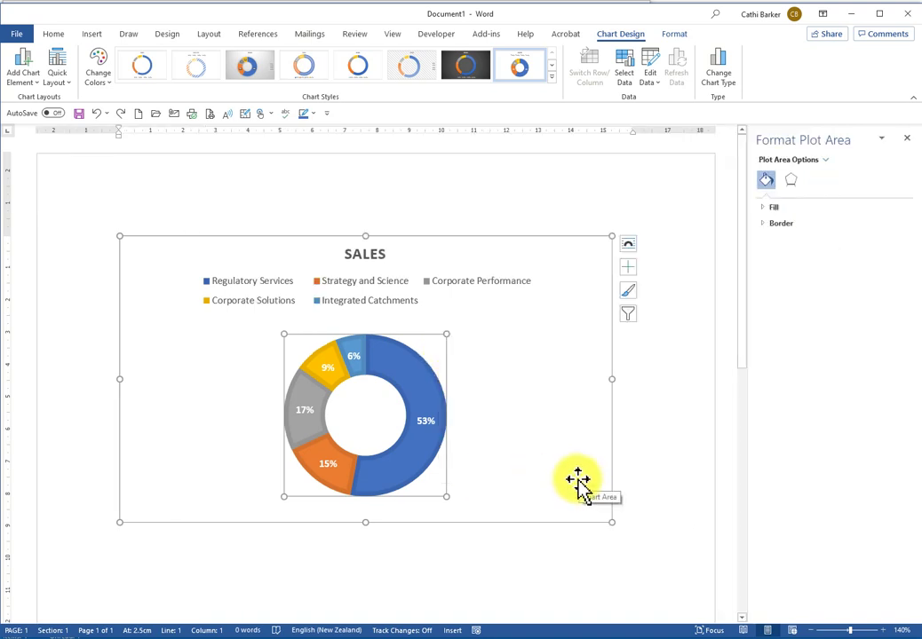
{"action": "right_click", "coordinate": [429, 360]}
{"action": "right_click", "coordinate": [404, 386]}
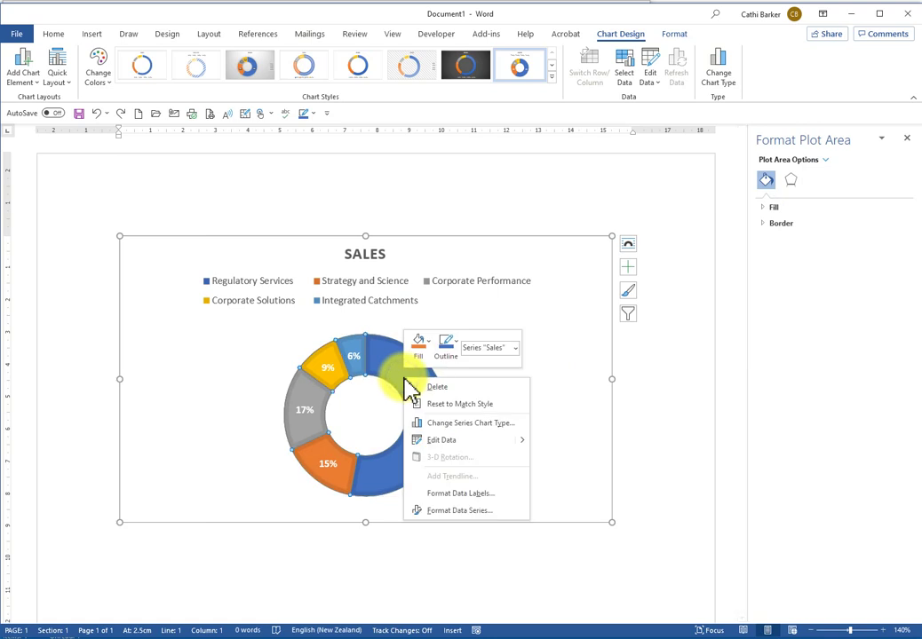
{"action": "left_click", "coordinate": [471, 511]}
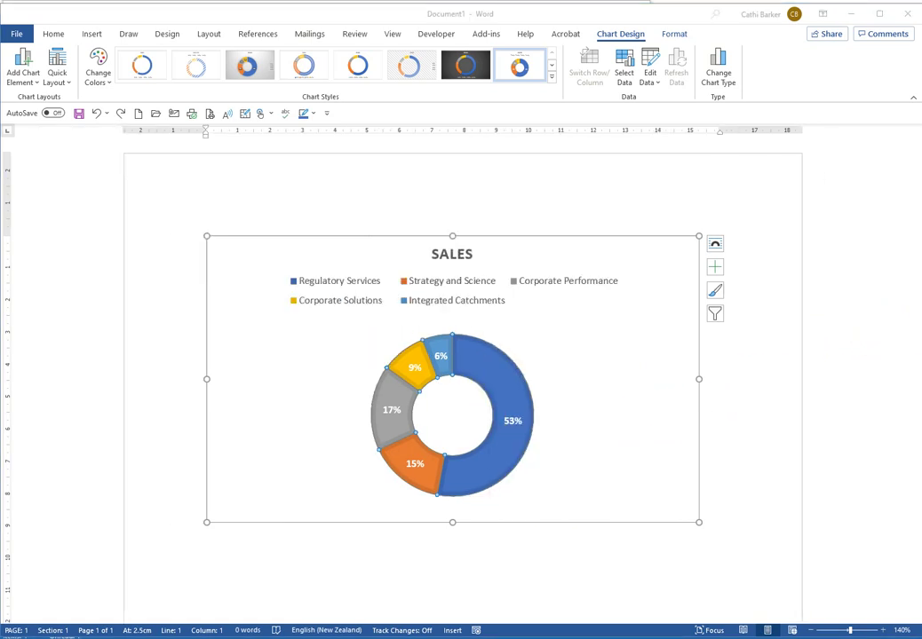
{"action": "left_click", "coordinate": [474, 366]}
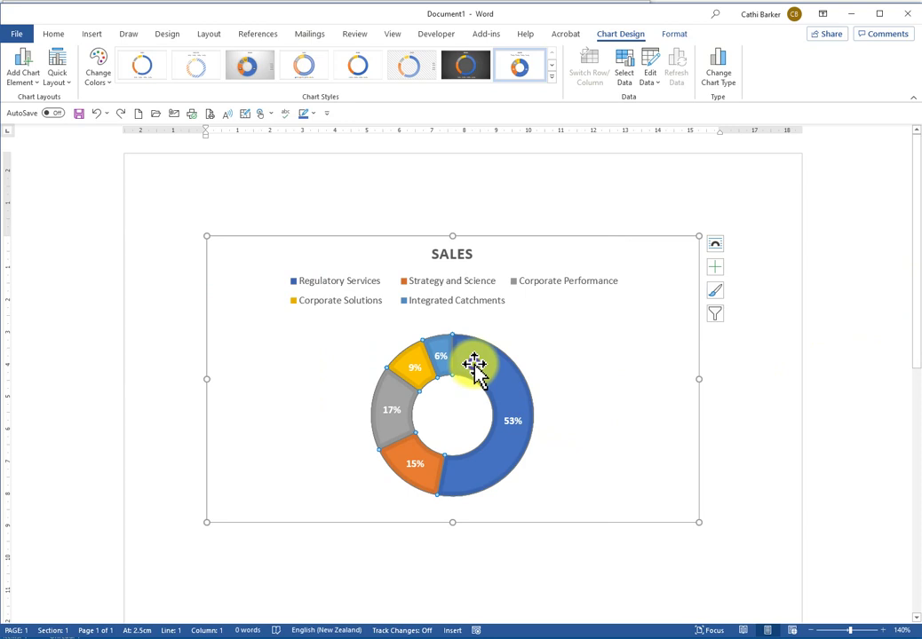
{"action": "right_click", "coordinate": [473, 366]}
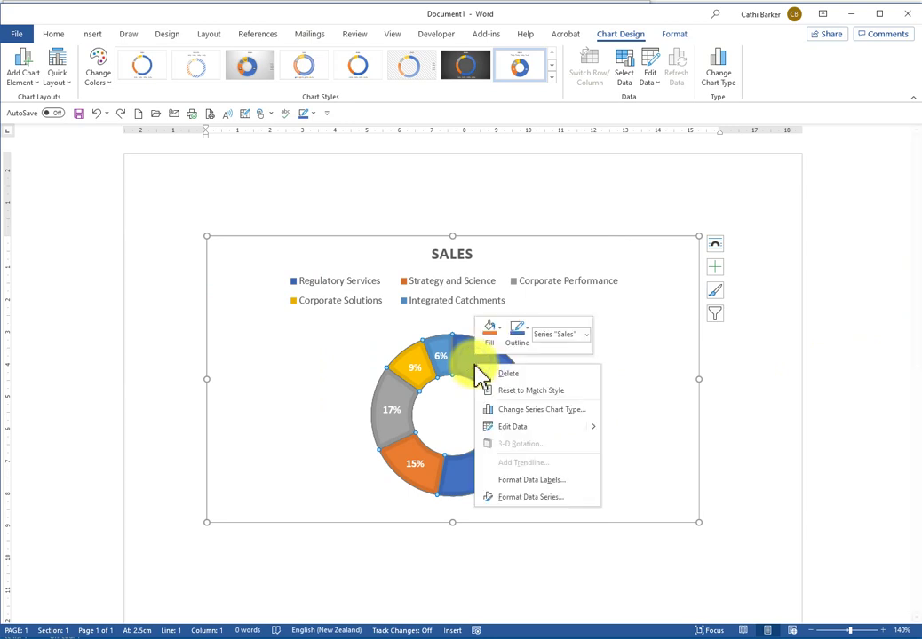
{"action": "left_click", "coordinate": [526, 503]}
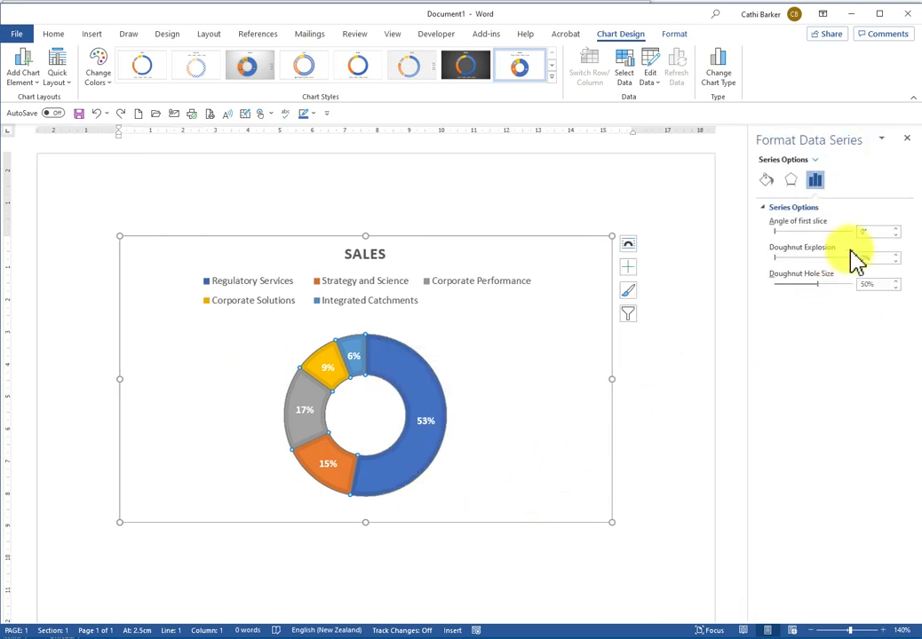
- Set the first slice angle to 183° and the doughnut explosion to 10%
{"action": "left_click", "coordinate": [895, 228]}
{"action": "left_click", "coordinate": [895, 228]}
{"action": "left_click_drag", "start_coordinate": [896, 229], "coordinate": [896, 229]}
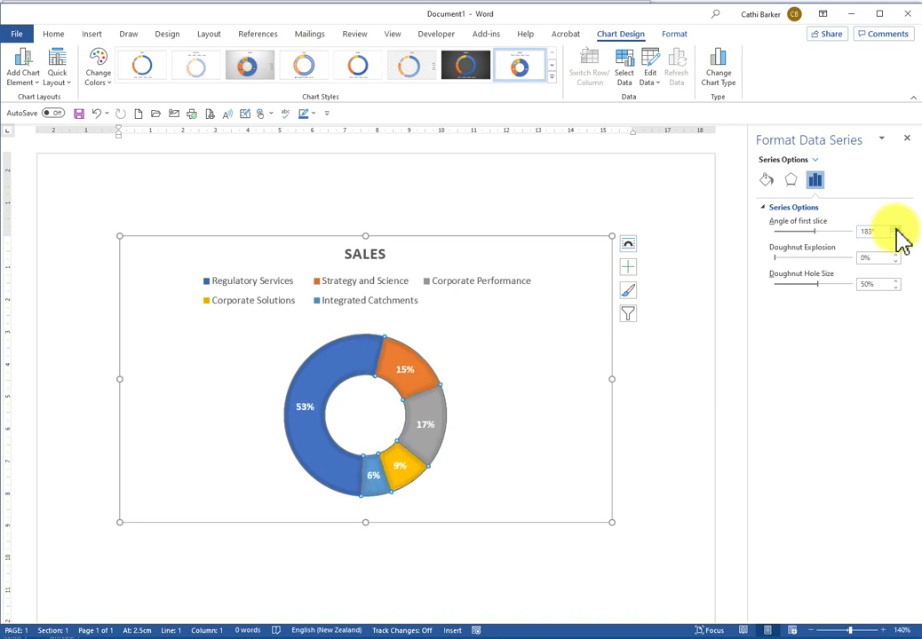
{"action": "left_click_drag", "start_coordinate": [895, 254], "coordinate": [895, 255]}
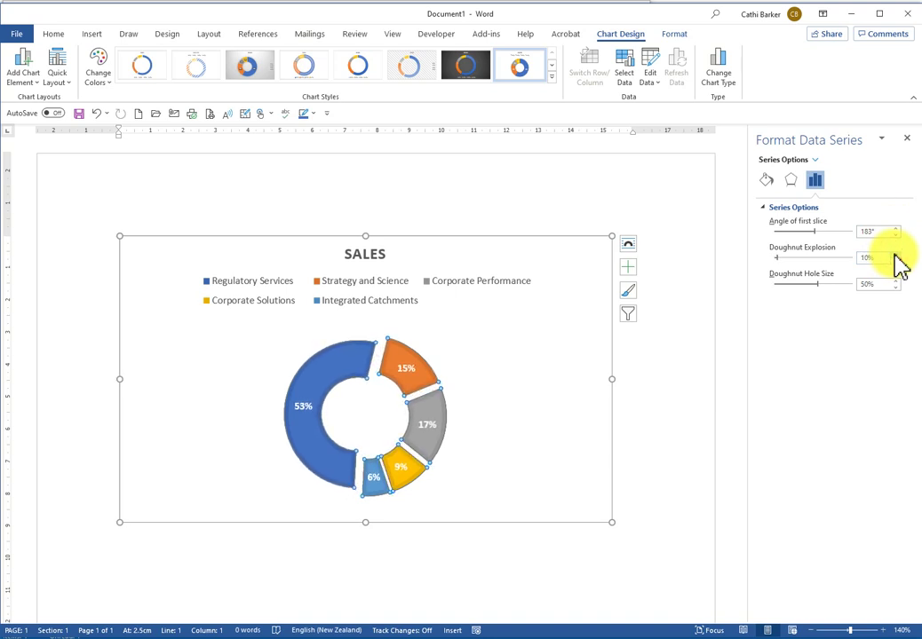
{"action": "left_click", "coordinate": [489, 364]}
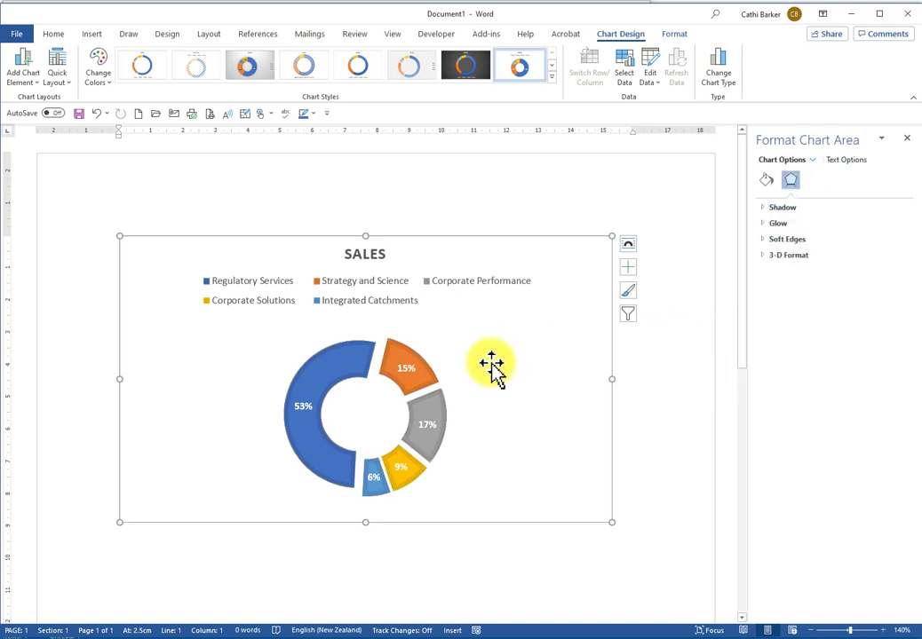
{"action": "left_click", "coordinate": [380, 291]}
{"action": "left_click", "coordinate": [628, 268]}
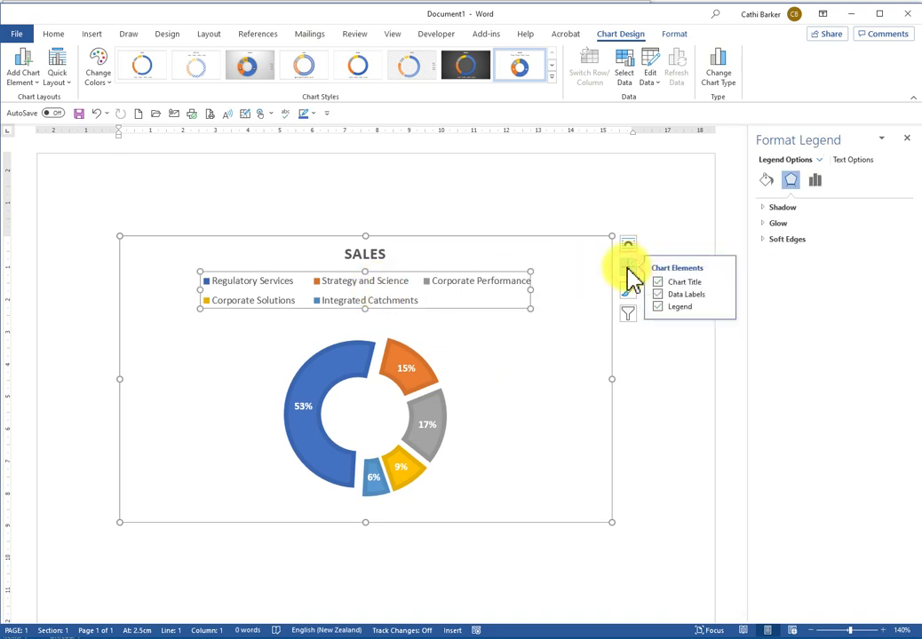
- Move the legend to the right of the doughnut and delete the SALES chart title
{"action": "left_click", "coordinate": [723, 307]}
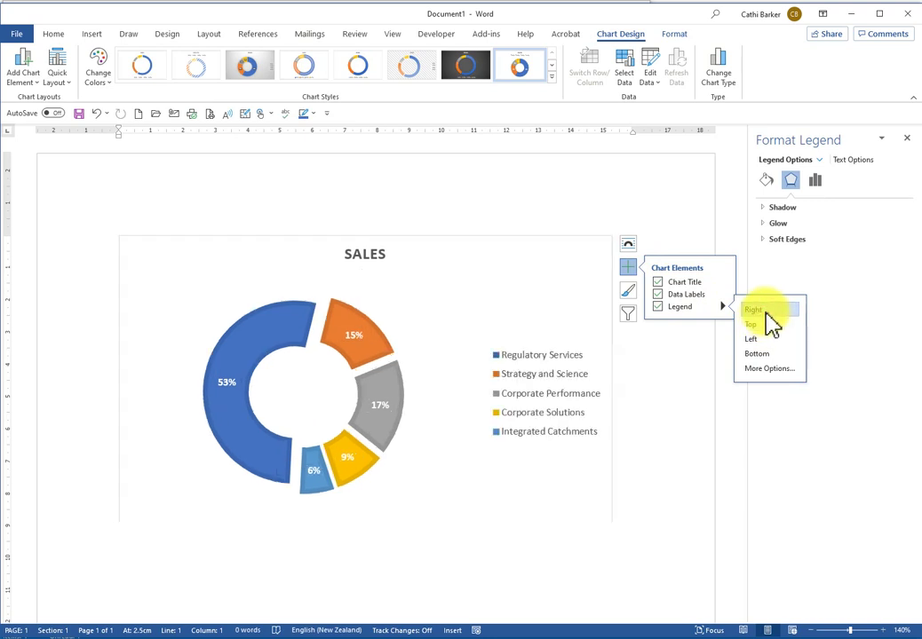
{"action": "left_click", "coordinate": [375, 259]}
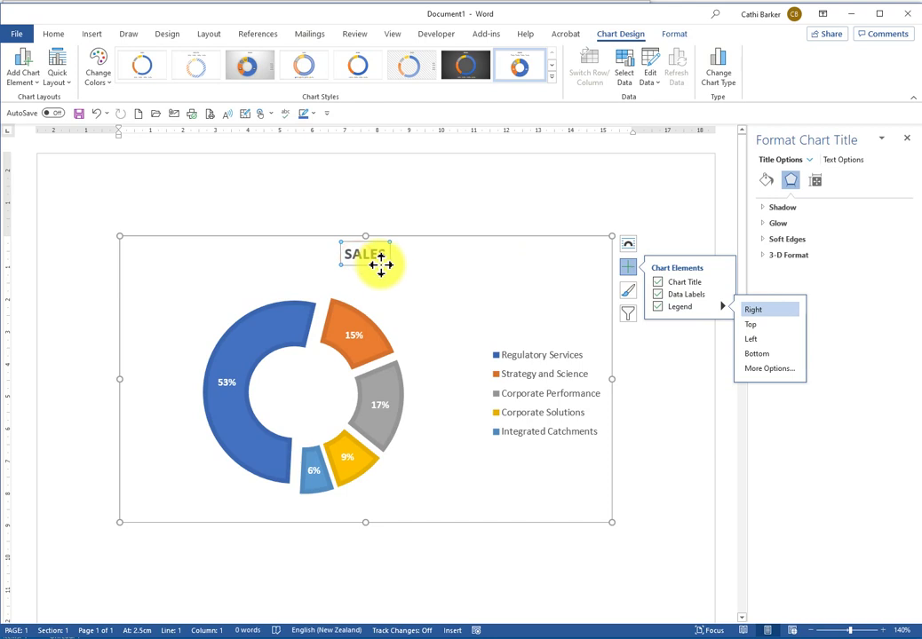
{"action": "key", "text": "Delete"}
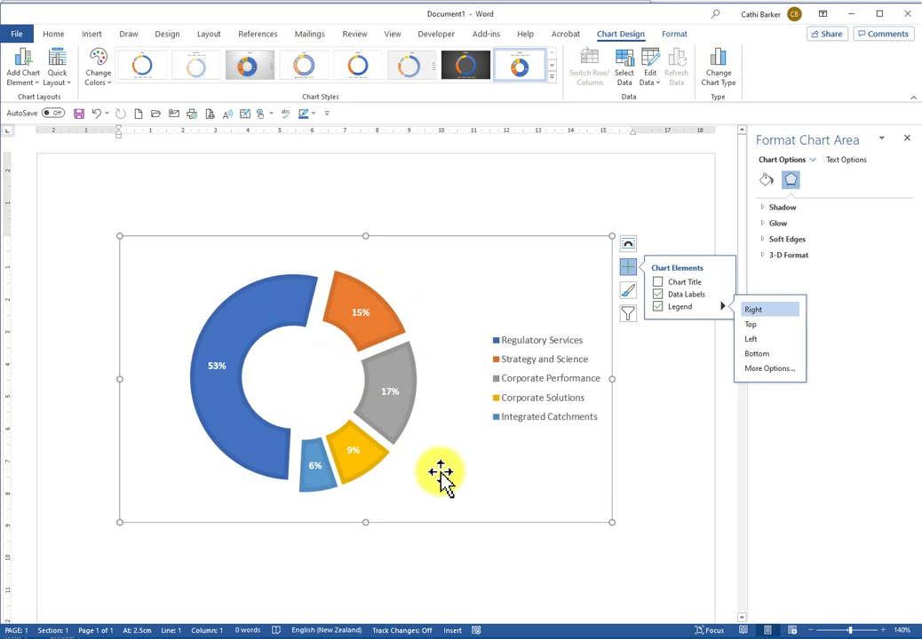
{"action": "left_click", "coordinate": [282, 307]}
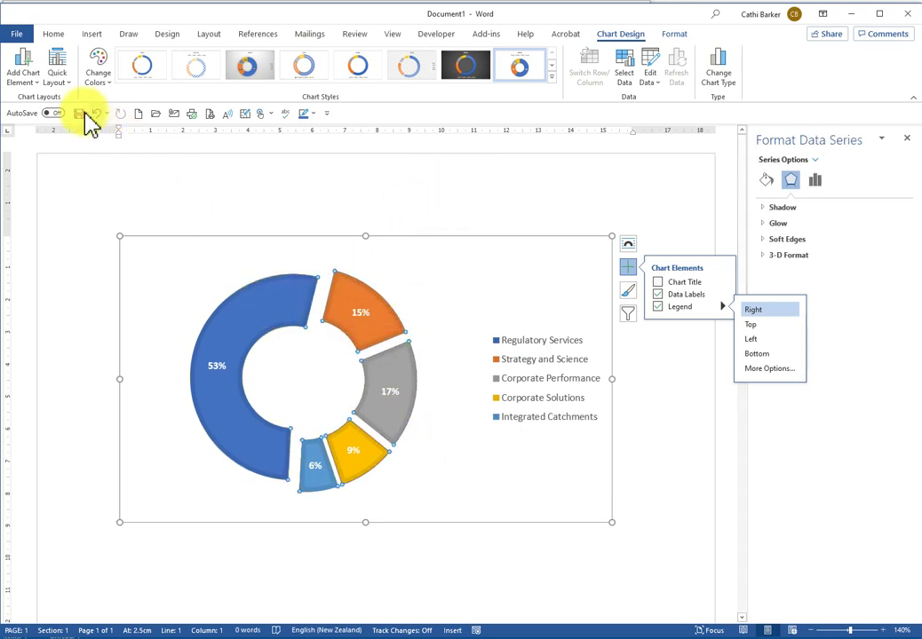
{"action": "left_click", "coordinate": [99, 78]}
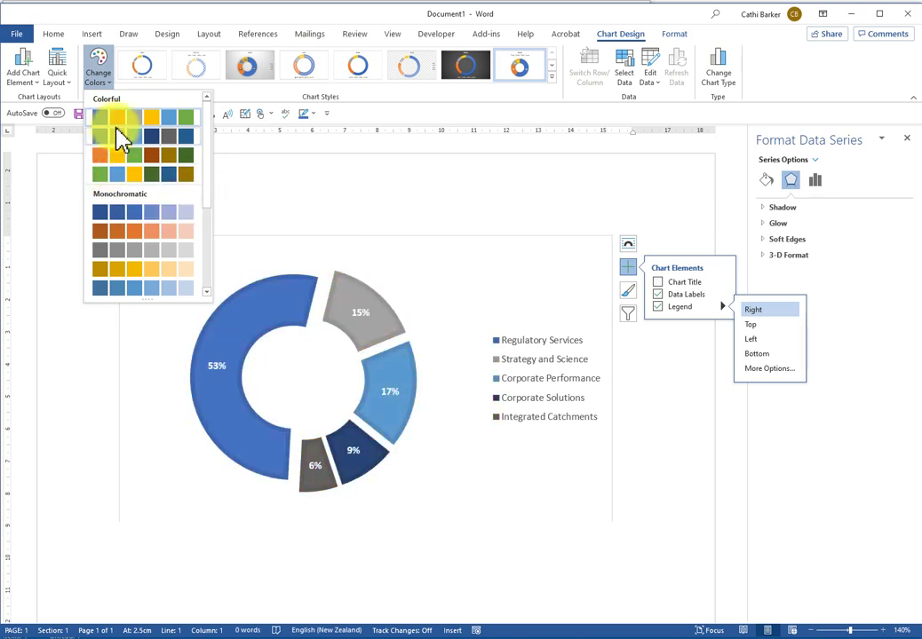
{"action": "left_click", "coordinate": [118, 133]}
{"action": "left_click", "coordinate": [97, 114]}
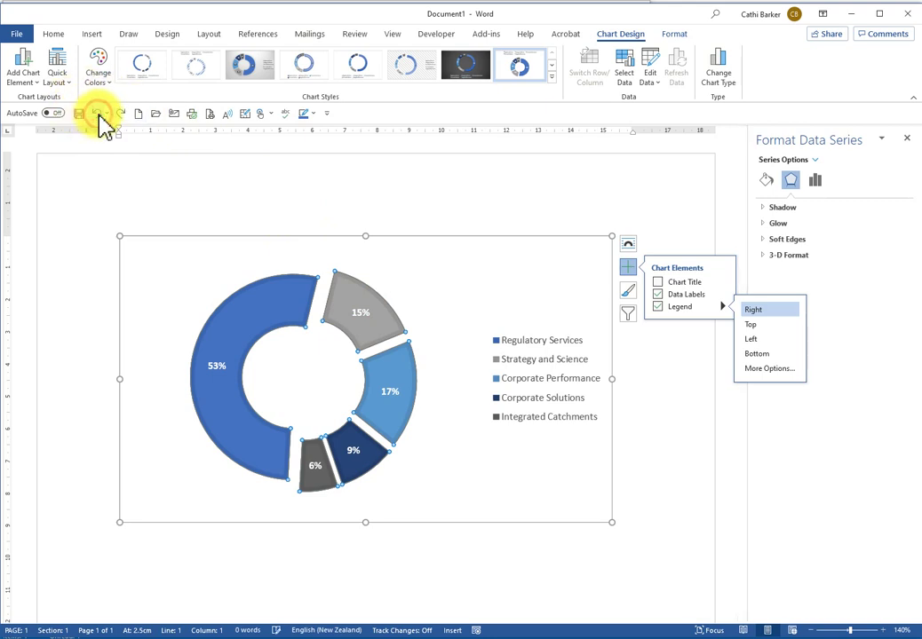
{"action": "left_click", "coordinate": [99, 115]}
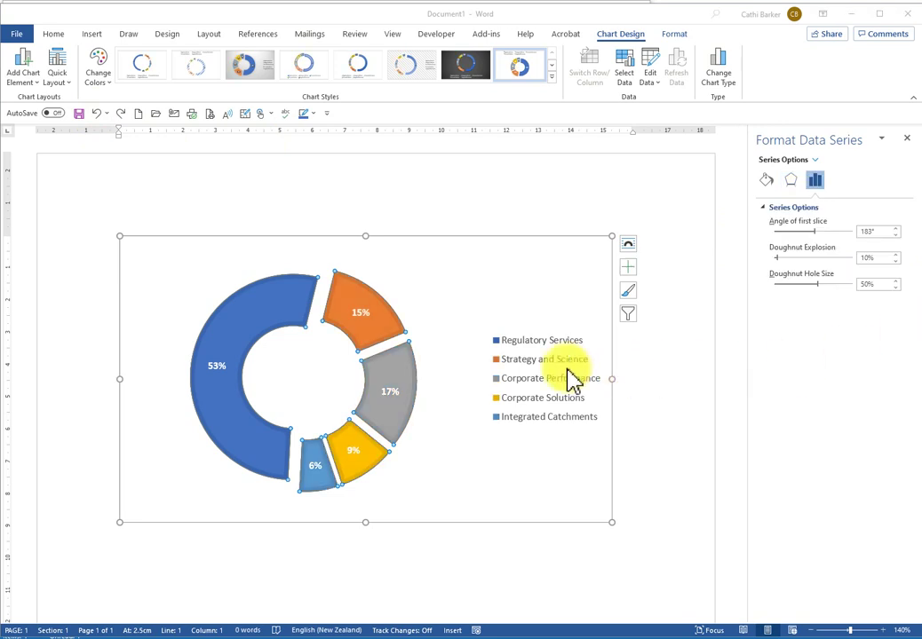
{"action": "left_click", "coordinate": [153, 545]}
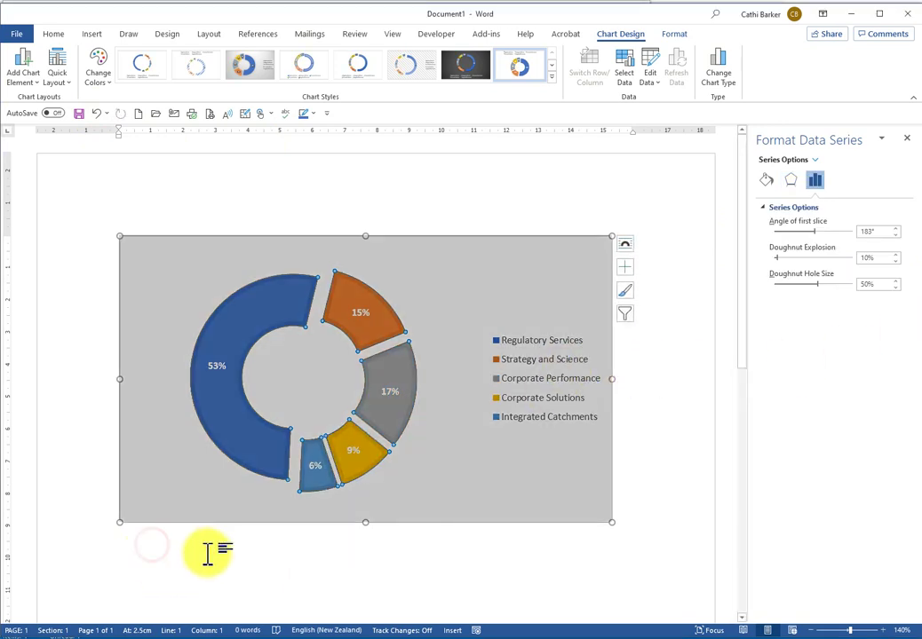
- Type 'Close enough!' and 'How much time did it take?' on two lines below the chart
{"action": "left_click", "coordinate": [207, 553]}
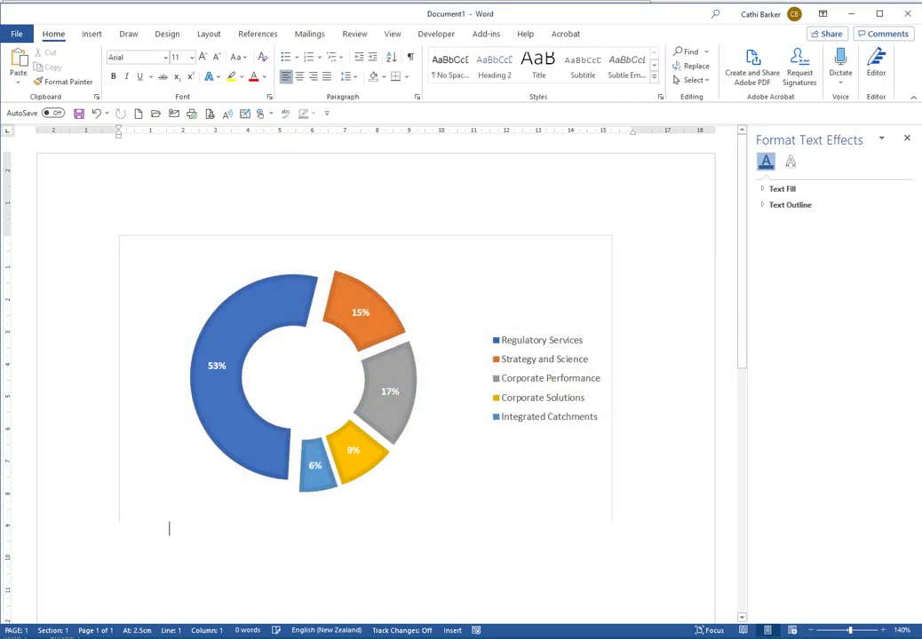
{"action": "type", "text": "Close"}
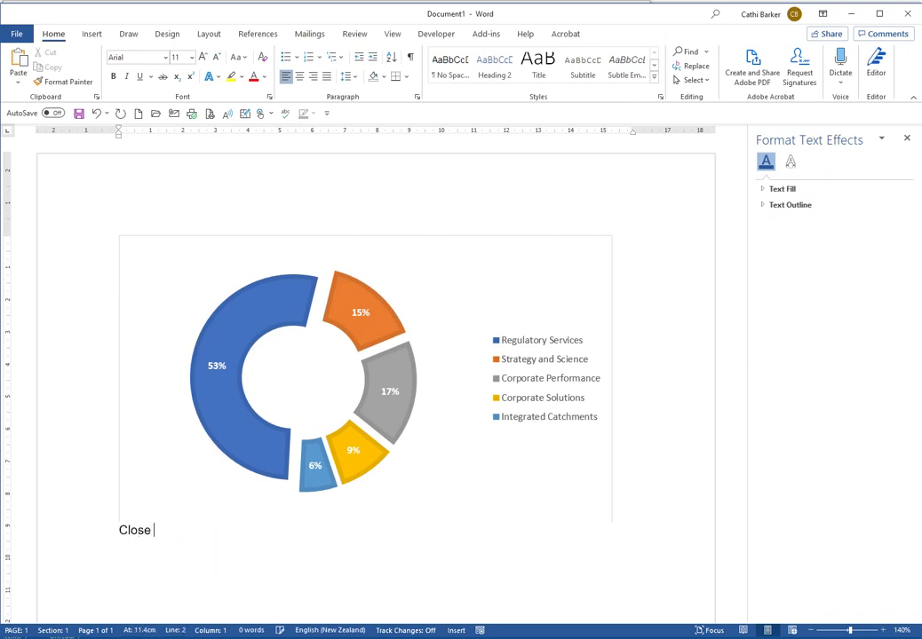
{"action": "type", "text": "!"}
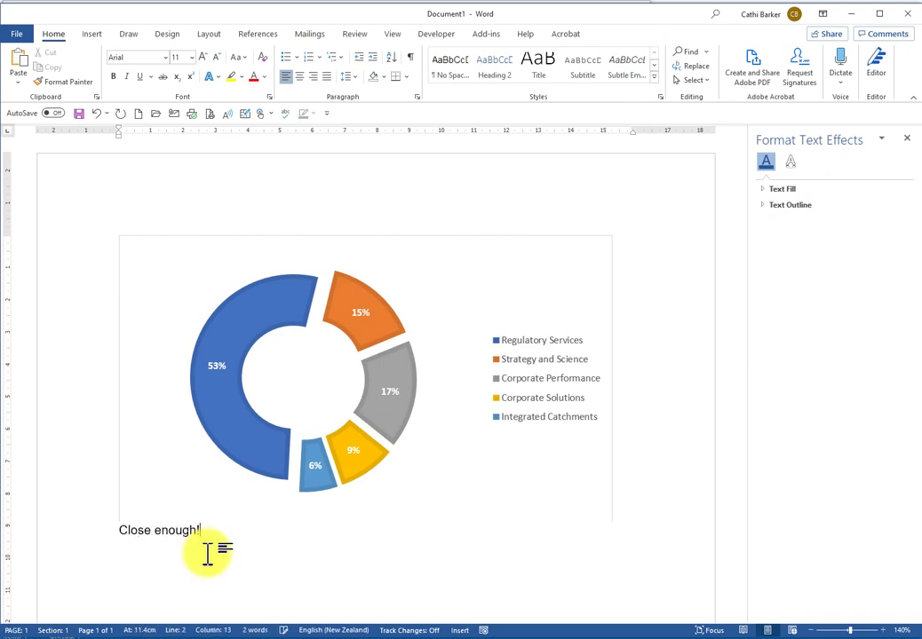
{"action": "key", "text": "Return"}
{"action": "scroll", "coordinate": [276, 532], "scroll_direction": "down", "scroll_amount": 1}
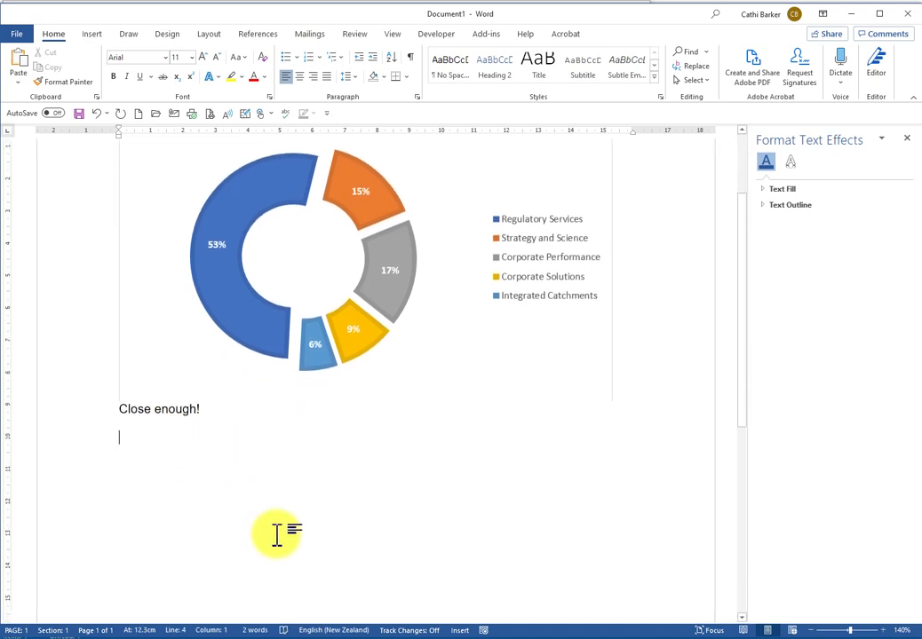
{"action": "type", "text": "How much time did it take?"}
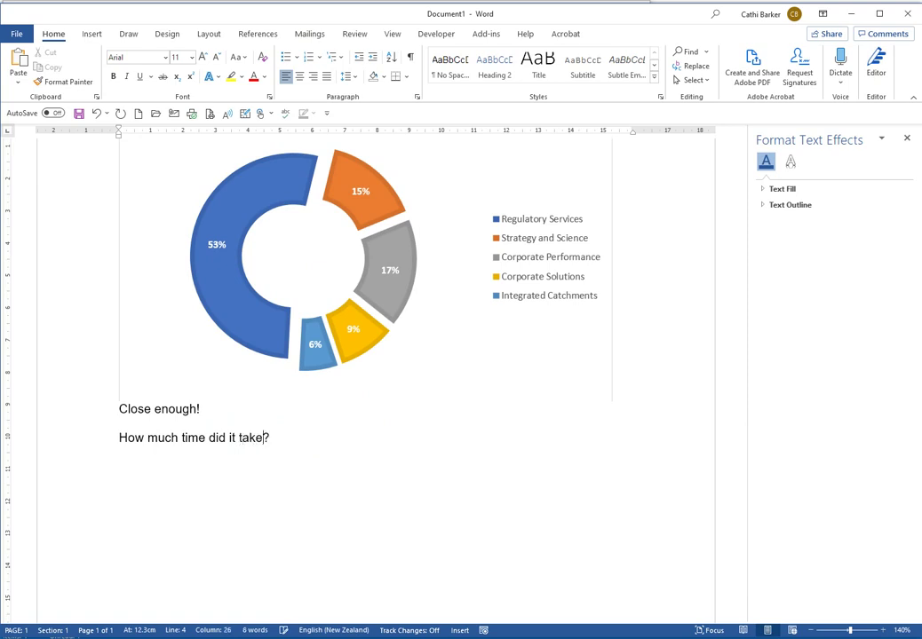
{"action": "left_click", "coordinate": [270, 438]}
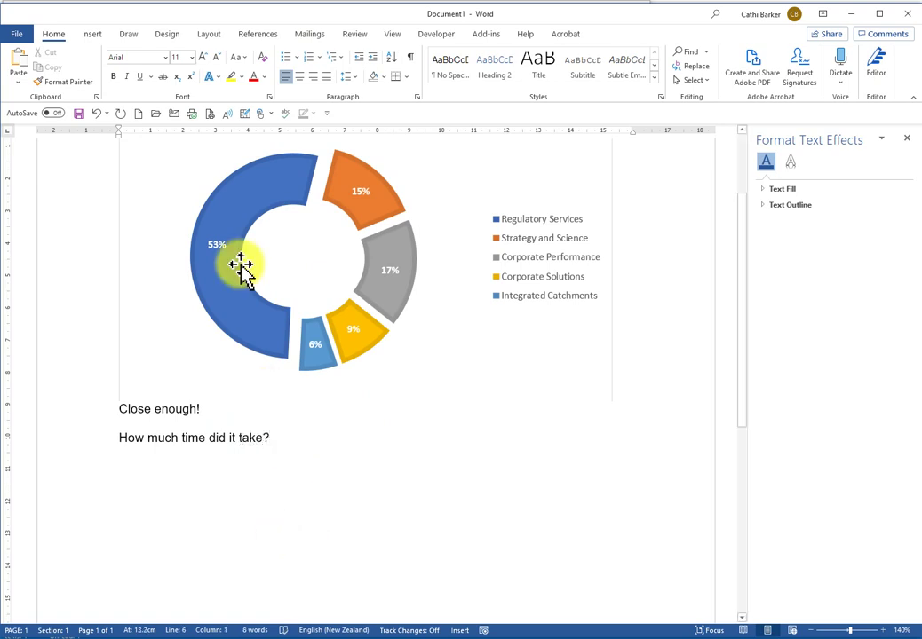
{"action": "left_click", "coordinate": [93, 33]}
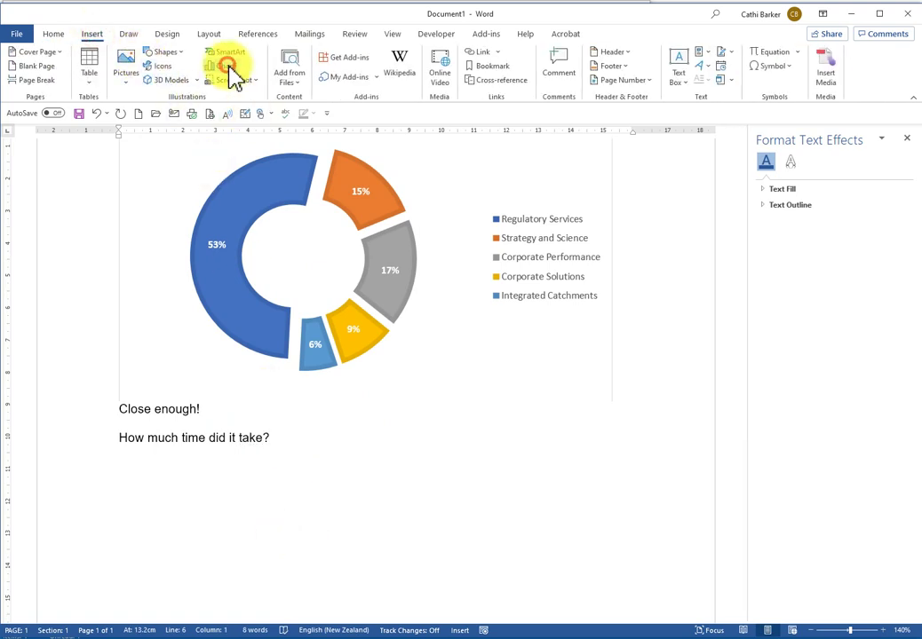
- Insert a second Doughnut chart below the two text lines
{"action": "left_click", "coordinate": [227, 67]}
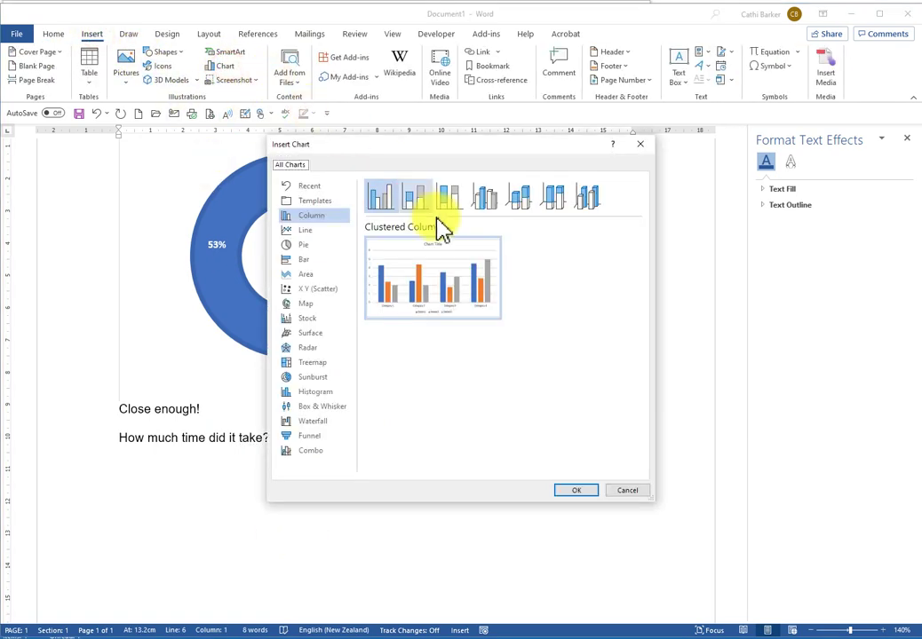
{"action": "left_click", "coordinate": [303, 244]}
{"action": "left_click", "coordinate": [519, 195]}
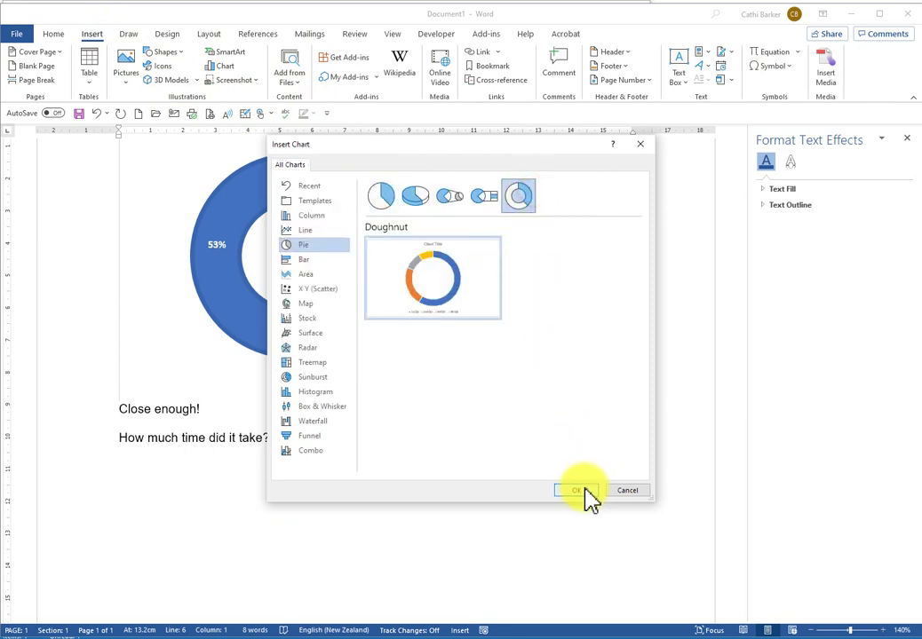
{"action": "left_click", "coordinate": [579, 490]}
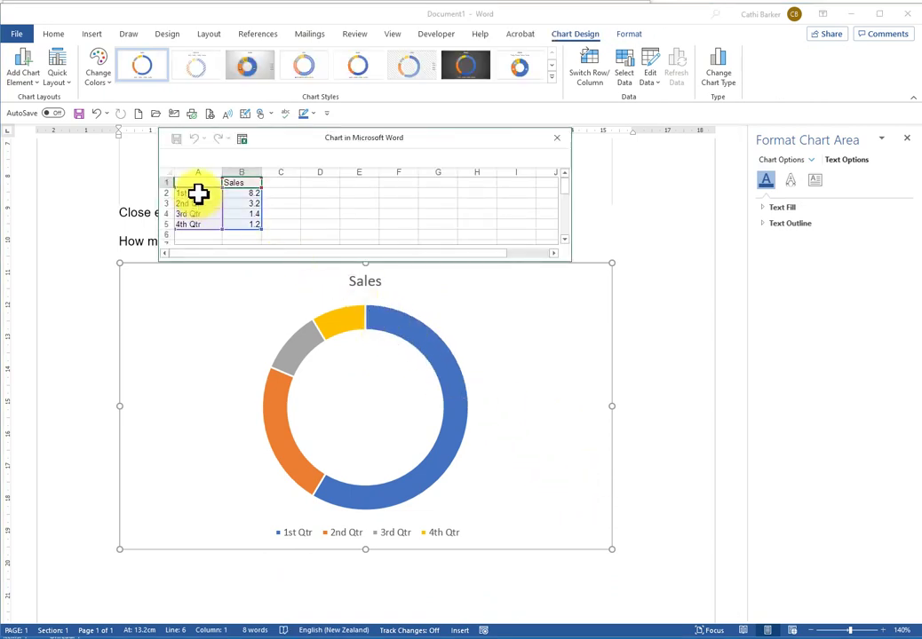
- Make the 1st and 2nd Qtr values equal and limit the chart data to those two rows
{"action": "left_click", "coordinate": [242, 193]}
{"action": "type", "text": "50"}
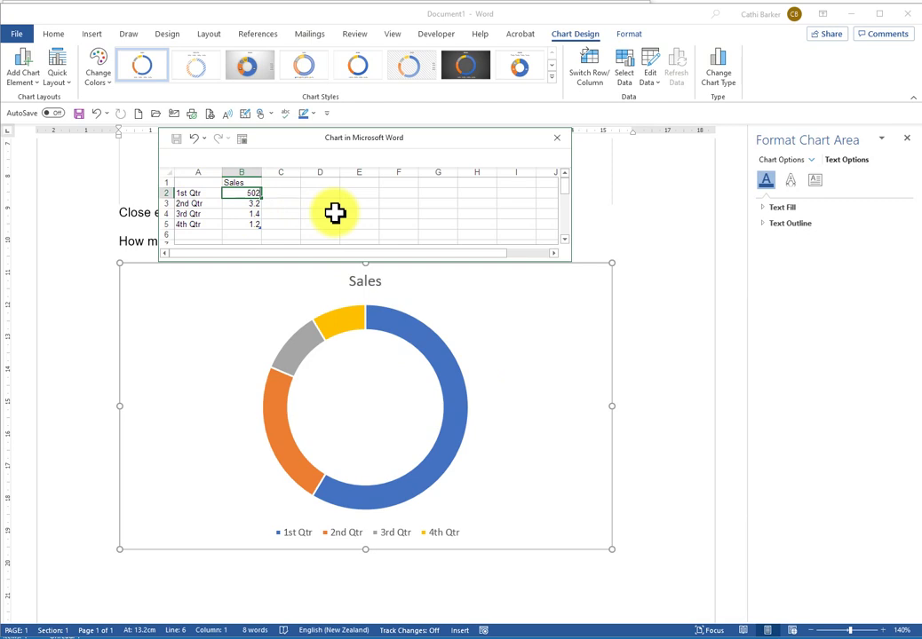
{"action": "key", "text": "Return"}
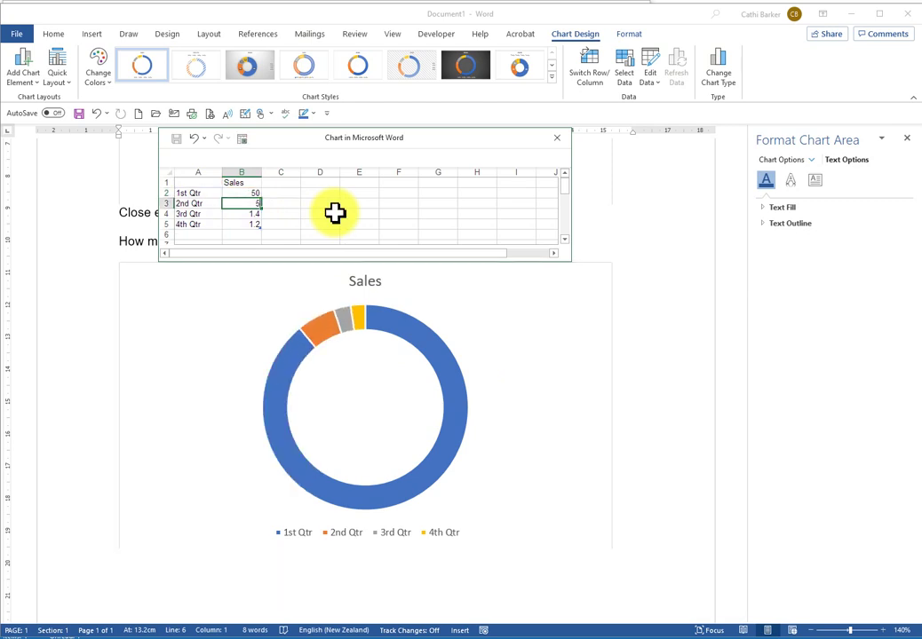
{"action": "type", "text": "50"}
{"action": "key", "text": "Return"}
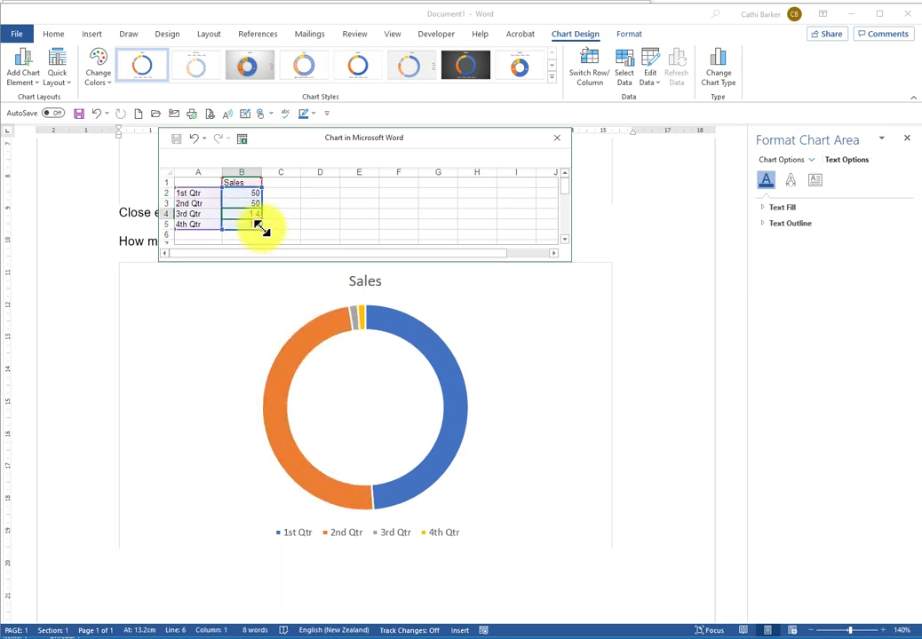
{"action": "left_click_drag", "start_coordinate": [261, 228], "coordinate": [261, 206]}
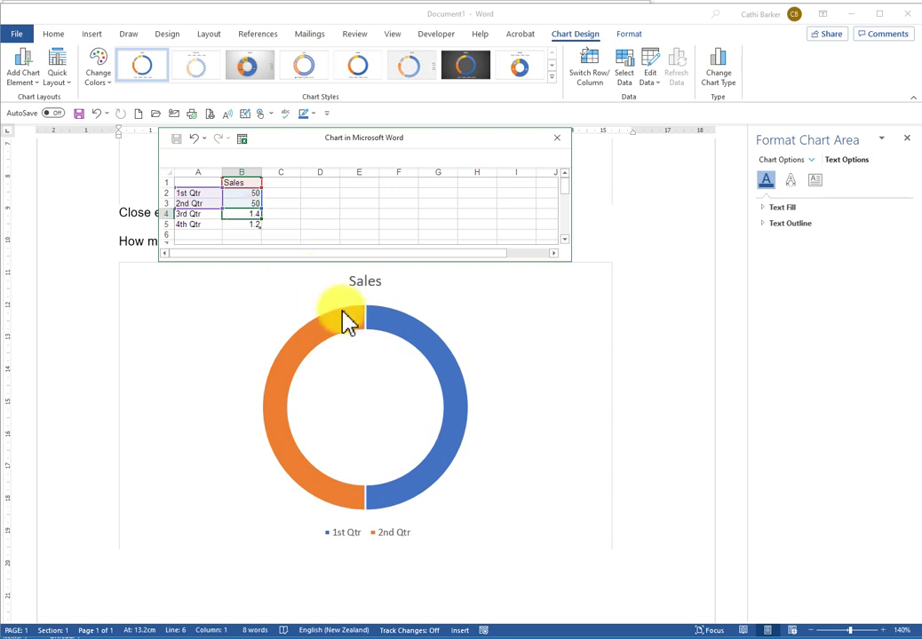
{"action": "left_click", "coordinate": [559, 140]}
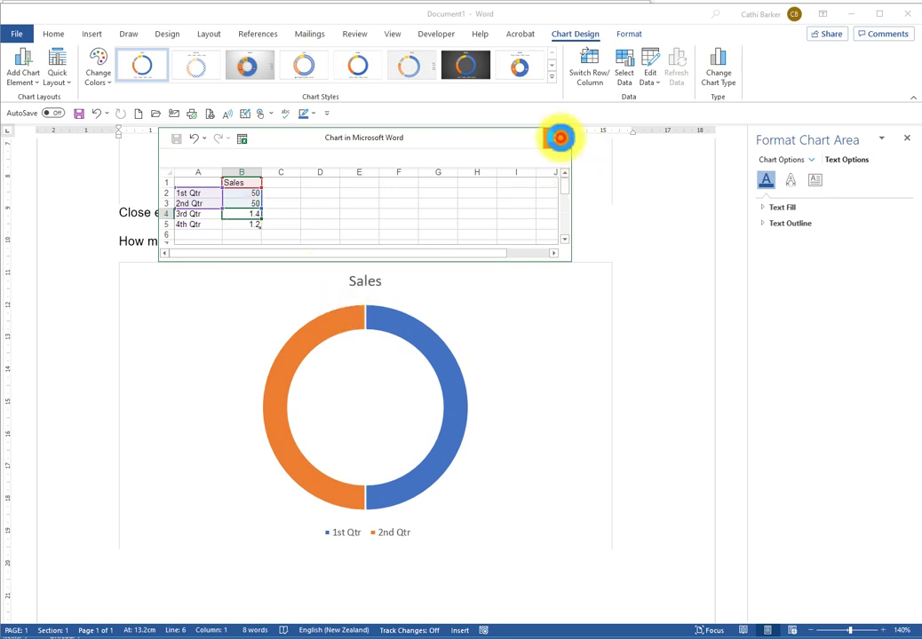
- Delete the new chart's legend and its Sales title
{"action": "left_click", "coordinate": [390, 536]}
{"action": "key", "text": "Delete"}
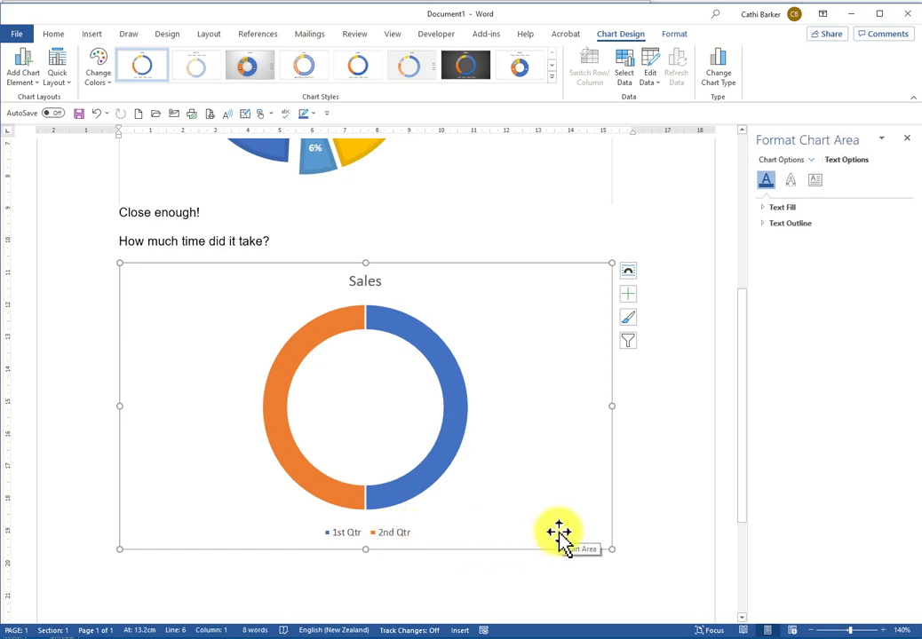
{"action": "left_click", "coordinate": [366, 282]}
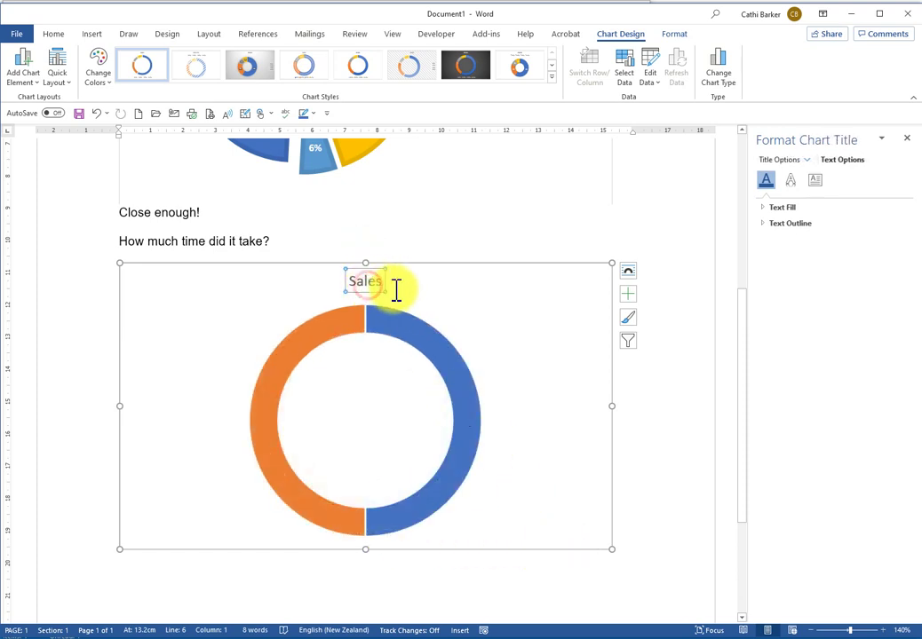
{"action": "key", "text": "Delete"}
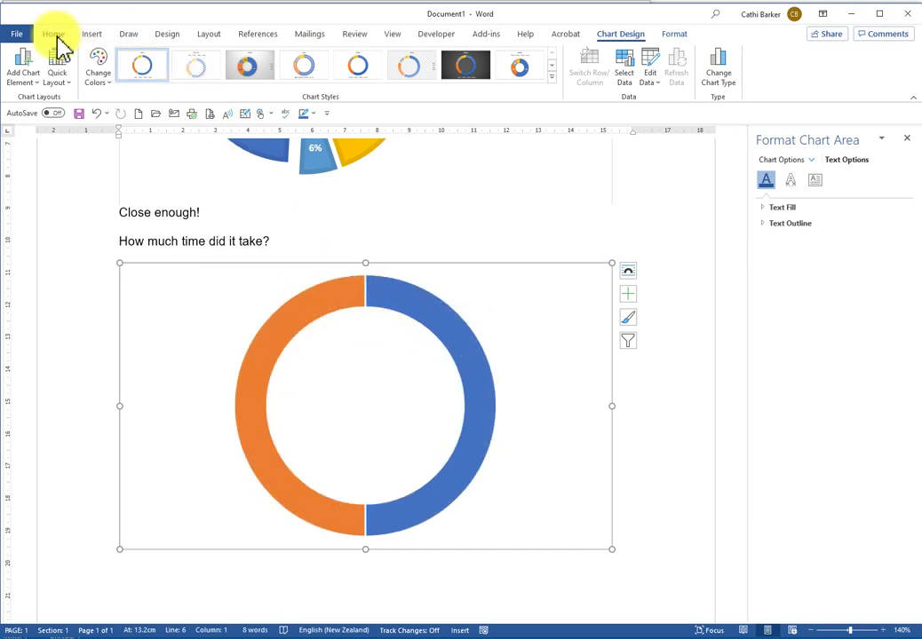
{"action": "left_click", "coordinate": [92, 35]}
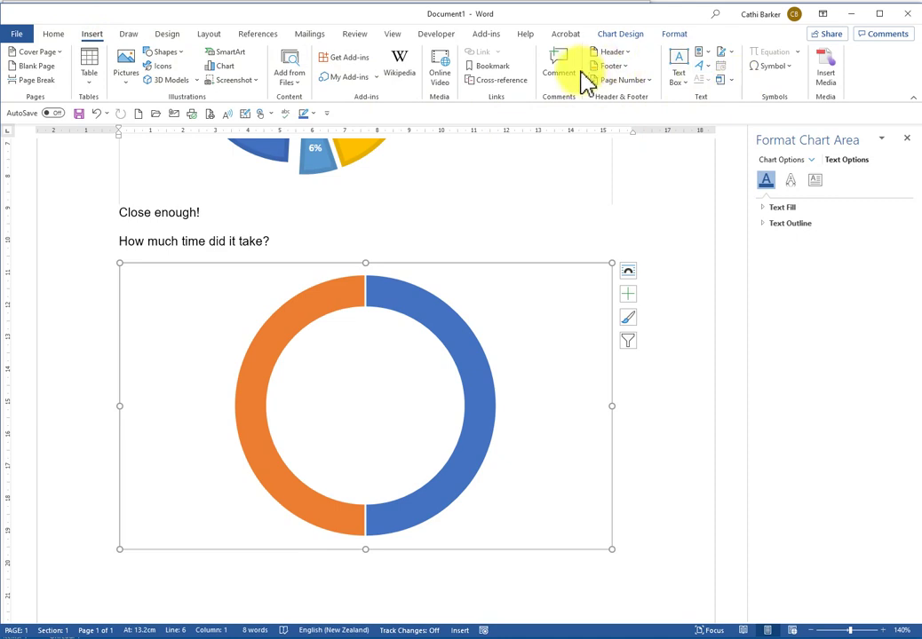
- Draw a text box in the doughnut hole with the 50% summary: 17 of 34 LGOIMAs, 117 hours
{"action": "left_click", "coordinate": [677, 62]}
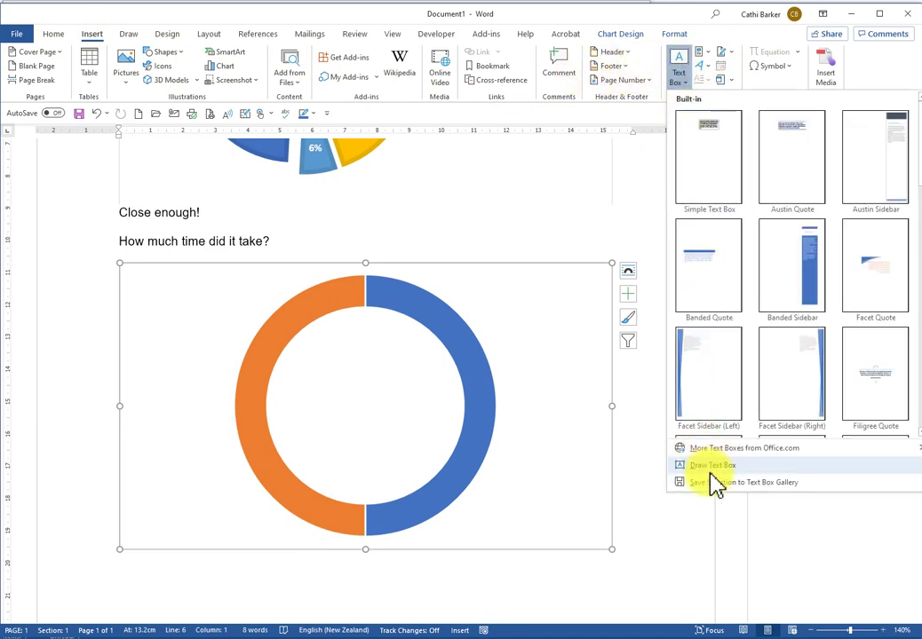
{"action": "left_click", "coordinate": [710, 467]}
{"action": "mouse_move", "coordinate": [295, 352]}
{"action": "left_mouse_down"}
{"action": "mouse_move", "coordinate": [434, 433]}
{"action": "mouse_move", "coordinate": [437, 462]}
{"action": "left_mouse_up"}
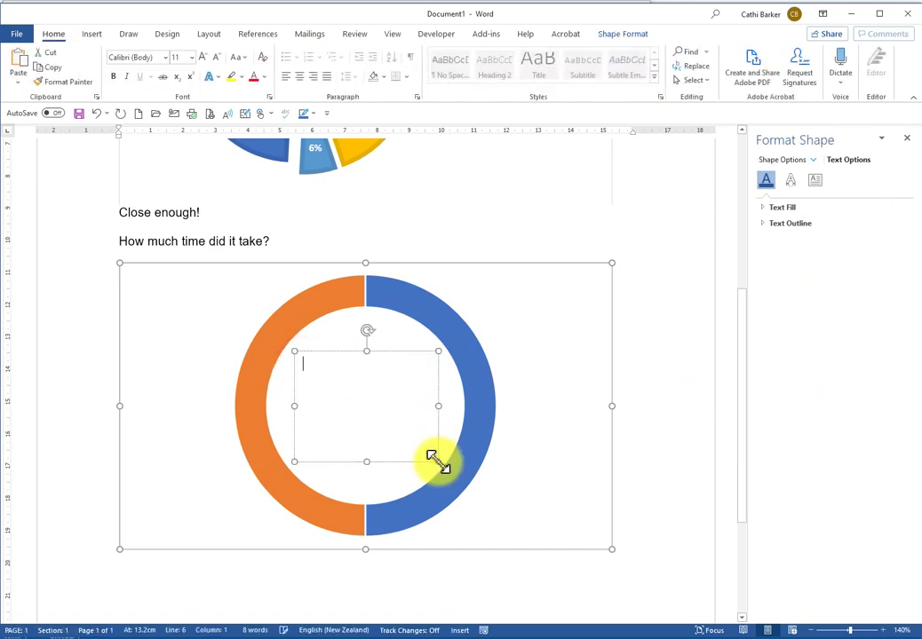
{"action": "type", "text": "50"}
{"action": "type", "text": "Of the 34 LGOIMAs, only 17 tracked the time take"}
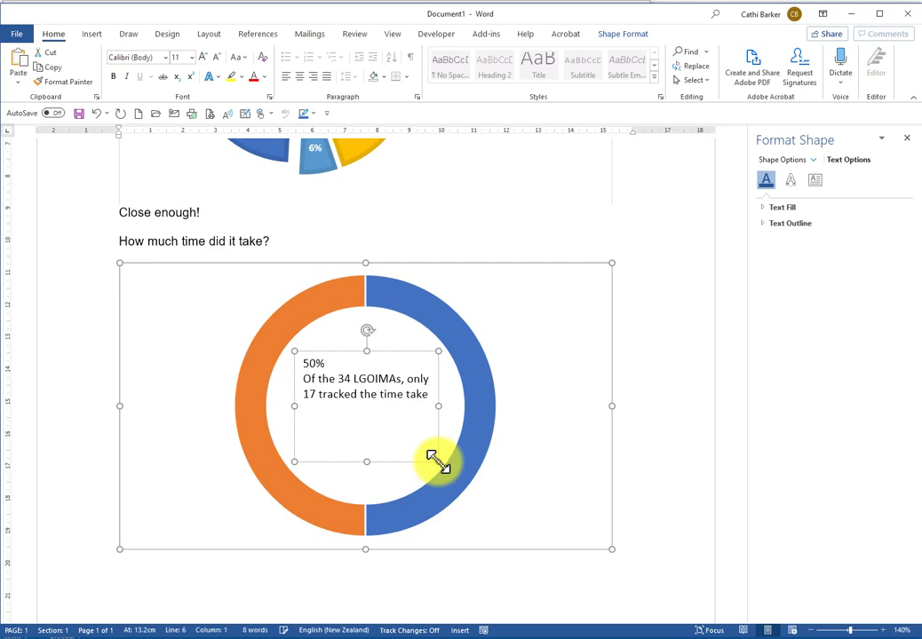
{"action": "type", "text": "n, and this totalled 117 hours."}
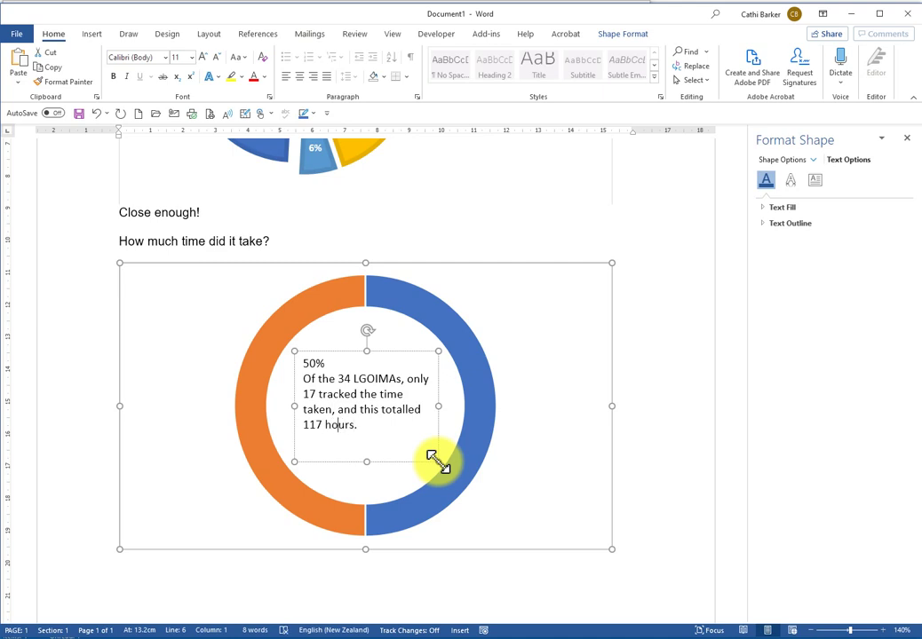
{"action": "key", "text": "ctrl+a"}
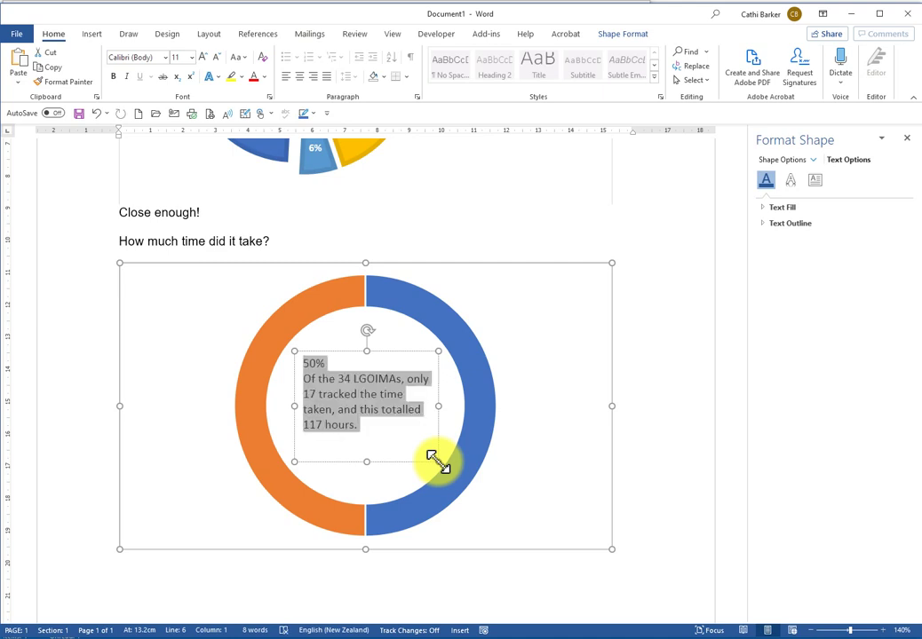
- Centre the text box text and enlarge it to 12 pt
{"action": "key", "text": "ctrl+e"}
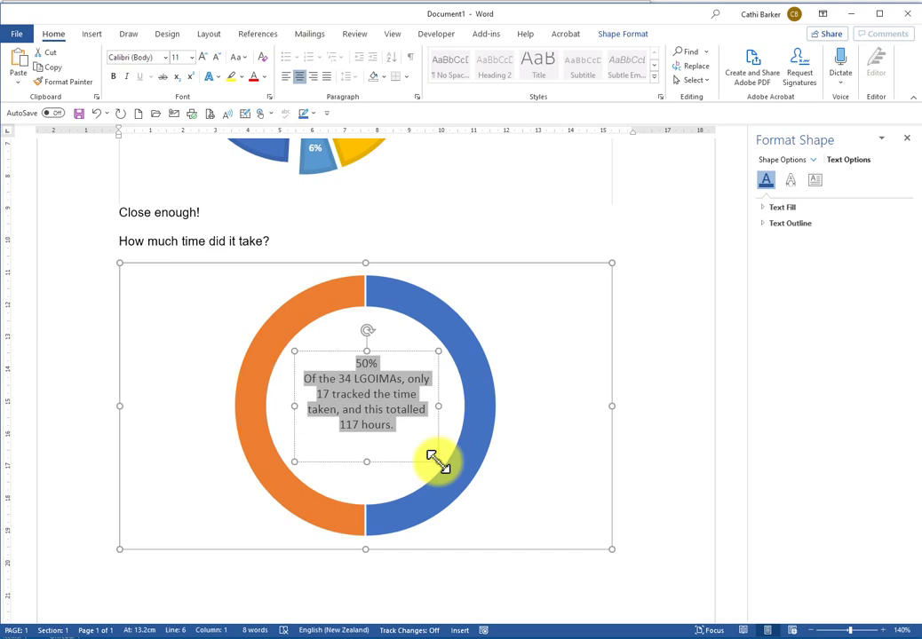
{"action": "left_click", "coordinate": [414, 425]}
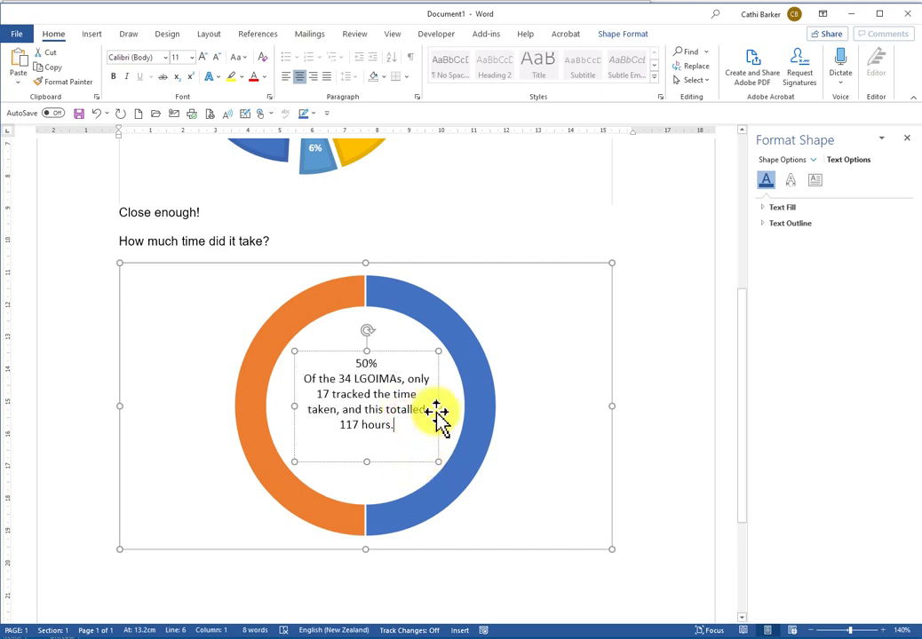
{"action": "key", "text": "ctrl+a"}
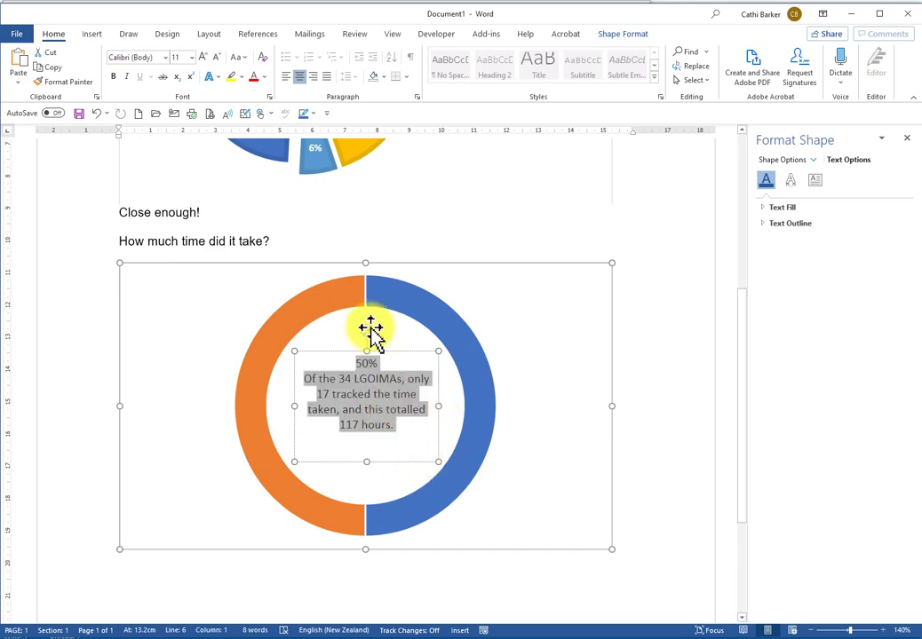
{"action": "left_click", "coordinate": [204, 57]}
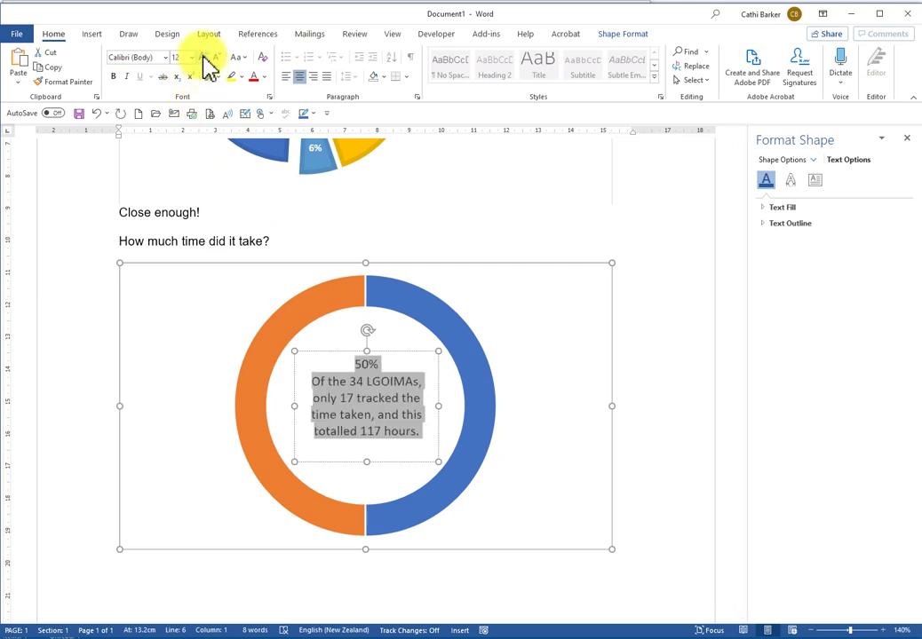
- Enlarge the 50% figure to 28 pt and shrink the second doughnut chart
{"action": "left_click", "coordinate": [385, 380]}
{"action": "left_click_drag", "start_coordinate": [383, 365], "coordinate": [351, 366]}
{"action": "left_click", "coordinate": [203, 58]}
{"action": "left_click", "coordinate": [204, 58]}
{"action": "left_click", "coordinate": [203, 58]}
{"action": "left_click", "coordinate": [203, 58]}
{"action": "left_click", "coordinate": [203, 57]}
{"action": "left_click", "coordinate": [204, 57]}
{"action": "left_click", "coordinate": [203, 58]}
{"action": "left_click", "coordinate": [203, 58]}
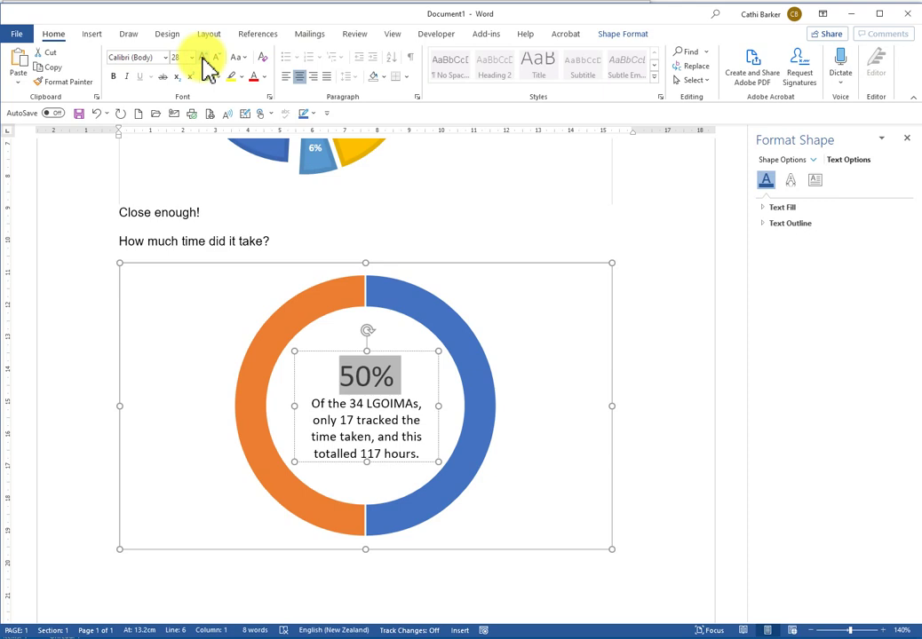
{"action": "left_click", "coordinate": [552, 351]}
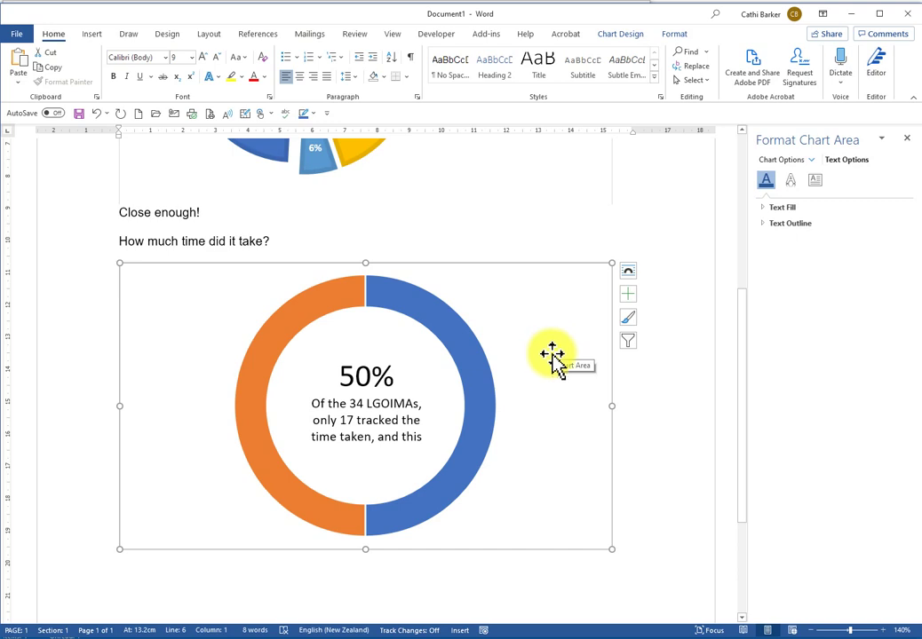
{"action": "left_click_drag", "start_coordinate": [612, 549], "coordinate": [402, 463]}
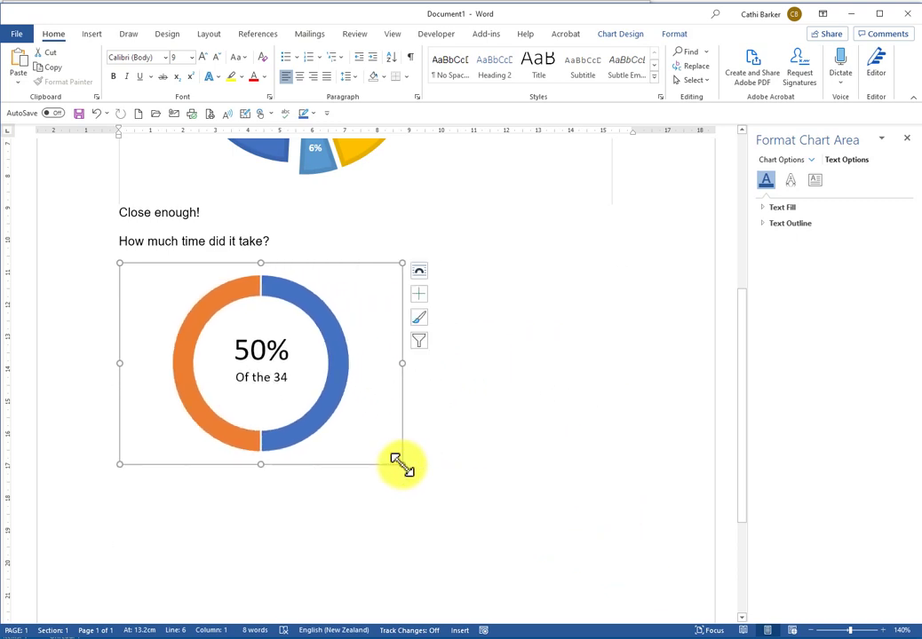
- Undo the earlier resize and shrink the doughnut chart to a smaller size
{"action": "key", "text": "ctrl+z"}
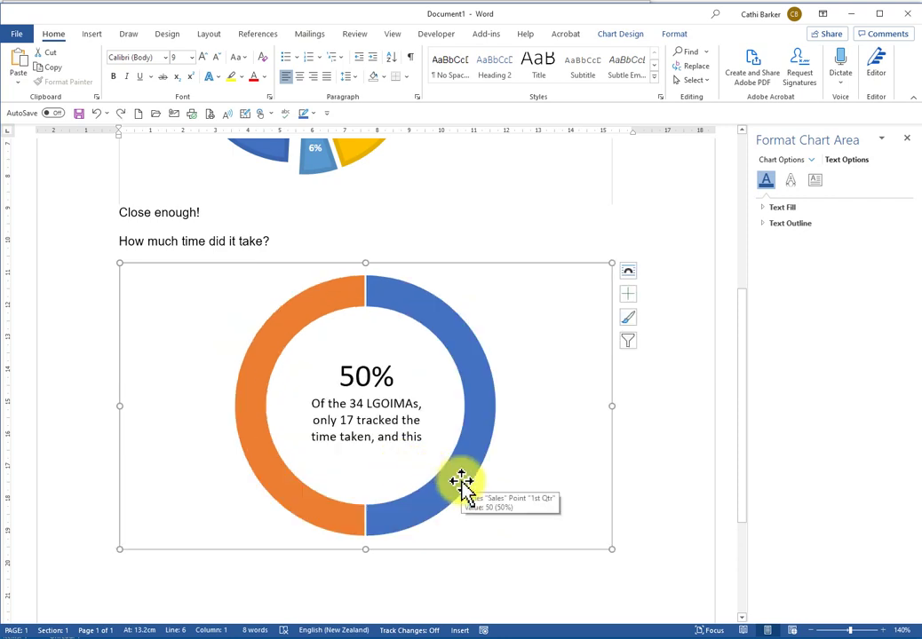
{"action": "left_click", "coordinate": [631, 447]}
{"action": "left_click", "coordinate": [608, 547]}
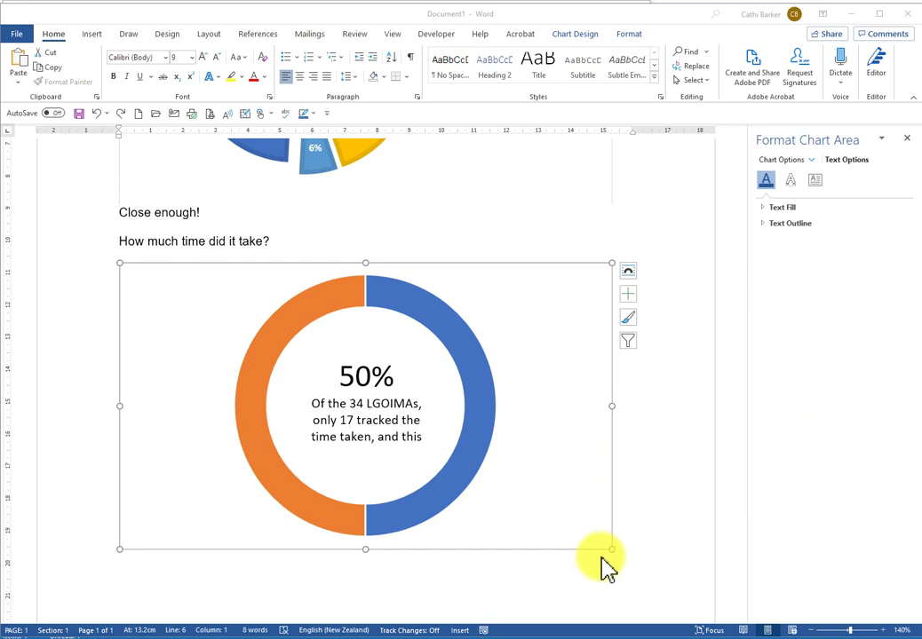
{"action": "mouse_move", "coordinate": [612, 549]}
{"action": "left_mouse_down"}
{"action": "mouse_move", "coordinate": [335, 440]}
{"action": "mouse_move", "coordinate": [347, 445]}
{"action": "left_mouse_up"}
- Reduce the centre 50% summary text to 8 pt so it fits inside the ring
{"action": "left_click", "coordinate": [253, 359]}
{"action": "left_click", "coordinate": [252, 356]}
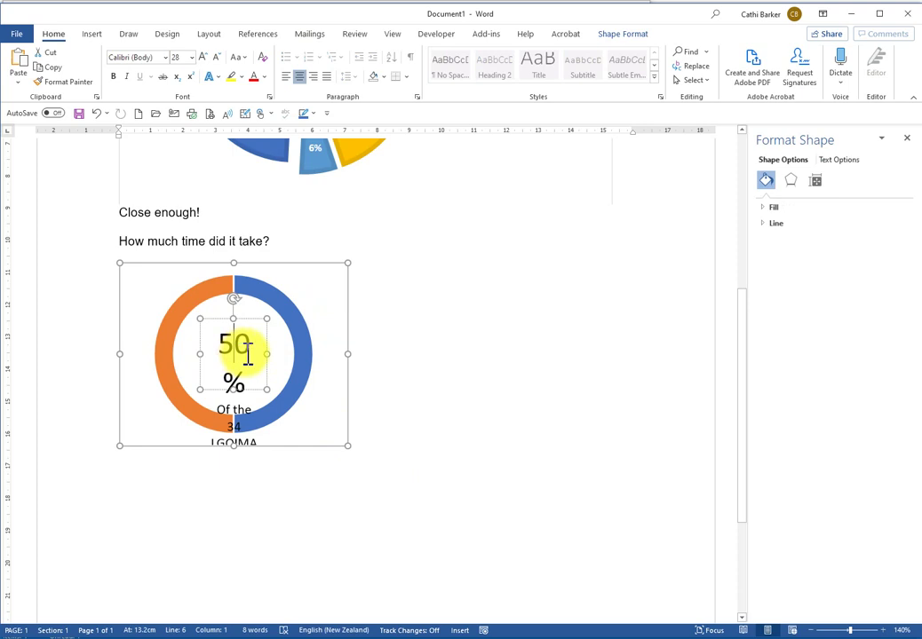
{"action": "key", "text": "ctrl+a"}
{"action": "left_click", "coordinate": [217, 57]}
{"action": "left_click", "coordinate": [217, 57]}
{"action": "left_click", "coordinate": [218, 57]}
{"action": "left_click", "coordinate": [217, 56]}
- Shrink the summary text once more and widen the centre text box on both sides
{"action": "left_click", "coordinate": [218, 57]}
{"action": "left_click", "coordinate": [218, 56]}
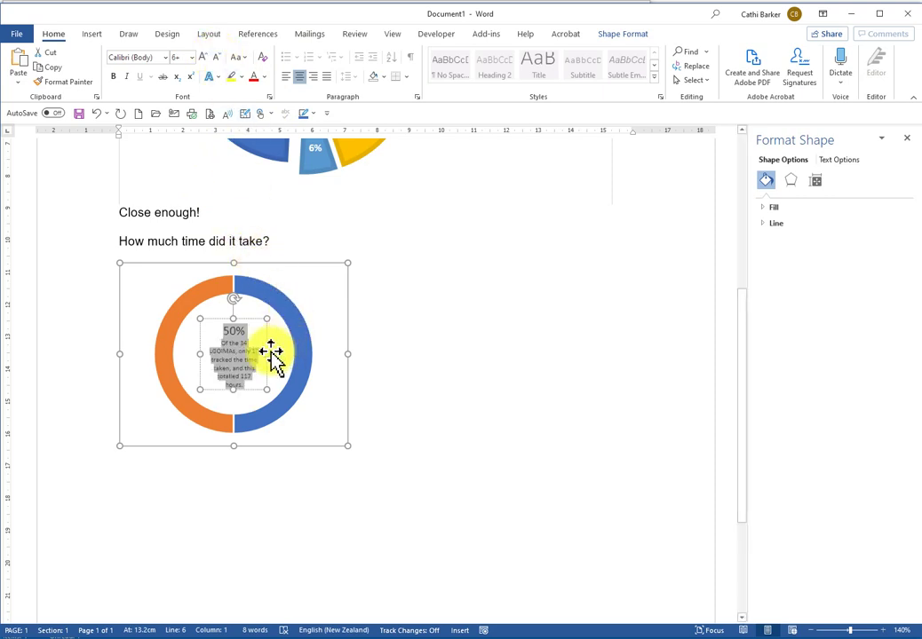
{"action": "left_click_drag", "start_coordinate": [264, 353], "coordinate": [274, 353]}
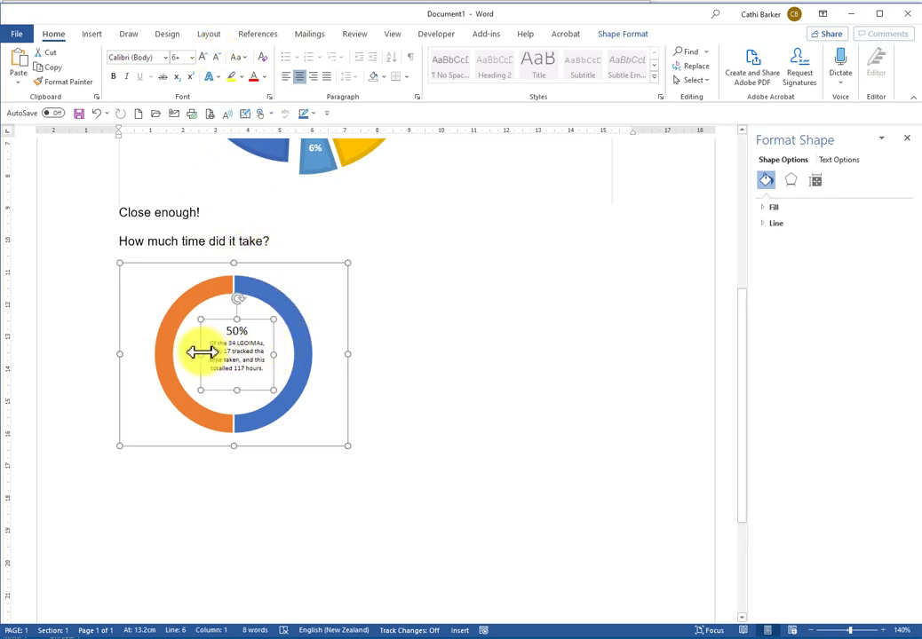
{"action": "left_click_drag", "start_coordinate": [200, 353], "coordinate": [187, 353]}
{"action": "left_click_drag", "start_coordinate": [273, 354], "coordinate": [284, 356]}
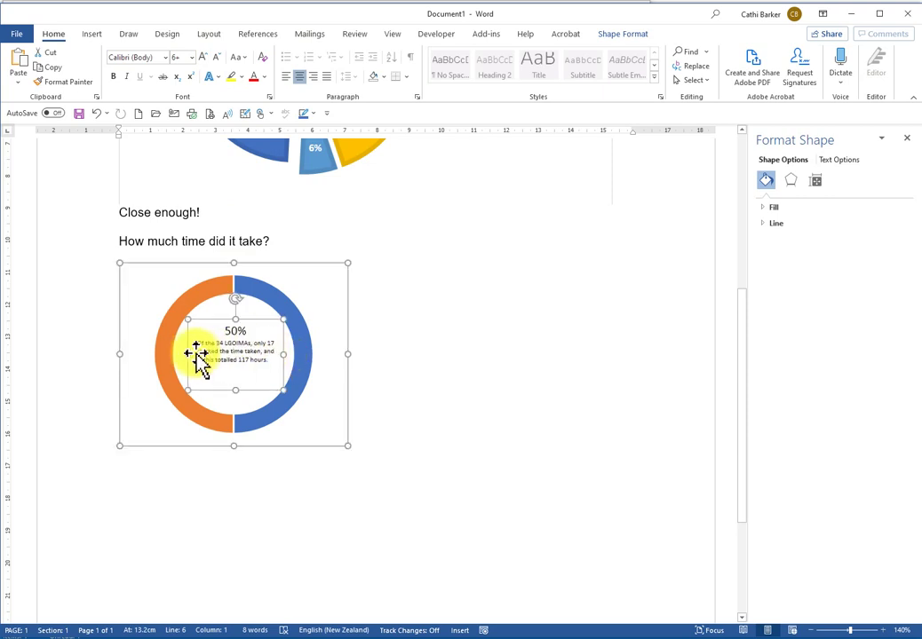
{"action": "left_click_drag", "start_coordinate": [188, 353], "coordinate": [184, 354]}
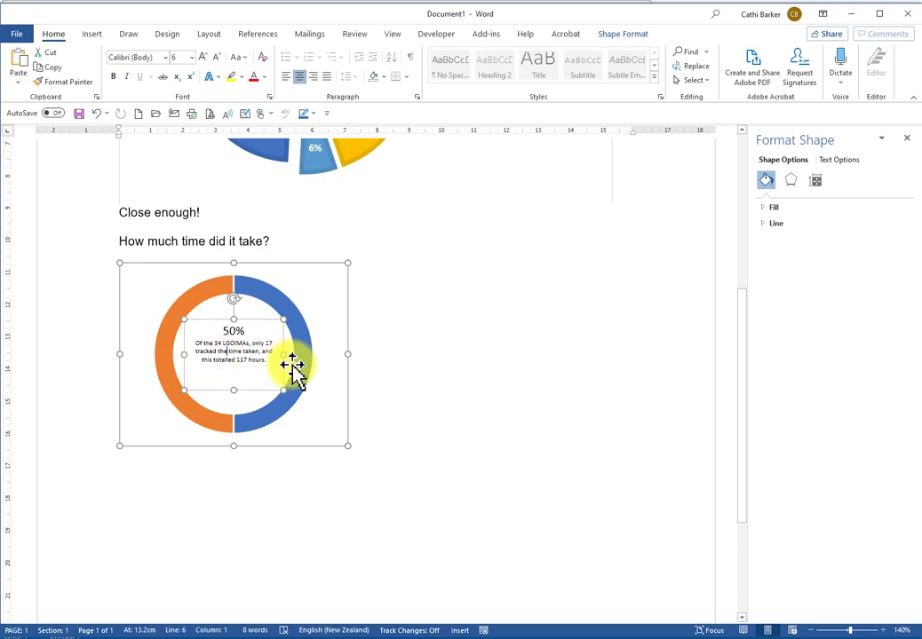
- Enlarge the summary text from 6 to 8 pt and deselect the chart
{"action": "key", "text": "ctrl+a"}
{"action": "left_click", "coordinate": [204, 56]}
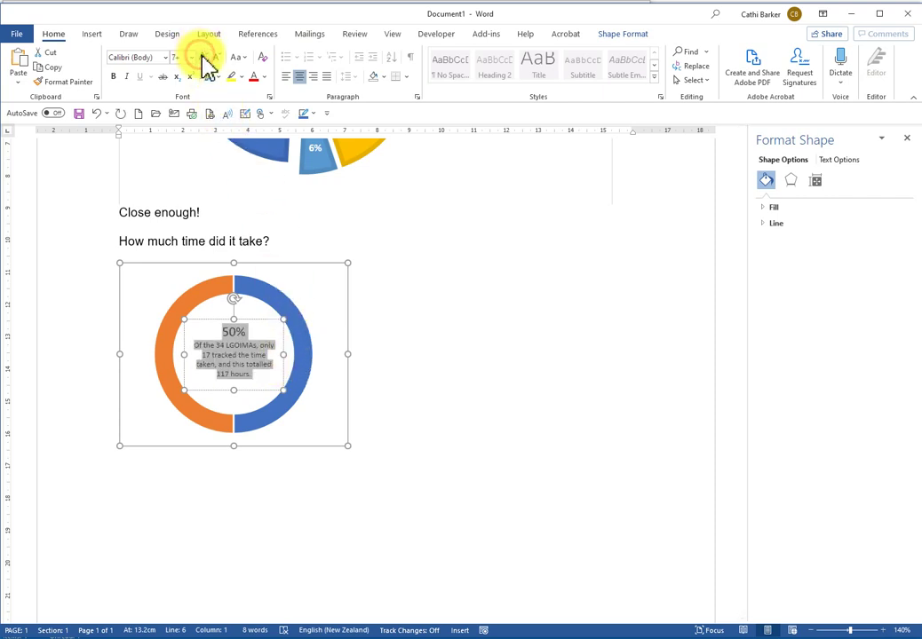
{"action": "left_click", "coordinate": [204, 56]}
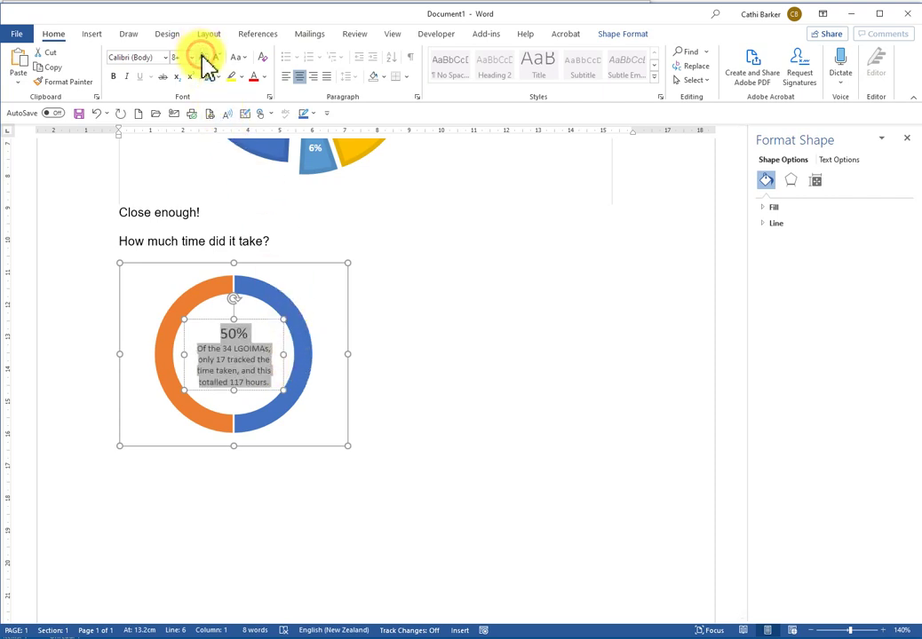
{"action": "left_click", "coordinate": [263, 334]}
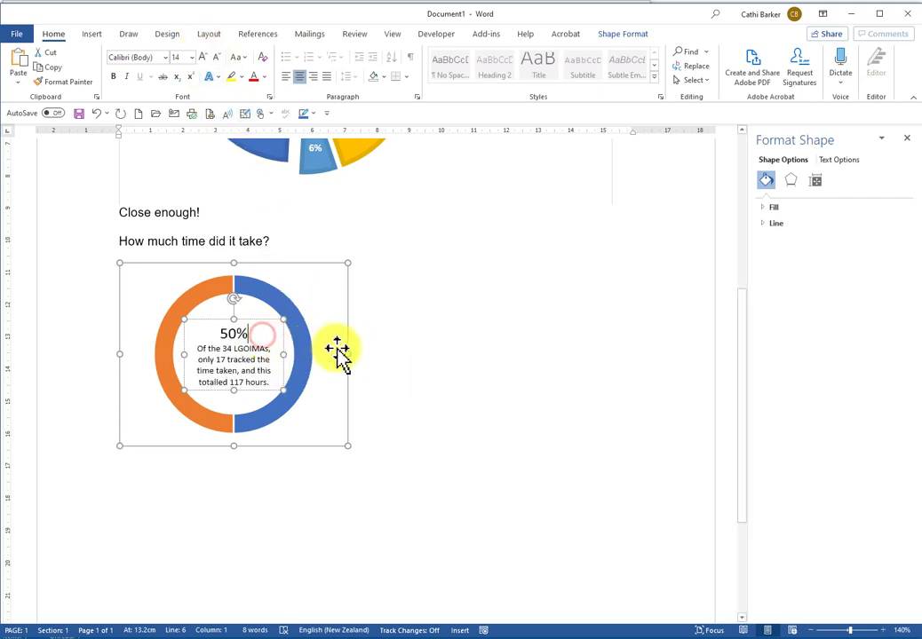
{"action": "left_click", "coordinate": [536, 381]}
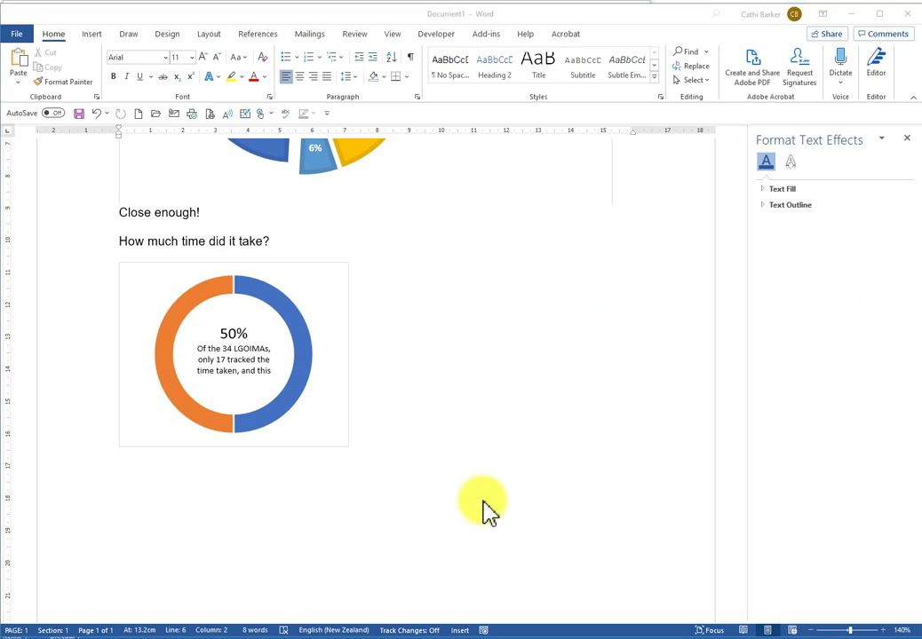
- Insert a 10-column, 8-row table below the doughnut chart
{"action": "left_click", "coordinate": [385, 446]}
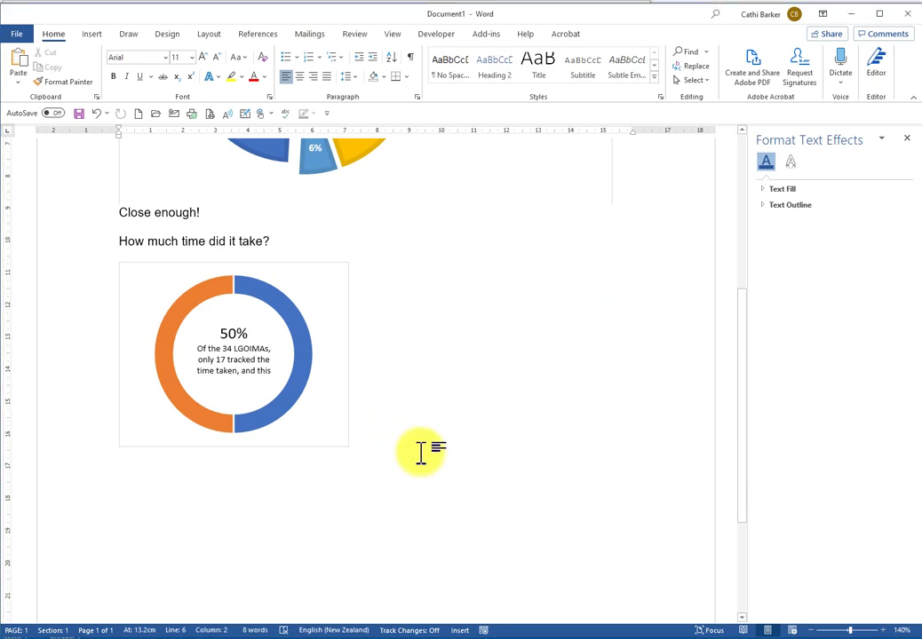
{"action": "left_click", "coordinate": [92, 34]}
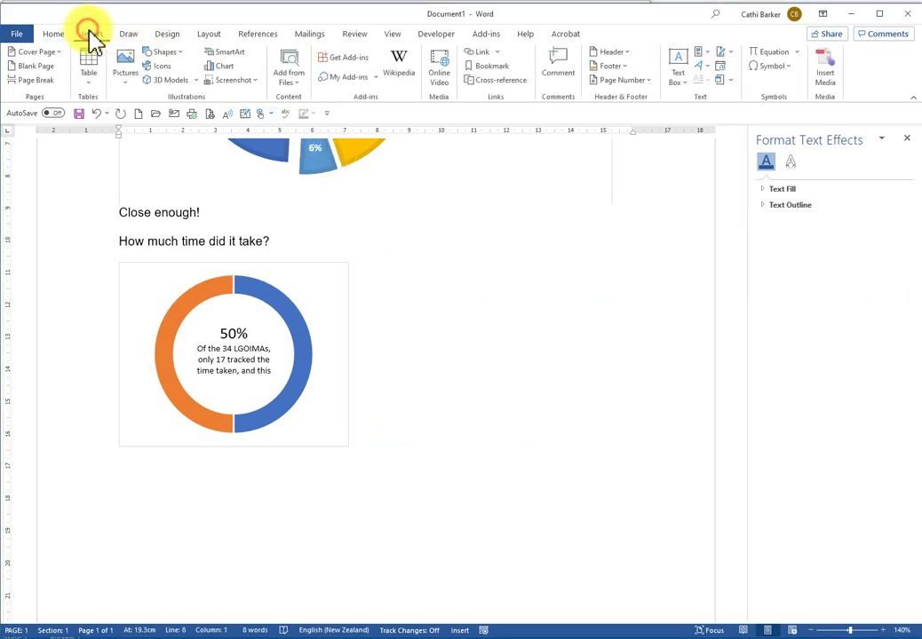
{"action": "left_click", "coordinate": [90, 76]}
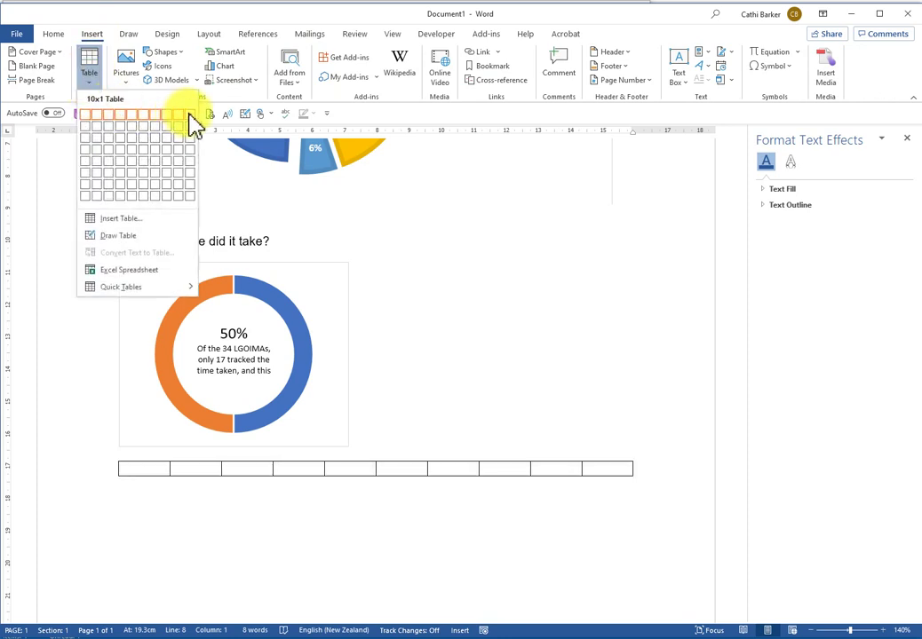
{"action": "left_click", "coordinate": [191, 198]}
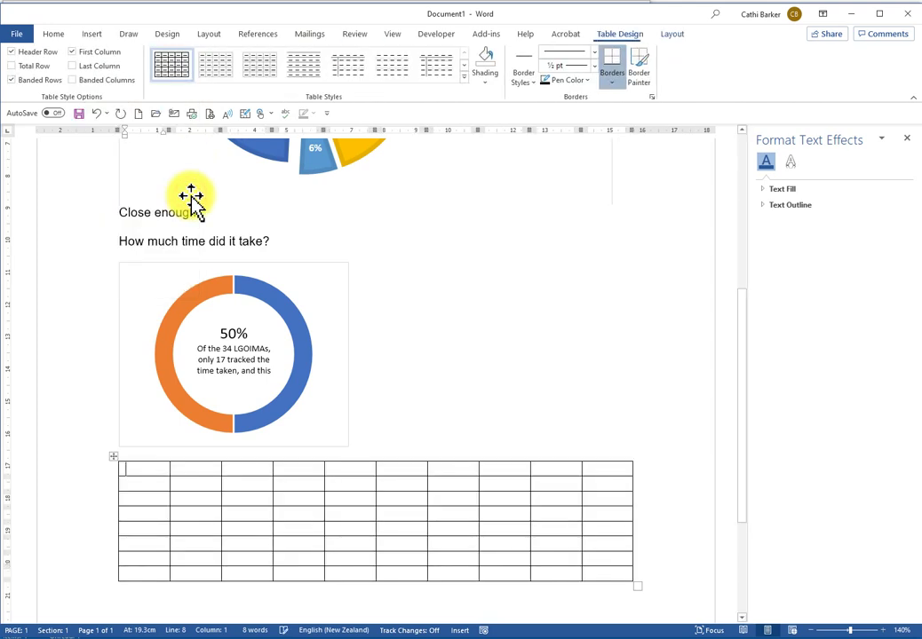
- Add five columns at the table's right end to reach 15, then enter the first cell
{"action": "scroll", "coordinate": [333, 455], "scroll_direction": "down", "scroll_amount": 2}
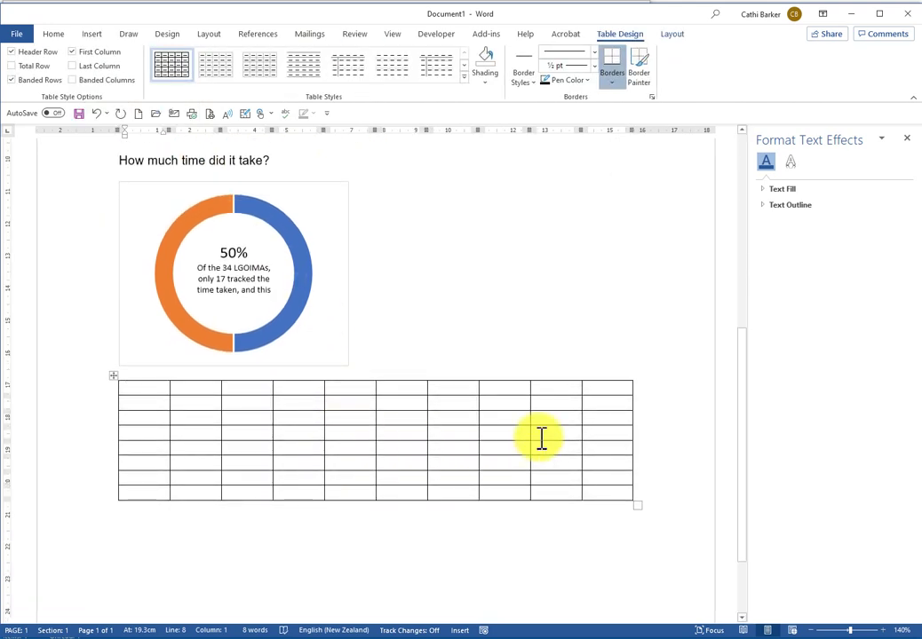
{"action": "left_click", "coordinate": [582, 377]}
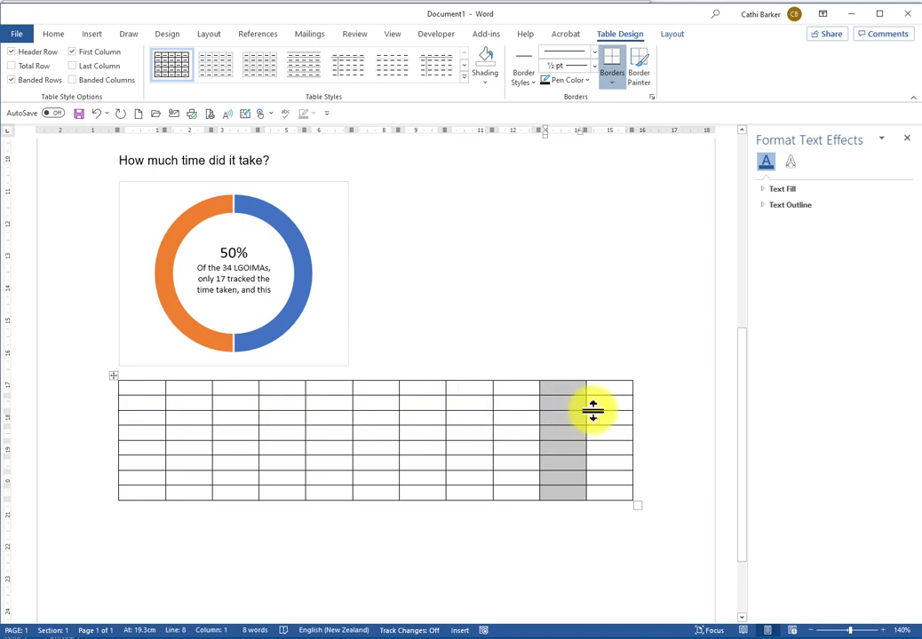
{"action": "left_click", "coordinate": [587, 377]}
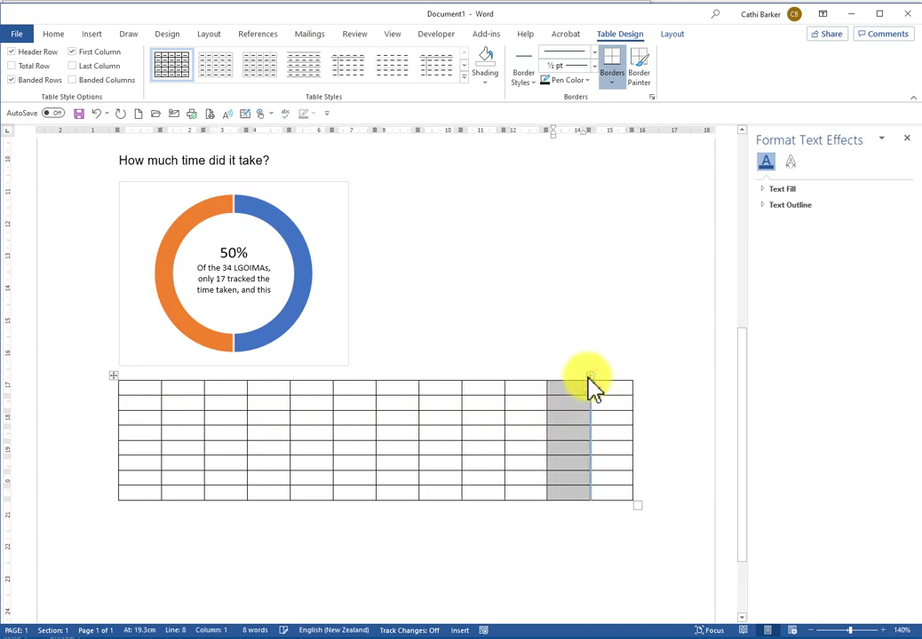
{"action": "left_click", "coordinate": [591, 376]}
{"action": "left_click", "coordinate": [595, 377]}
{"action": "left_click", "coordinate": [597, 377]}
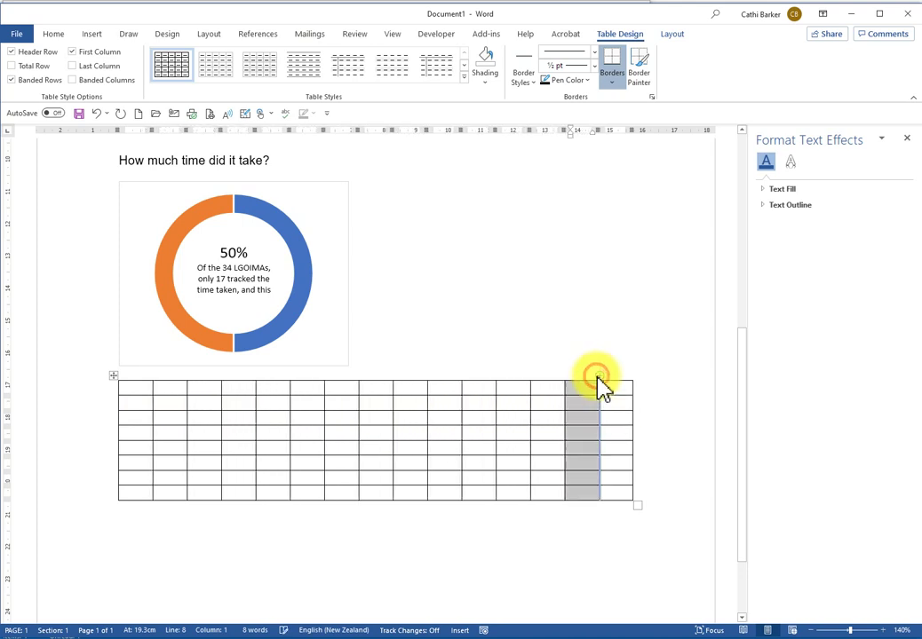
{"action": "left_click", "coordinate": [130, 389]}
- Enter the first-column topics from Pollution to Complaints, adding rows for Policy/Processes and Personal Information
{"action": "type", "text": "Polu"}
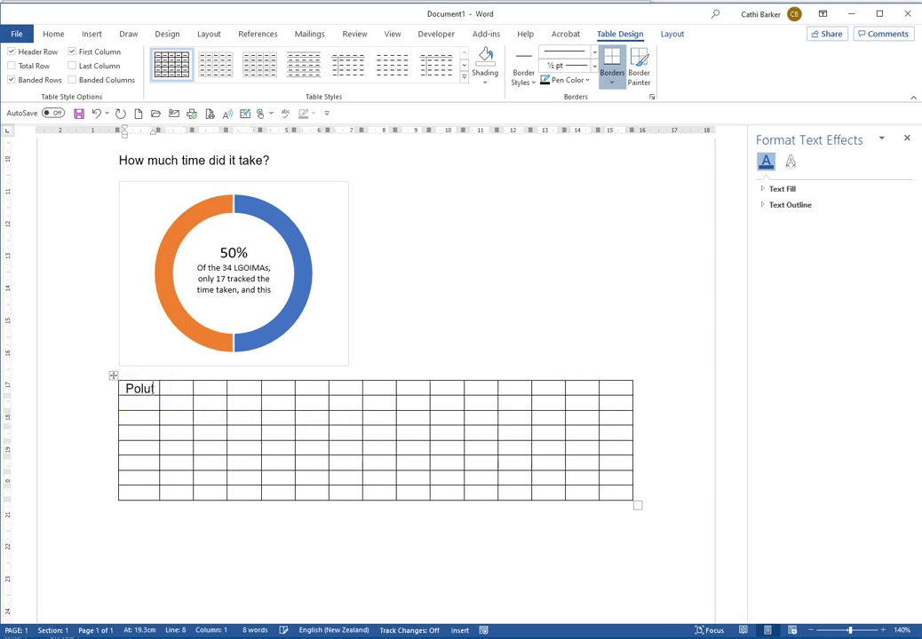
{"action": "type", "text": "tion"}
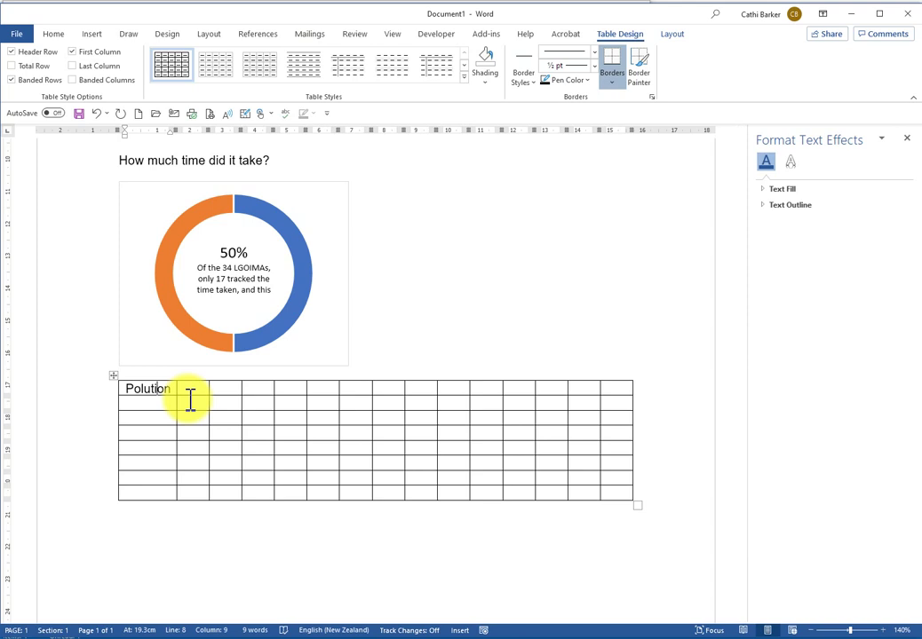
{"action": "type", "text": "l"}
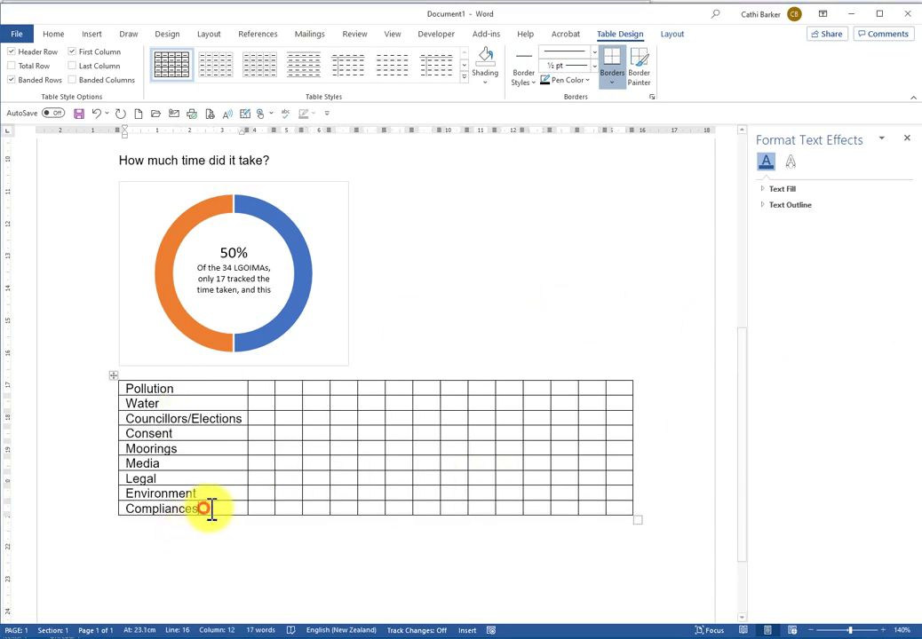
{"action": "left_click", "coordinate": [262, 511]}
{"action": "key", "text": "Tab"}
{"action": "key", "text": "Tab"}
{"action": "key", "text": "Tab"}
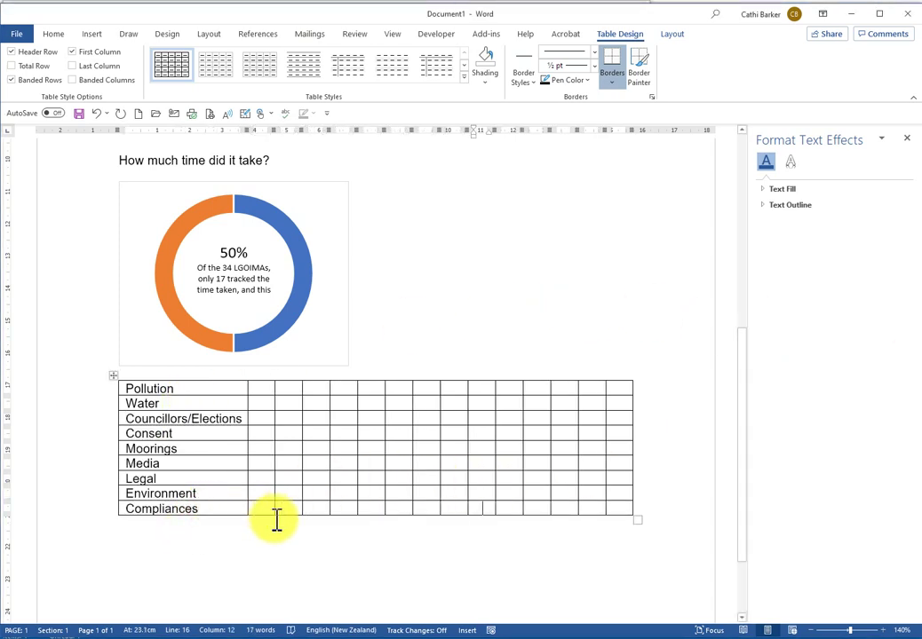
{"action": "key", "text": "Tab"}
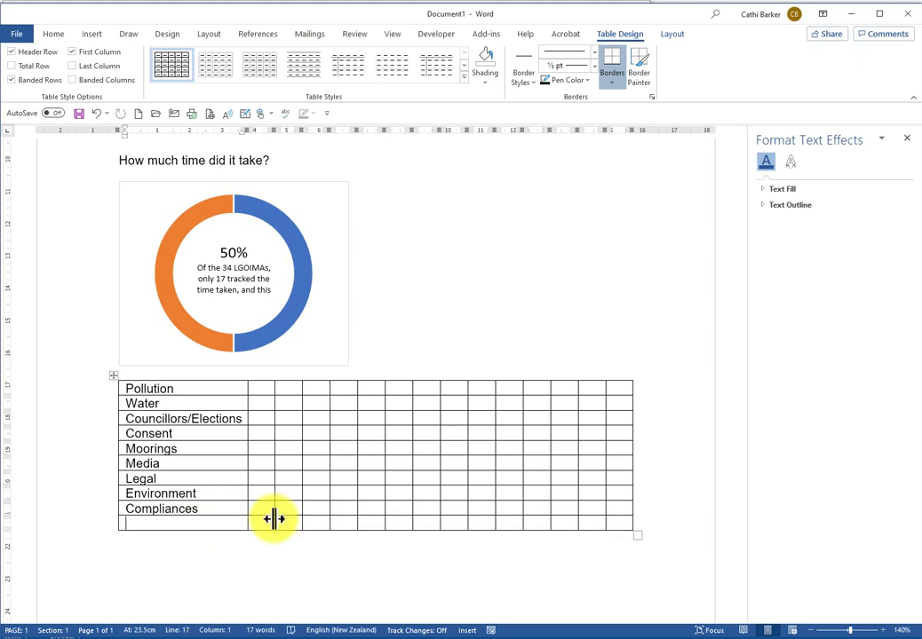
{"action": "type", "text": "Policy/Processe"}
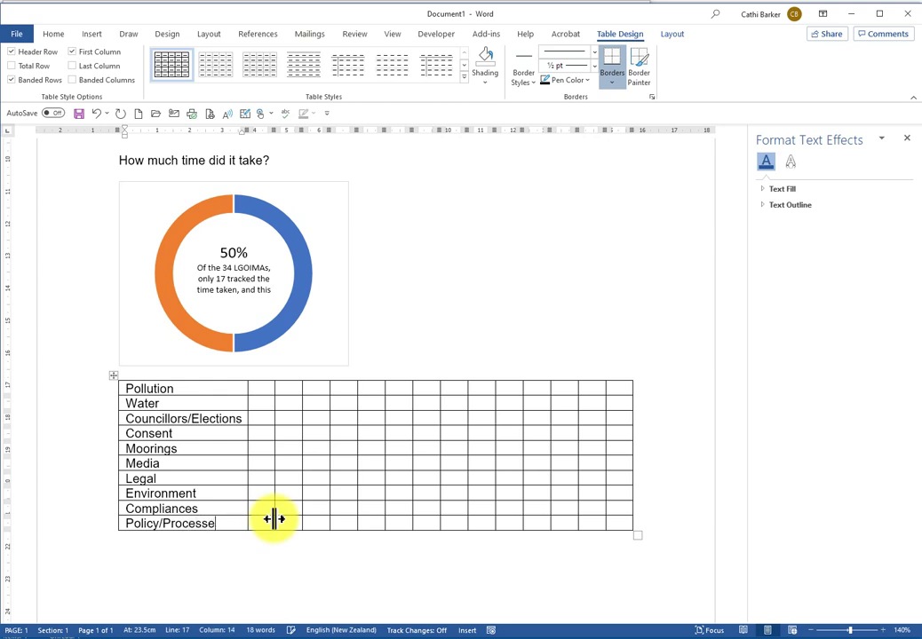
{"action": "key", "text": "Tab"}
{"action": "key", "text": "Tab"}
{"action": "key", "text": "Tab"}
{"action": "key", "text": "Tab"}
{"action": "key", "text": "Tab"}
{"action": "key", "text": "Tab"}
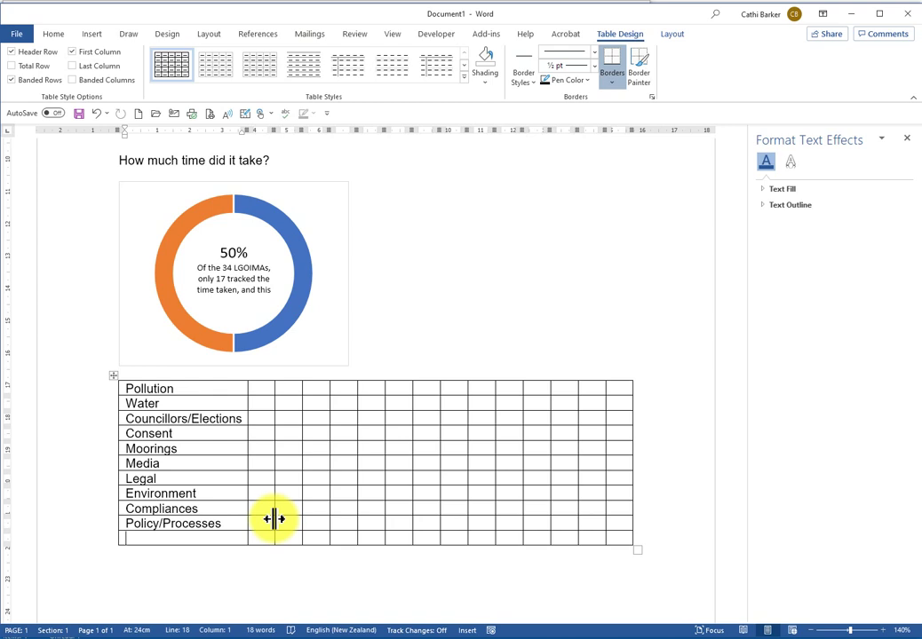
{"action": "type", "text": "Personal Infr"}
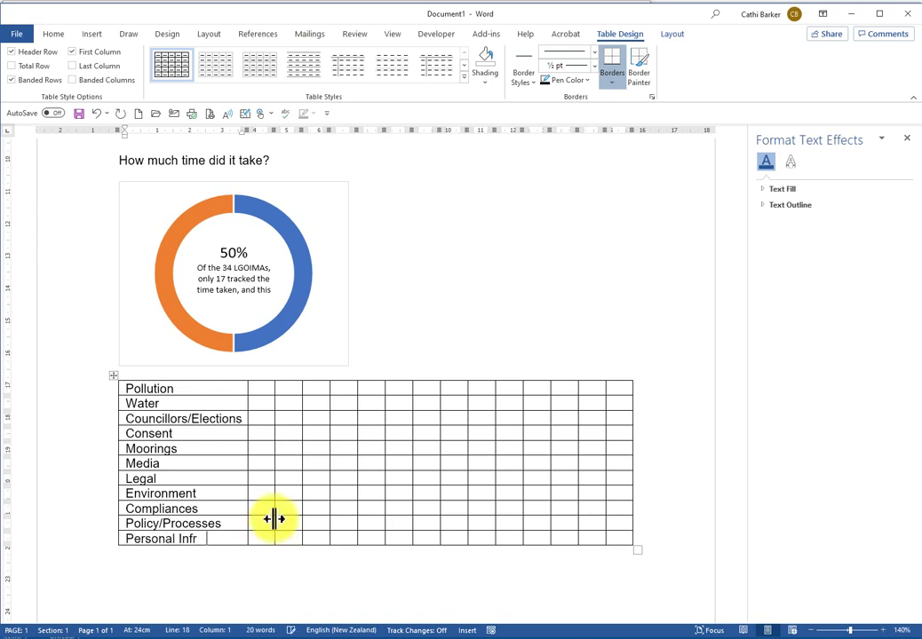
{"action": "type", "text": "tion"}
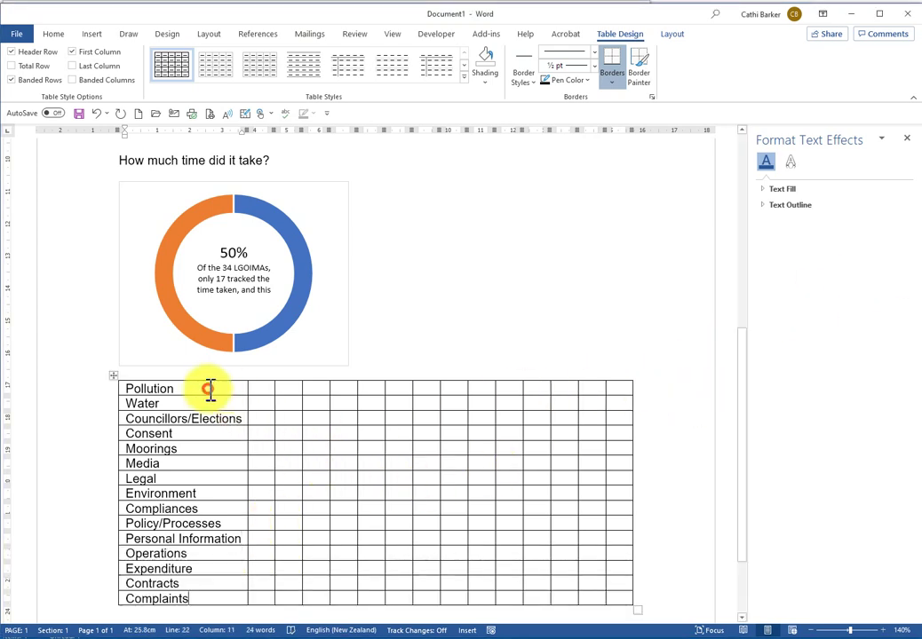
{"action": "left_click_drag", "start_coordinate": [206, 388], "coordinate": [206, 595]}
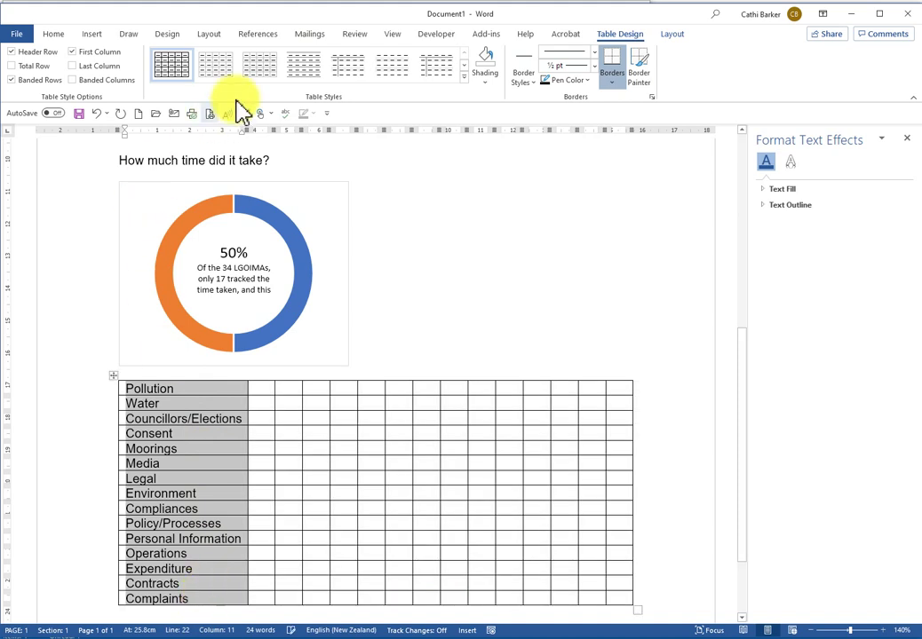
- Right-align the first-column topics and set the whole table to No Border
{"action": "left_click", "coordinate": [57, 33]}
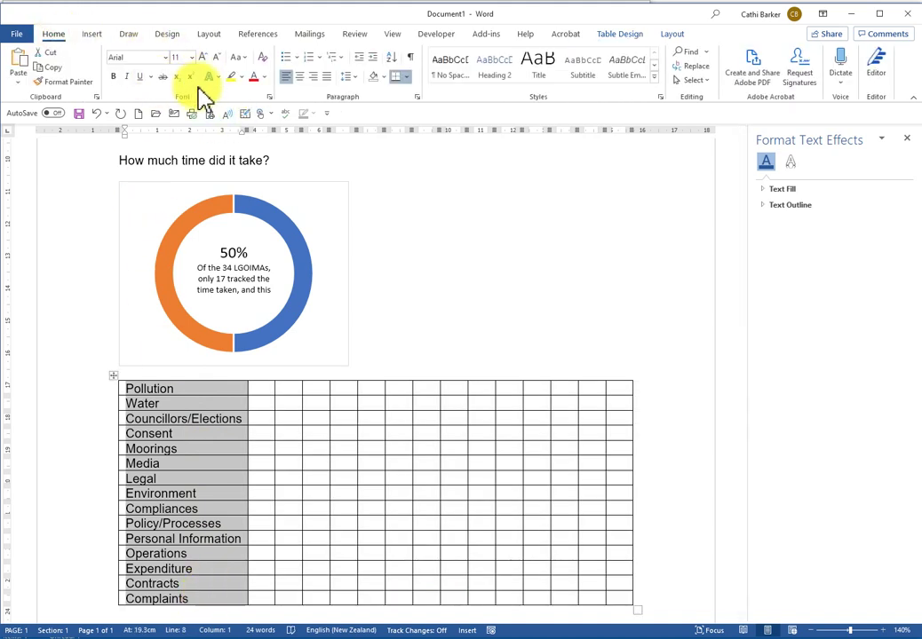
{"action": "left_click", "coordinate": [313, 76]}
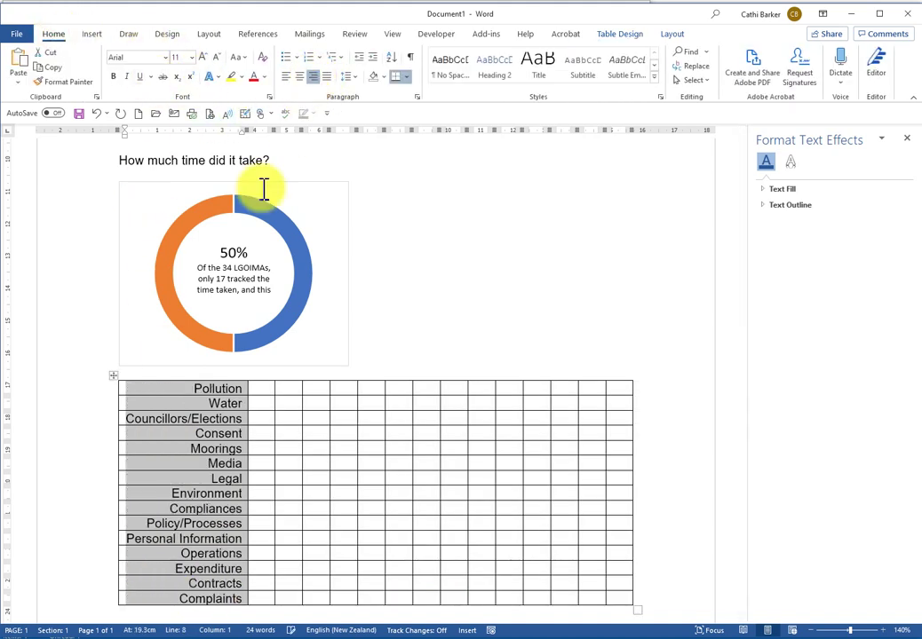
{"action": "left_click", "coordinate": [114, 376]}
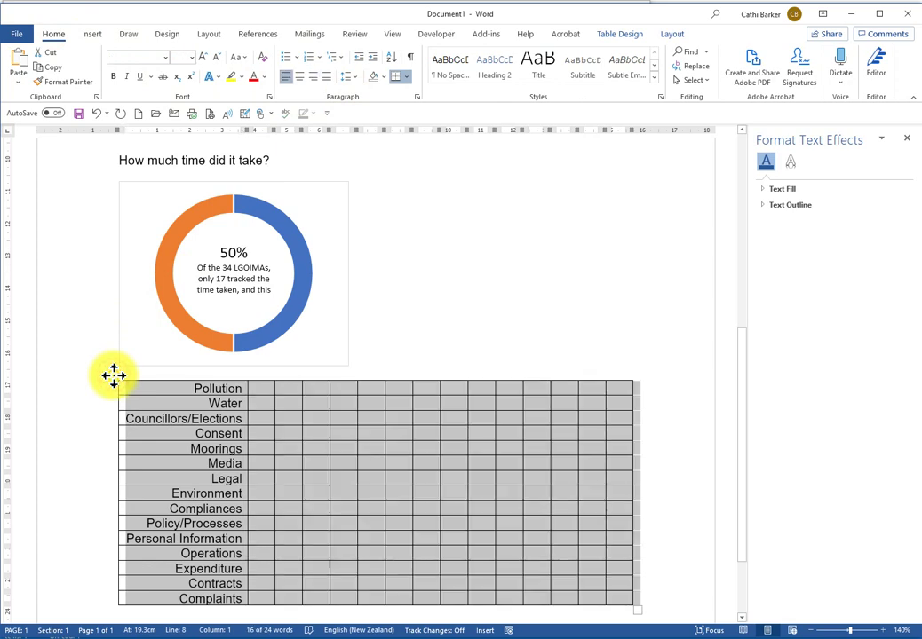
{"action": "left_click", "coordinate": [619, 35]}
{"action": "left_click", "coordinate": [613, 83]}
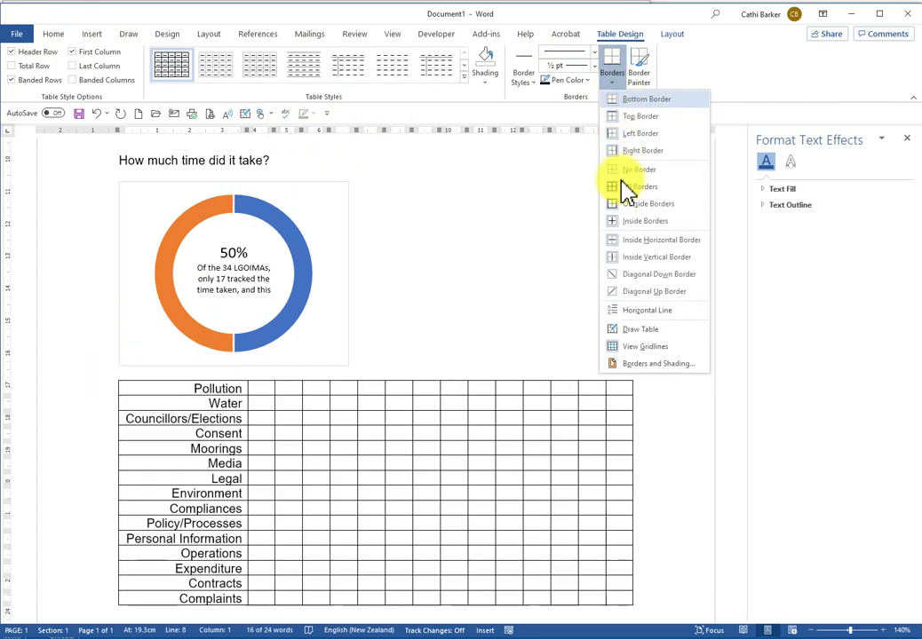
{"action": "left_click", "coordinate": [629, 172]}
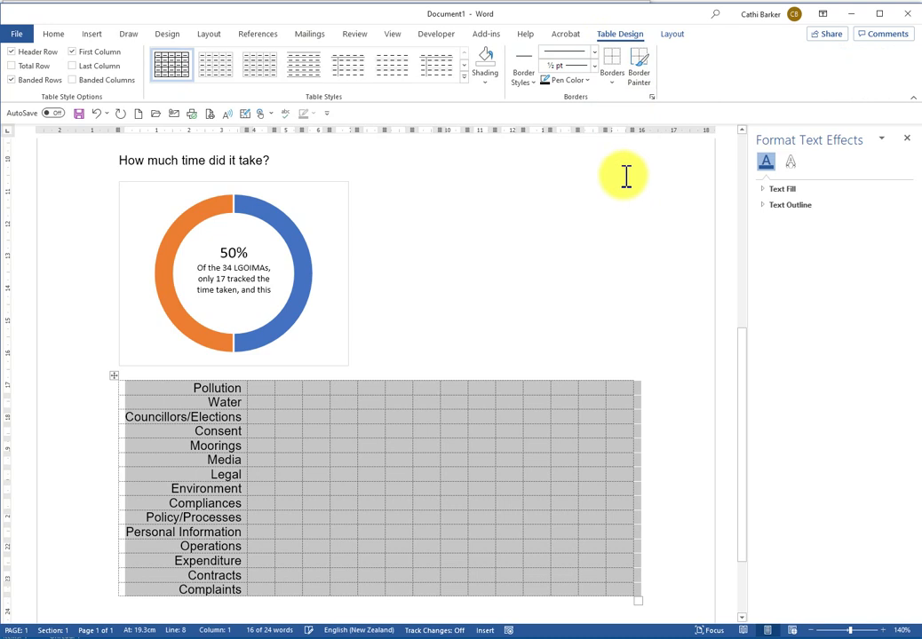
- Put the cursor in the cell beside Pollution and bring up the Shapes gallery
{"action": "left_click", "coordinate": [259, 390]}
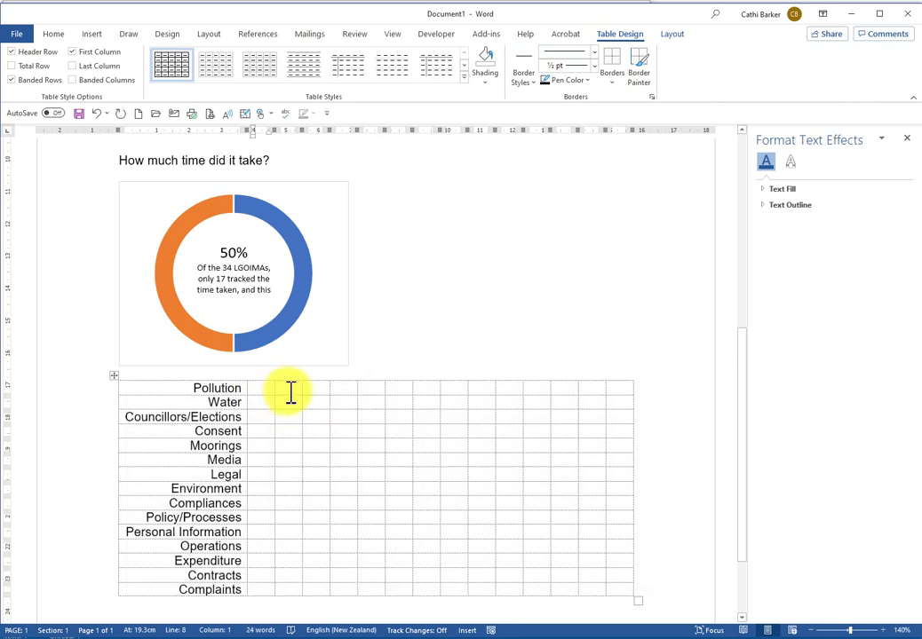
{"action": "left_click", "coordinate": [91, 34]}
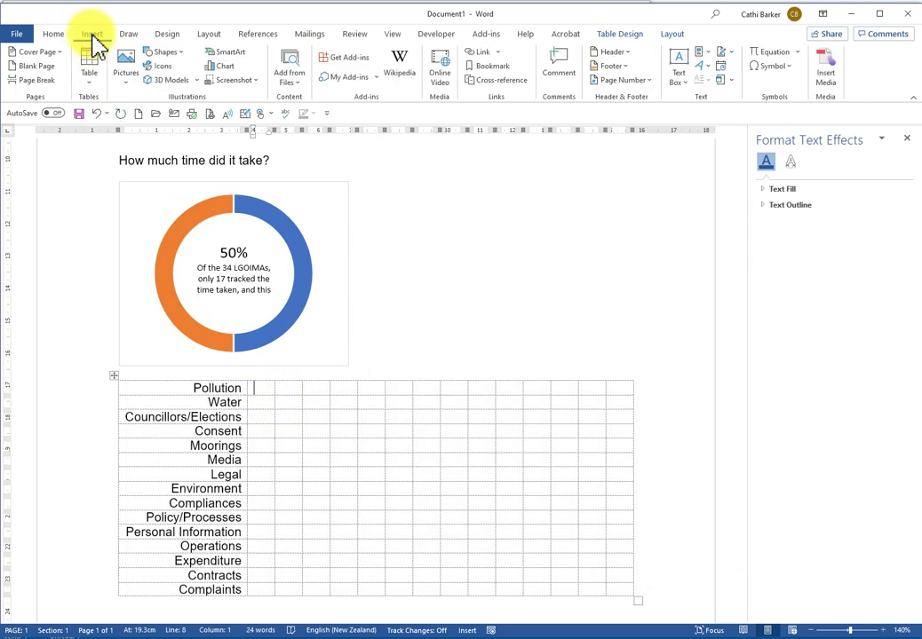
{"action": "left_click", "coordinate": [178, 53]}
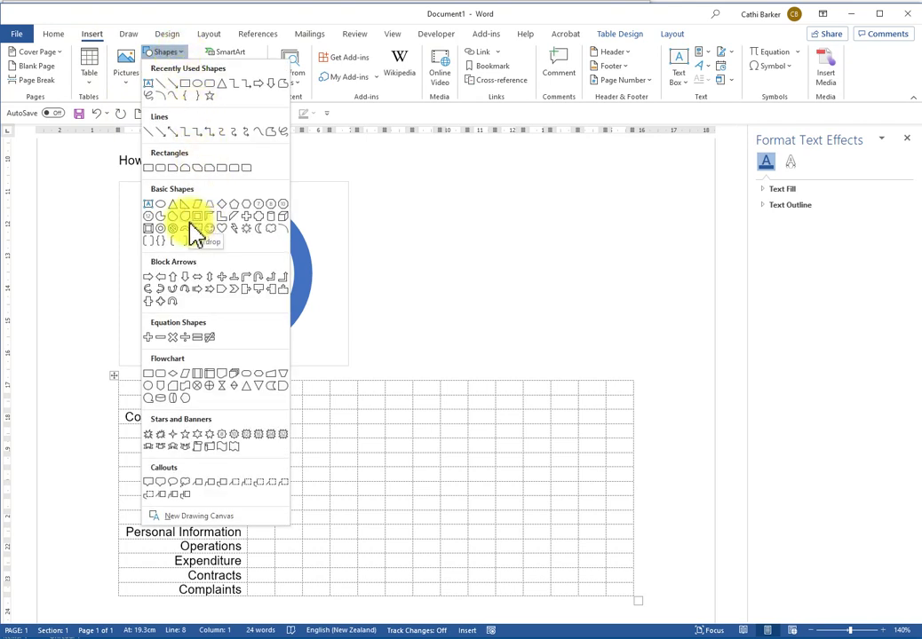
- Draw a small blue rounded-rectangle marker in the cell beside Pollution
{"action": "left_click", "coordinate": [159, 374]}
{"action": "left_click_drag", "start_coordinate": [252, 383], "coordinate": [272, 393]}
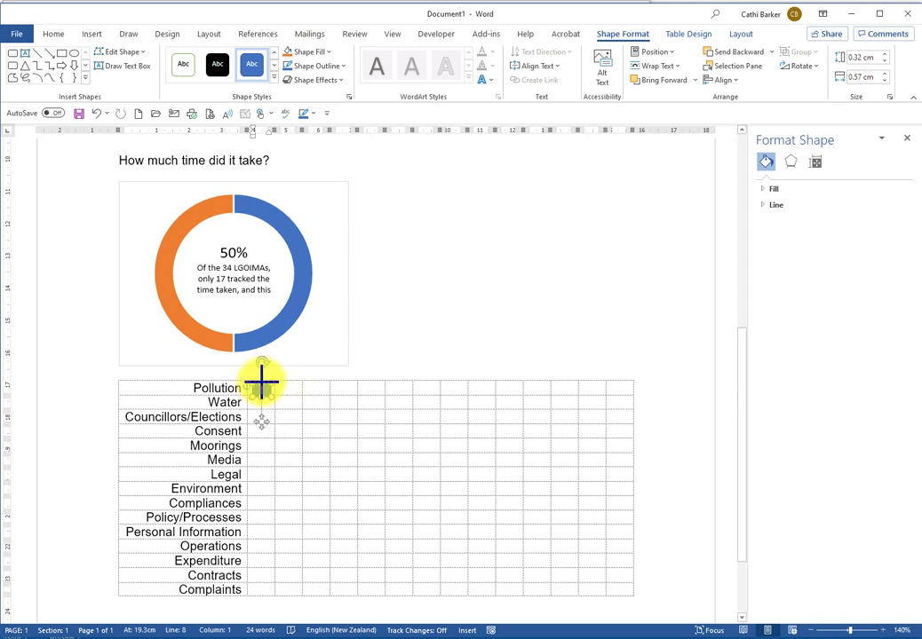
{"action": "left_click_drag", "start_coordinate": [262, 382], "coordinate": [264, 394]}
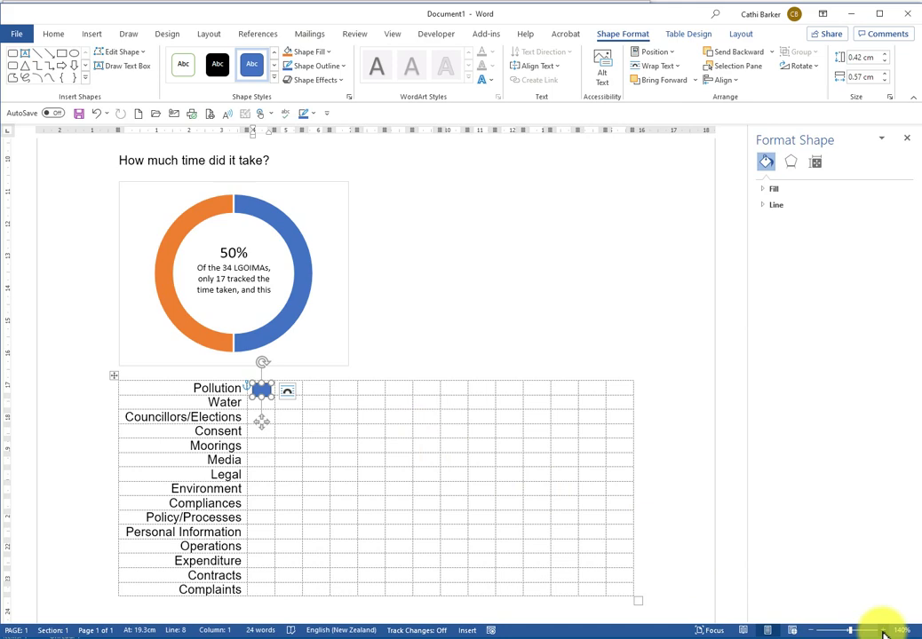
{"action": "left_click", "coordinate": [886, 631]}
{"action": "left_click", "coordinate": [886, 631]}
{"action": "left_click", "coordinate": [887, 632]}
- Make the blue marker slightly shorter
{"action": "left_click", "coordinate": [355, 371]}
{"action": "left_click", "coordinate": [267, 340]}
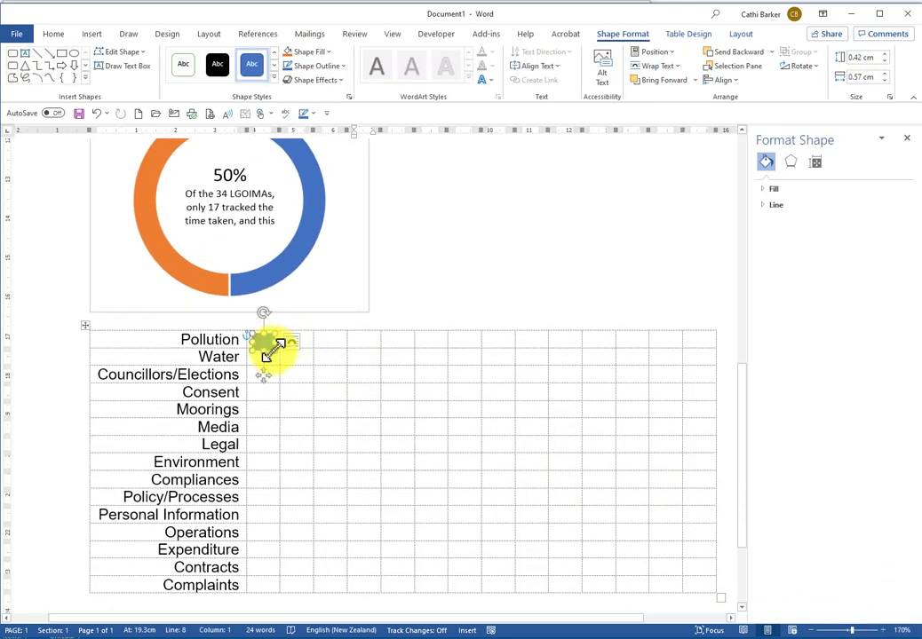
{"action": "left_click_drag", "start_coordinate": [270, 348], "coordinate": [260, 349]}
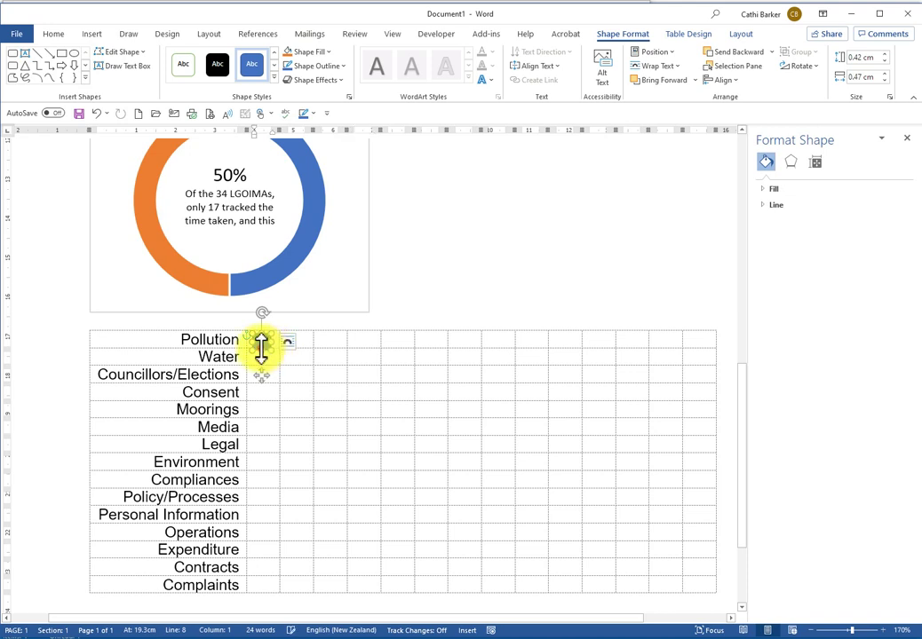
{"action": "left_click", "coordinate": [306, 342]}
{"action": "left_click", "coordinate": [263, 342]}
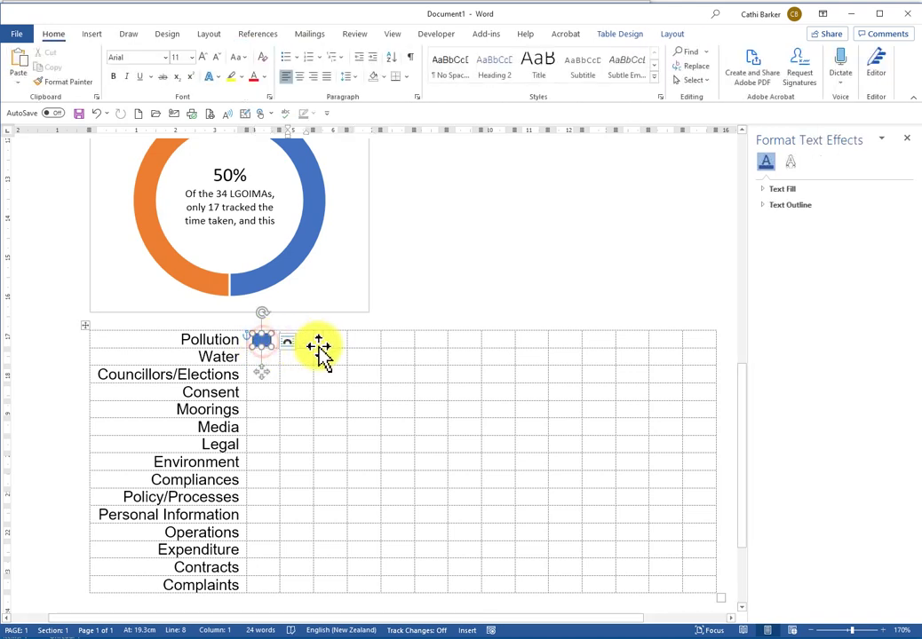
- Bring up the marker's text-wrapping layout options
{"action": "left_click", "coordinate": [287, 341]}
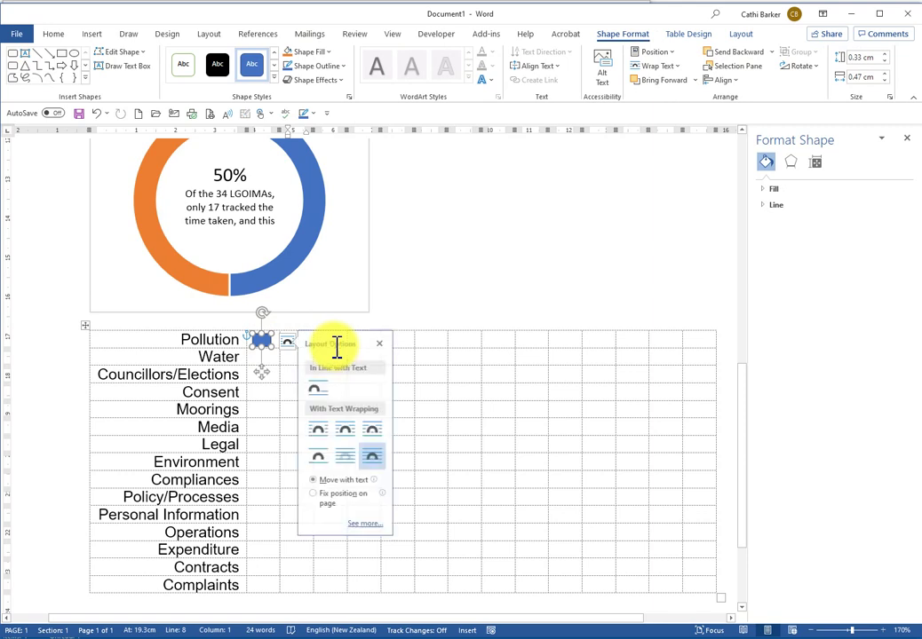
{"action": "right_click", "coordinate": [266, 339]}
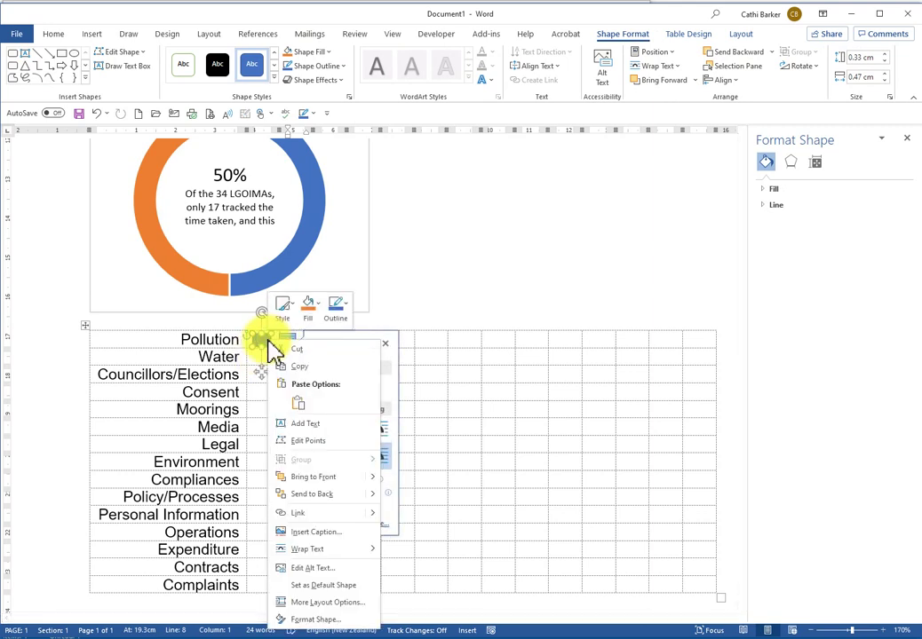
{"action": "key", "text": "Escape"}
{"action": "left_click", "coordinate": [272, 359]}
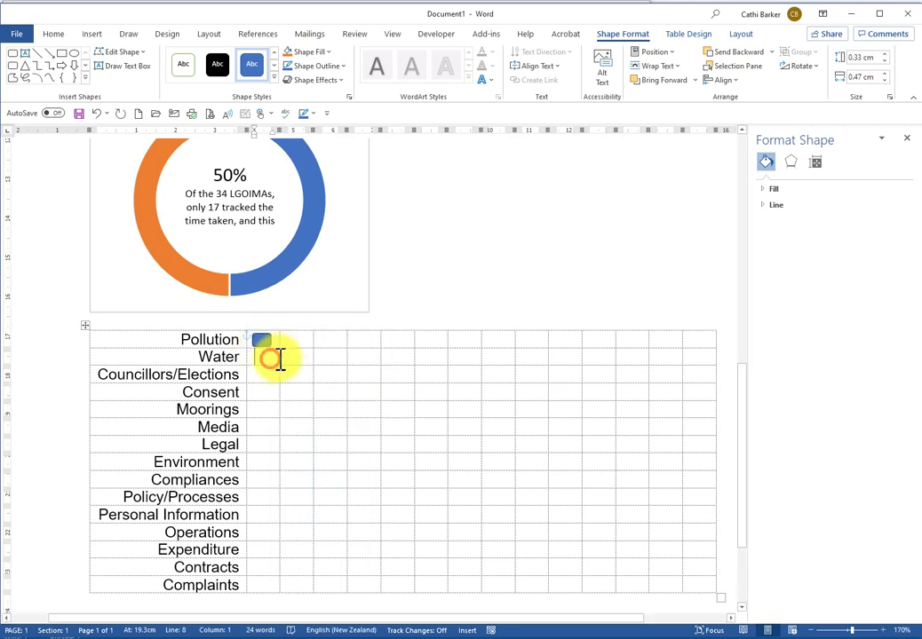
{"action": "left_click", "coordinate": [277, 361]}
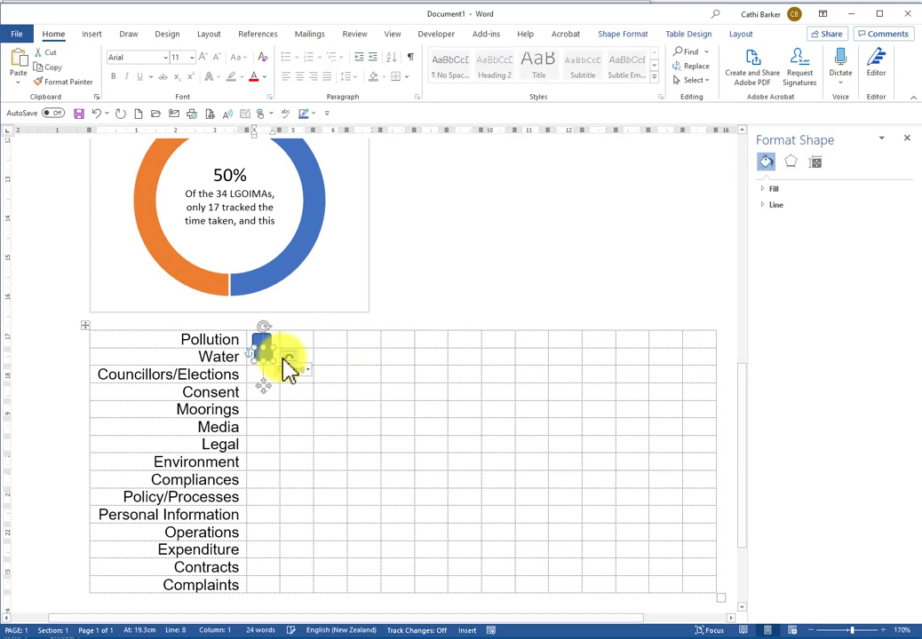
{"action": "left_click", "coordinate": [289, 361]}
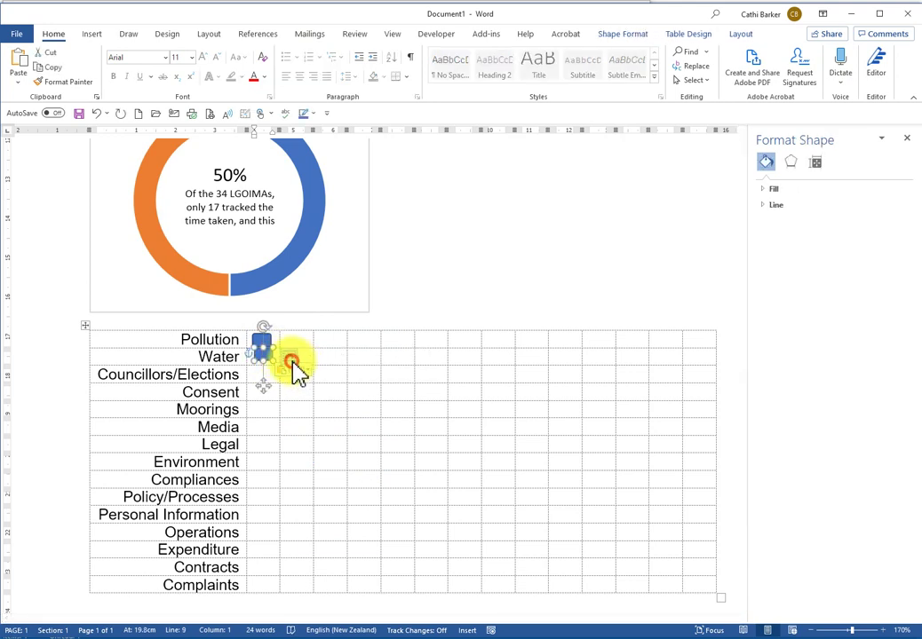
- Set the blue markers to In Line with Text, placing one in the Pollution cell
{"action": "left_click", "coordinate": [325, 407]}
{"action": "left_click_drag", "start_coordinate": [259, 336], "coordinate": [292, 353]}
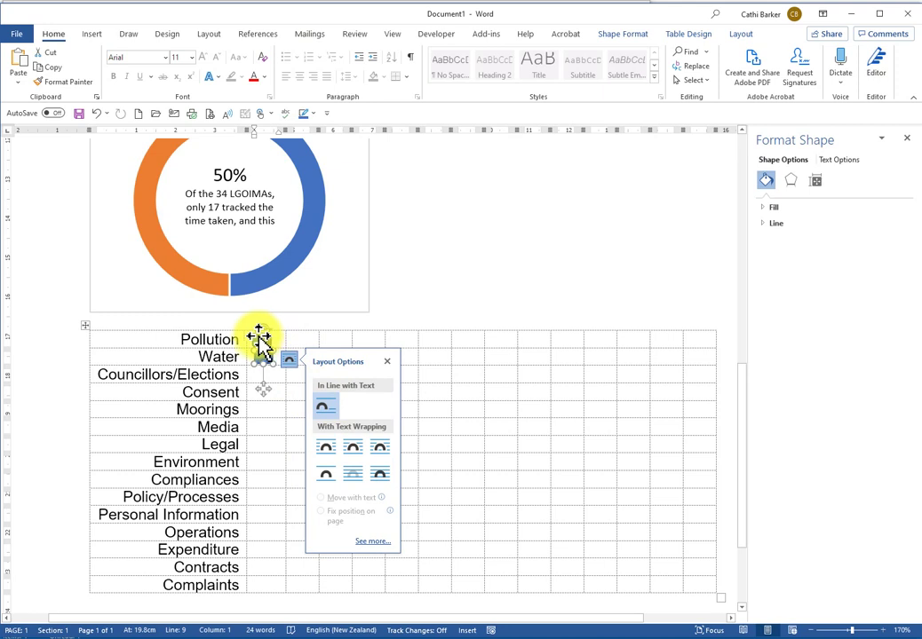
{"action": "left_click", "coordinate": [288, 343]}
{"action": "left_click", "coordinate": [323, 392]}
{"action": "left_click", "coordinate": [282, 381]}
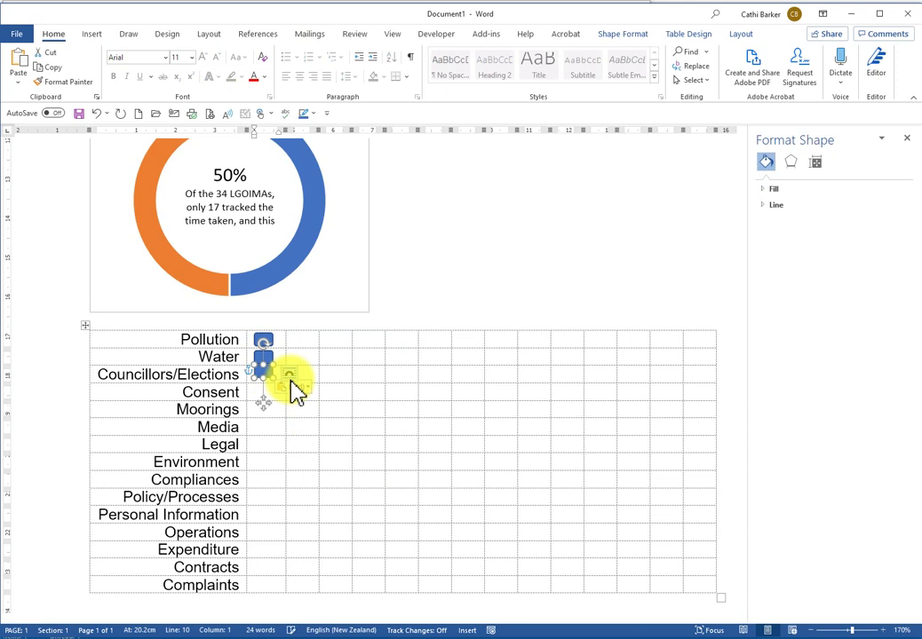
{"action": "left_click", "coordinate": [290, 375]}
{"action": "left_click", "coordinate": [321, 417]}
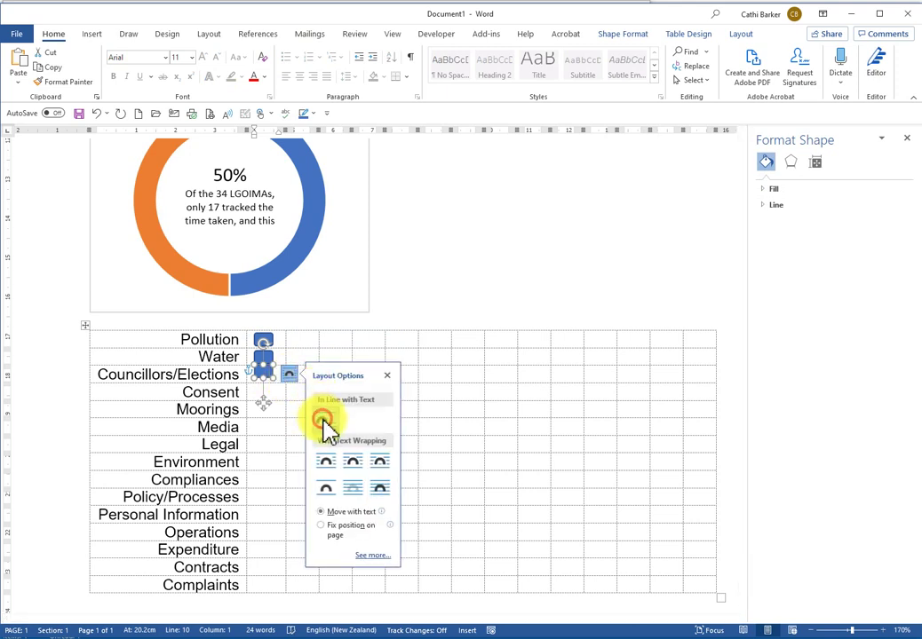
- Copy the marker and place the cursor in the cell beside Consent
{"action": "right_click", "coordinate": [266, 376]}
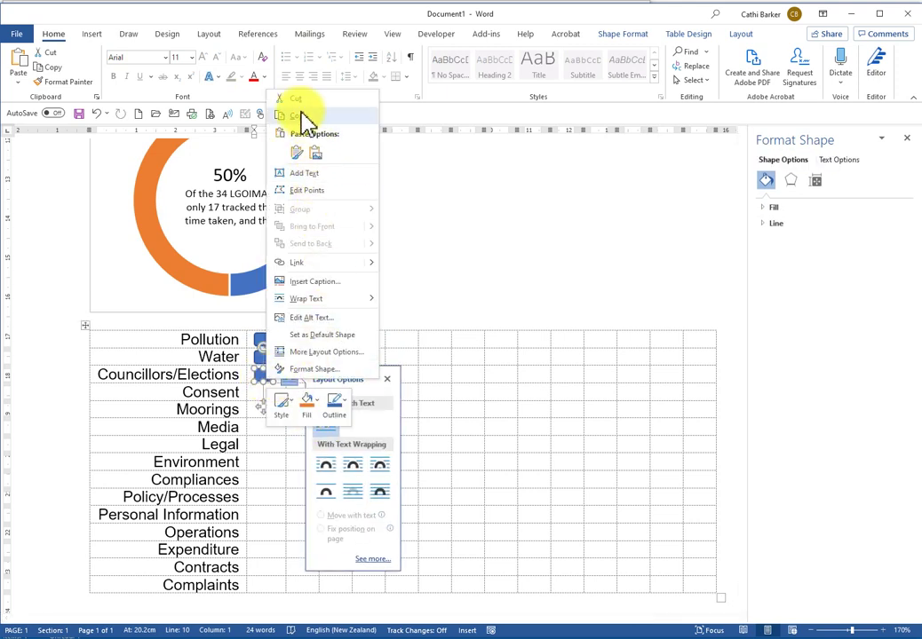
{"action": "left_click", "coordinate": [304, 118]}
{"action": "left_click", "coordinate": [257, 393]}
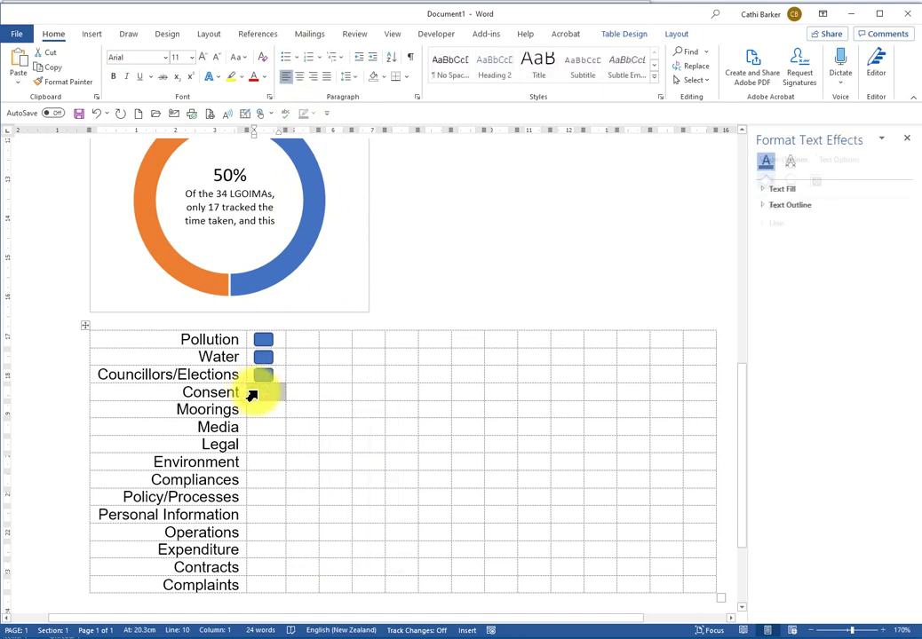
- Paste markers beside Consent, Moorings, Media and Legal
{"action": "right_click", "coordinate": [263, 392]}
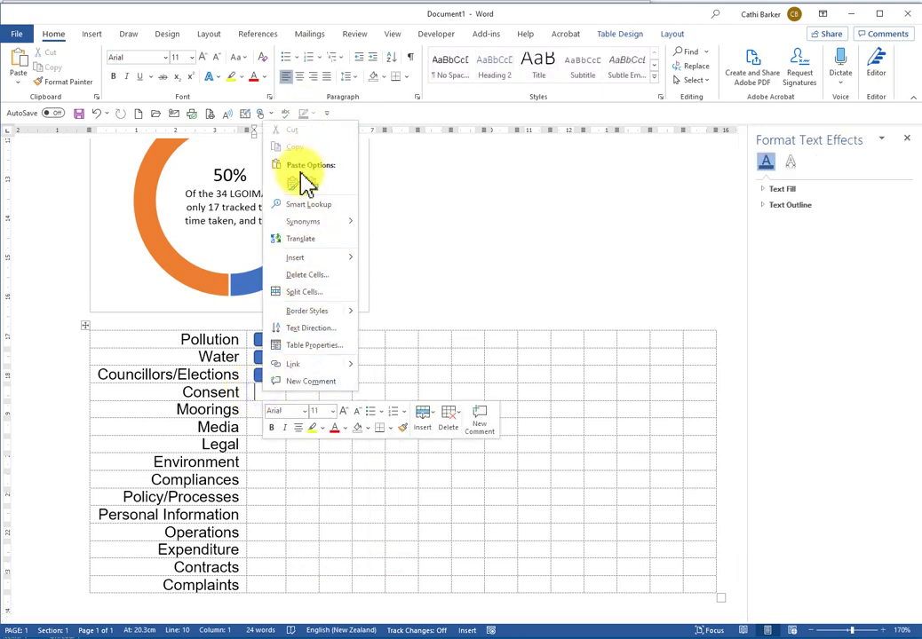
{"action": "left_click", "coordinate": [292, 184]}
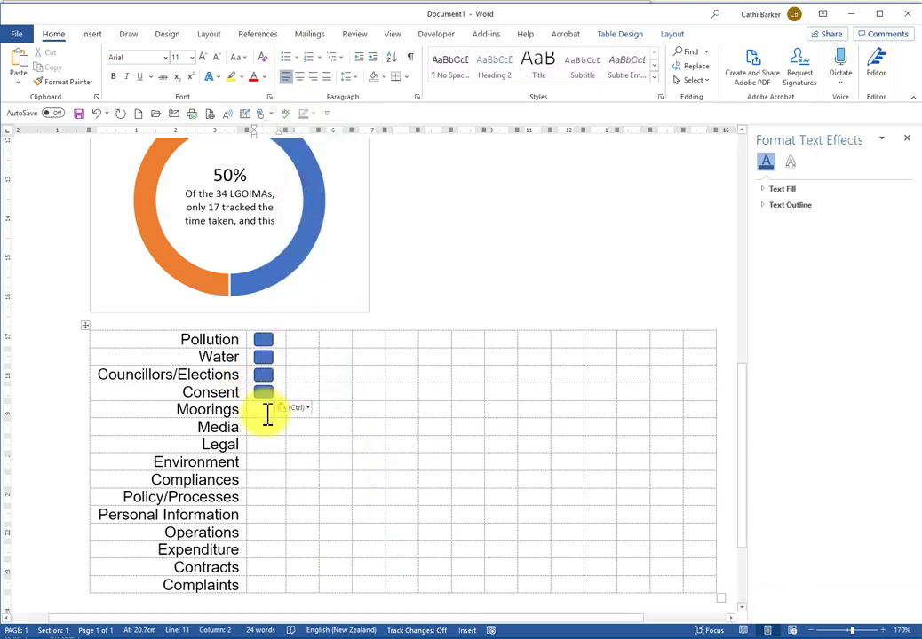
{"action": "right_click", "coordinate": [267, 412]}
{"action": "left_click", "coordinate": [307, 213]}
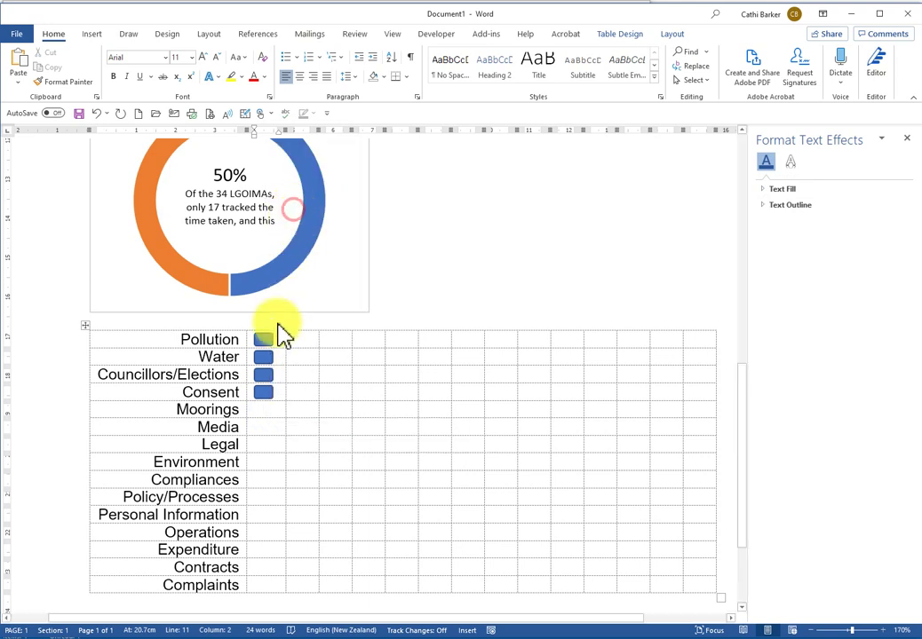
{"action": "right_click", "coordinate": [266, 428]}
{"action": "left_click", "coordinate": [294, 220]}
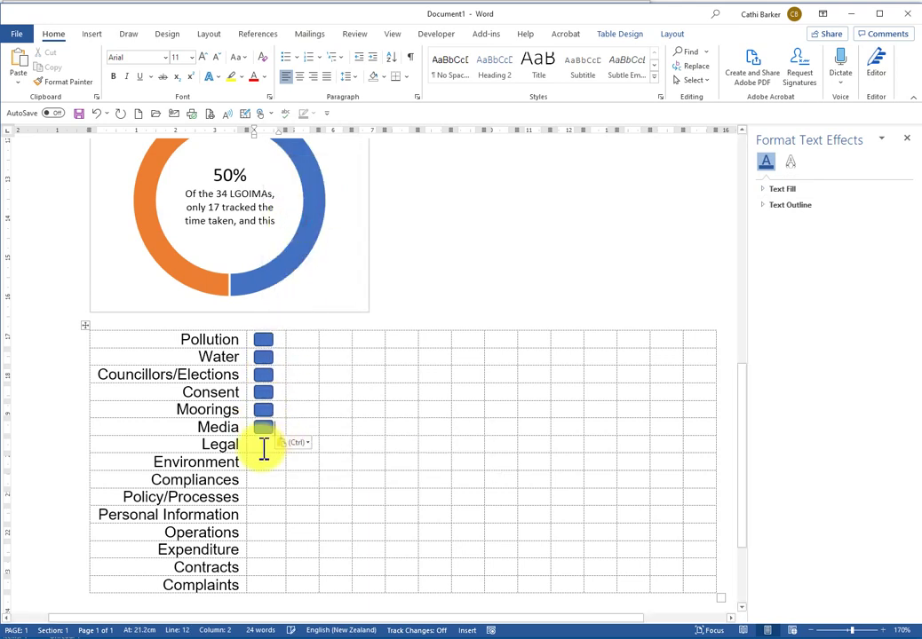
{"action": "right_click", "coordinate": [267, 446]}
{"action": "left_click", "coordinate": [294, 238]}
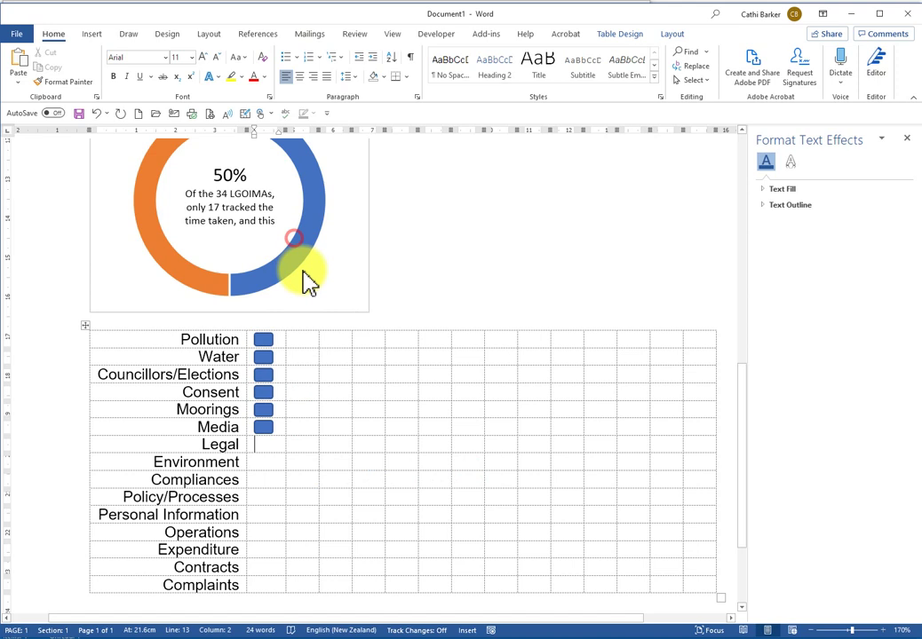
- Paste markers beside the remaining topics from Environment down to Complaints
{"action": "left_click", "coordinate": [267, 463]}
{"action": "key", "text": "ctrl+v"}
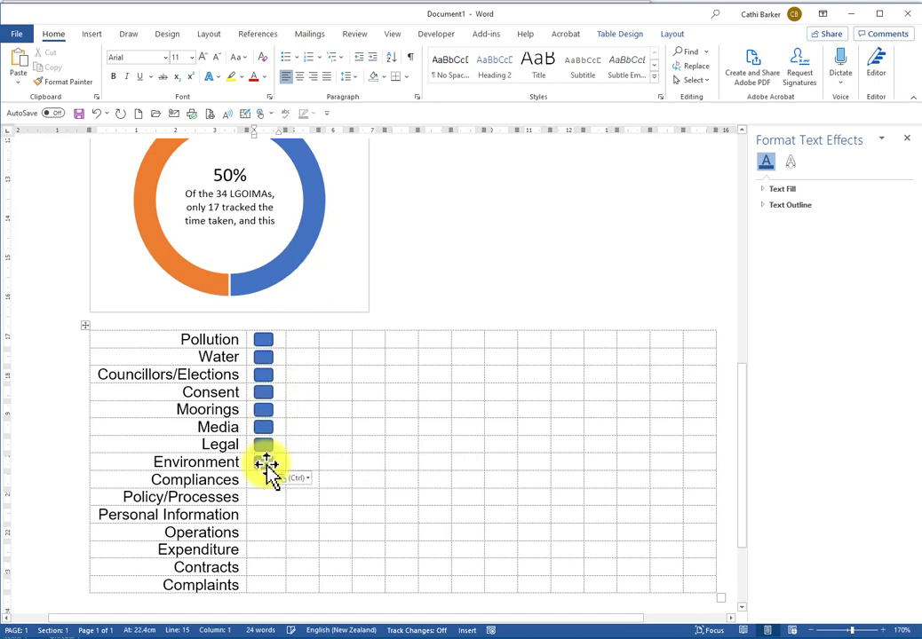
{"action": "key", "text": "ctrl+v"}
{"action": "key", "text": "ctrl+v"}
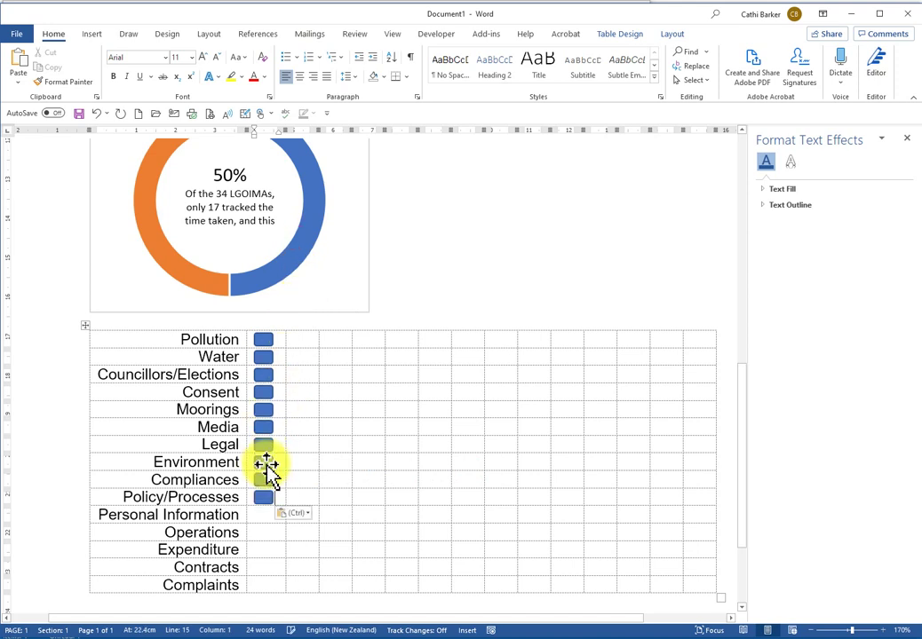
{"action": "key", "text": "ctrl+v"}
{"action": "key", "text": "ctrl+v"}
{"action": "key", "text": "Down"}
{"action": "key", "text": "ctrl+v"}
{"action": "key", "text": "Down"}
{"action": "key", "text": "ctrl+v"}
{"action": "key", "text": "Down"}
{"action": "key", "text": "ctrl+v"}
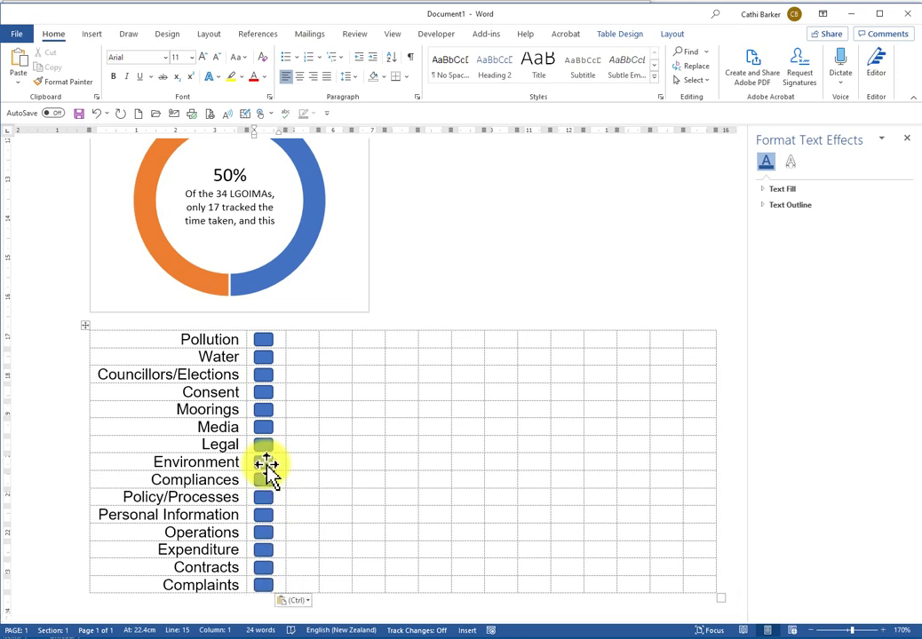
{"action": "left_click", "coordinate": [305, 341]}
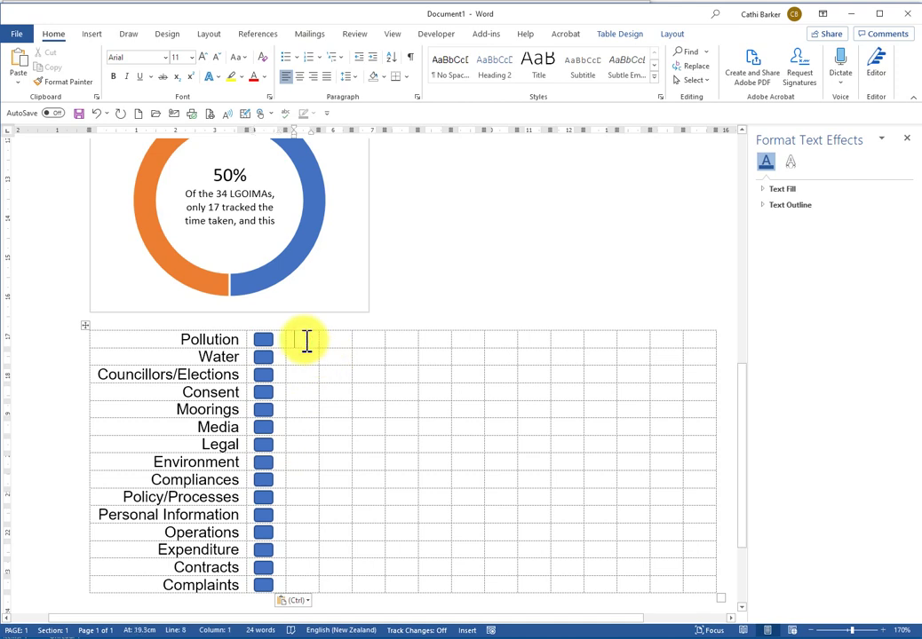
- Extend the Pollution row to seven markers
{"action": "key", "text": "ctrl+v"}
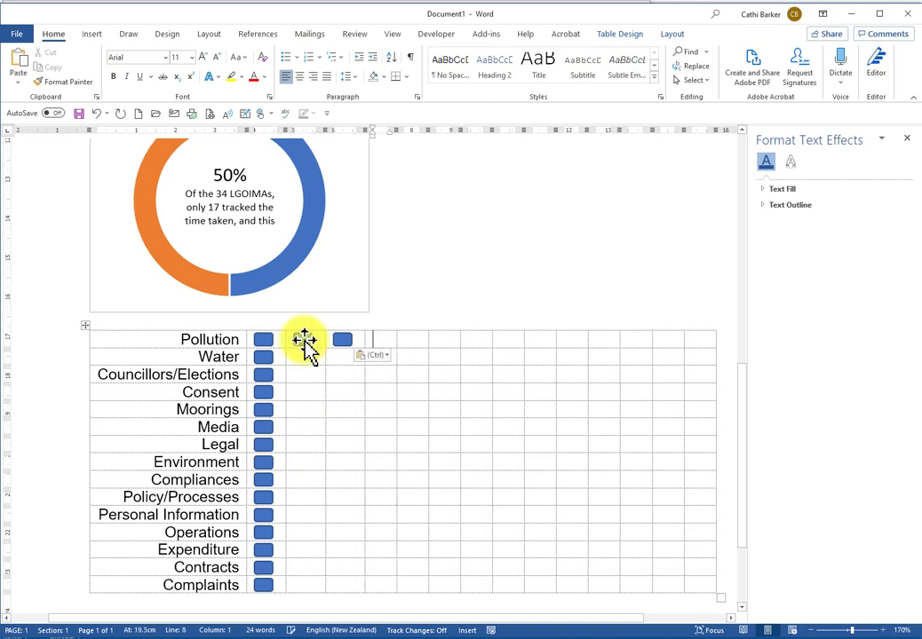
{"action": "key", "text": "ctrl+v"}
{"action": "key", "text": "Right"}
{"action": "key", "text": "ctrl+v"}
{"action": "key", "text": "Right"}
{"action": "key", "text": "ctrl+v"}
{"action": "key", "text": "Right"}
{"action": "key", "text": "ctrl+v"}
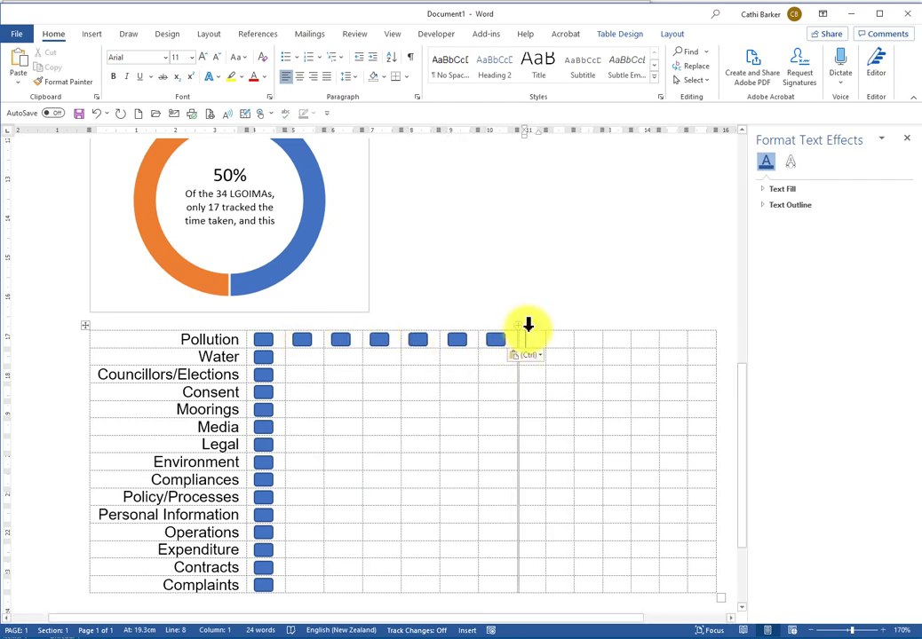
- Extend Water to five markers and Councillors/Elections and Consent to three each
{"action": "left_click", "coordinate": [308, 358]}
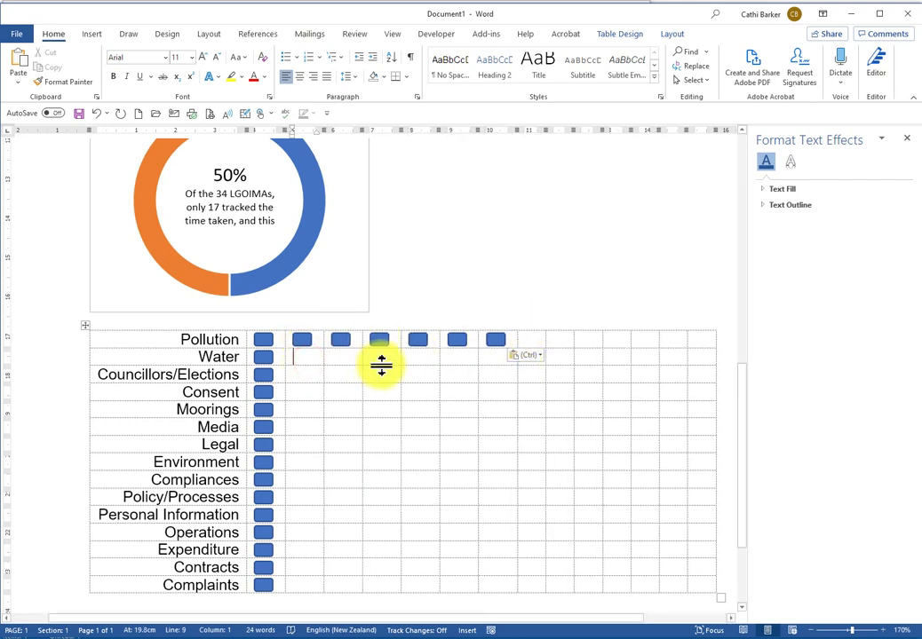
{"action": "key", "text": "ctrl+v"}
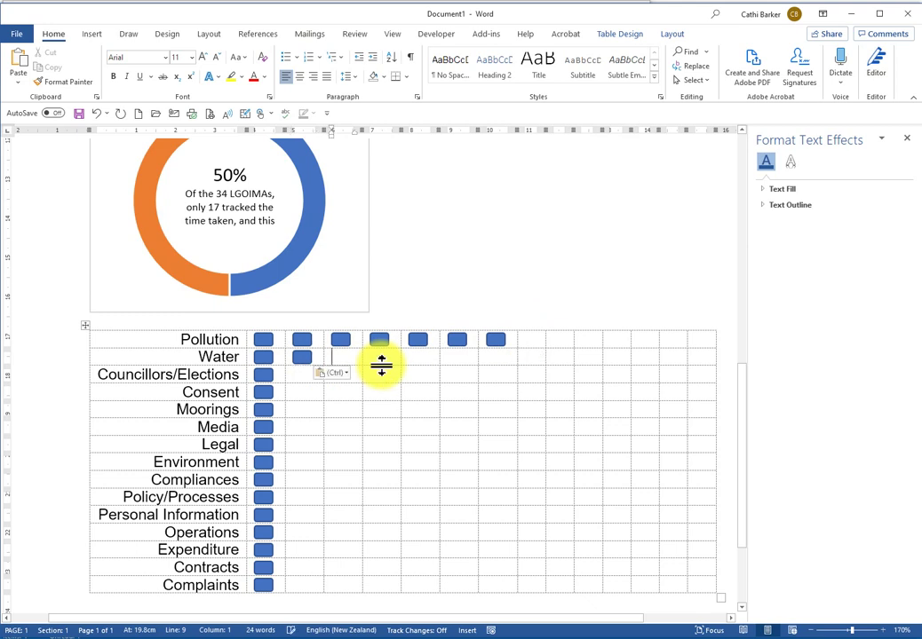
{"action": "key", "text": "ctrl+v"}
{"action": "key", "text": "ctrl+v"}
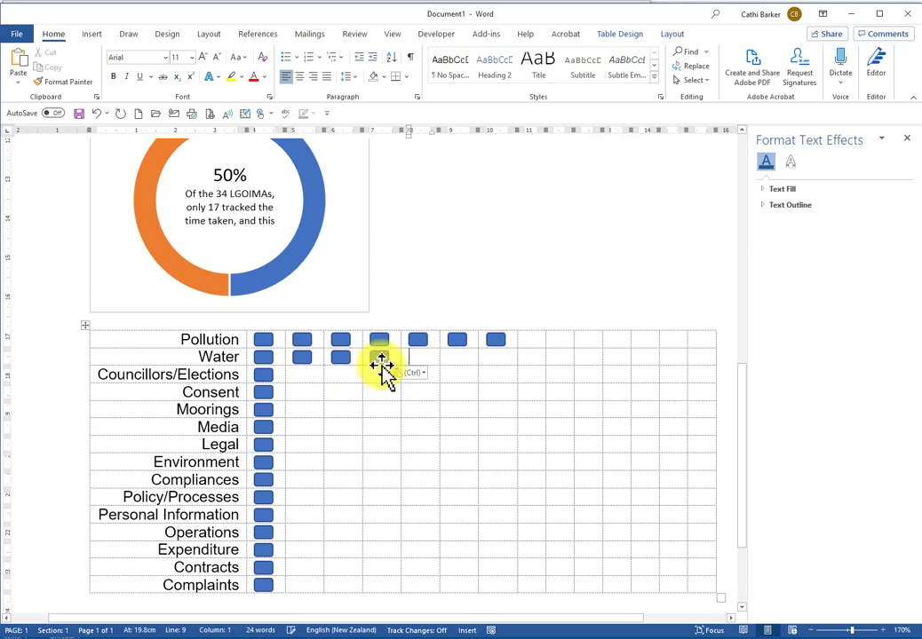
{"action": "key", "text": "ctrl+v"}
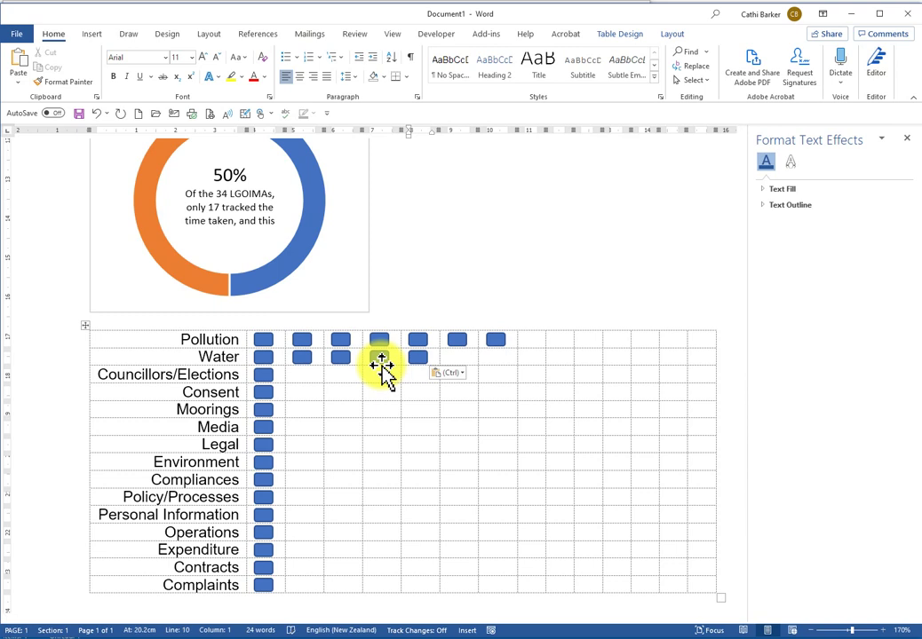
{"action": "key", "text": "Left"}
{"action": "key", "text": "Left"}
{"action": "key", "text": "Left"}
{"action": "key", "text": "ctrl+v"}
{"action": "key", "text": "ctrl+v"}
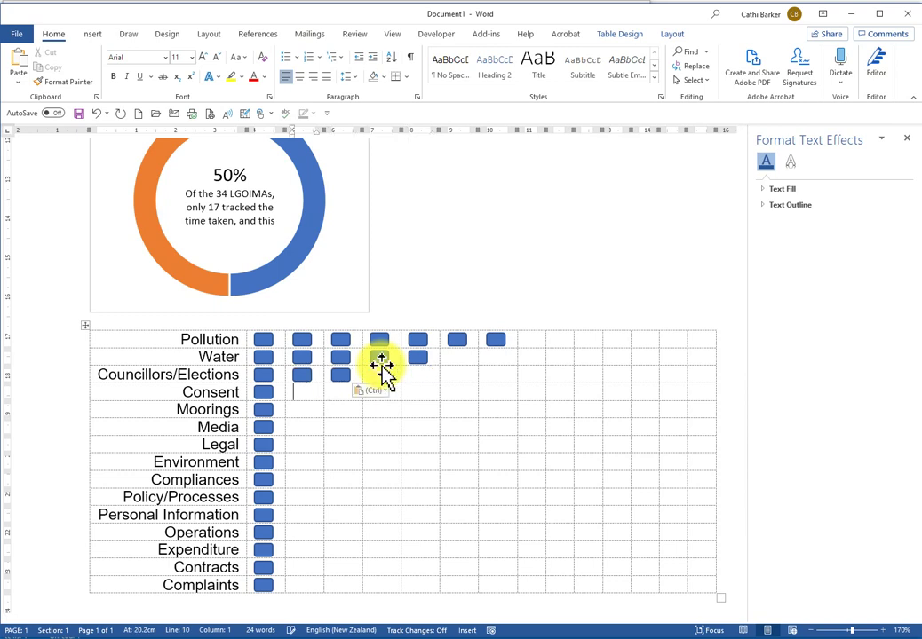
{"action": "key", "text": "Down"}
{"action": "key", "text": "Left"}
{"action": "key", "text": "ctrl+v"}
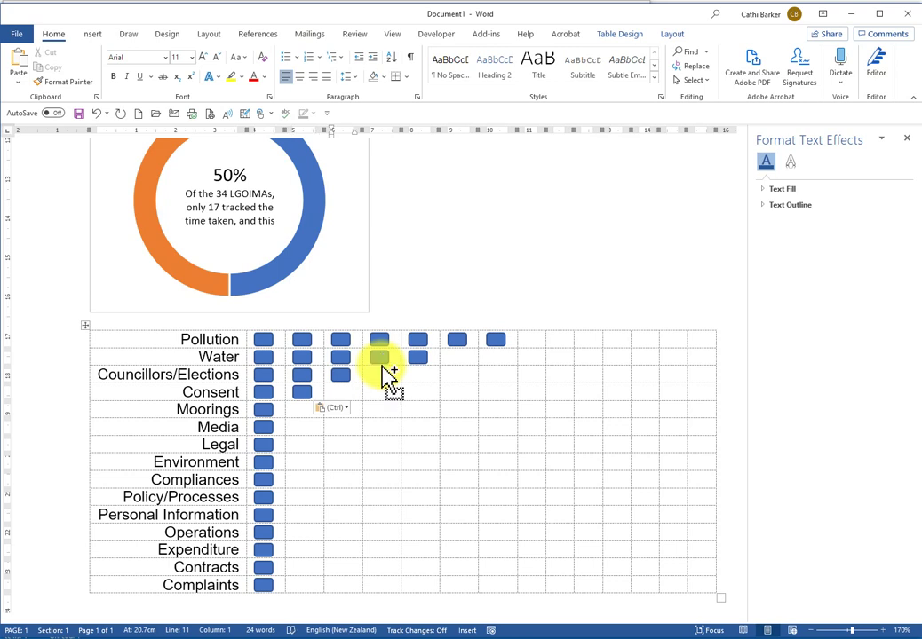
{"action": "key", "text": "Right"}
{"action": "key", "text": "ctrl+v"}
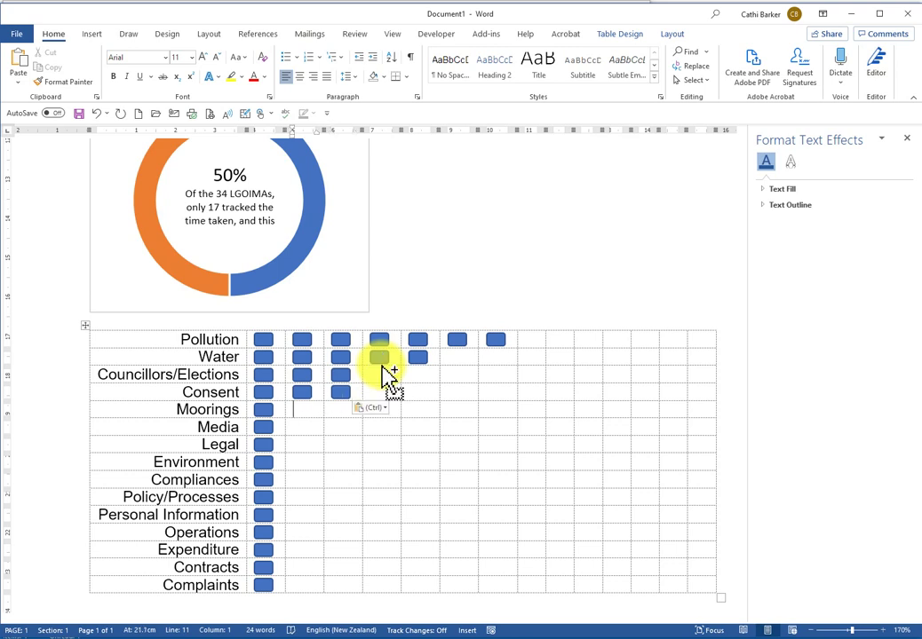
- Add a second marker to Moorings, Media, Legal, Environment, Compliances and Policy/Processes
{"action": "key", "text": "Down"}
{"action": "key", "text": "Left"}
{"action": "key", "text": "ctrl+v"}
{"action": "key", "text": "Down"}
{"action": "key", "text": "ctrl+v"}
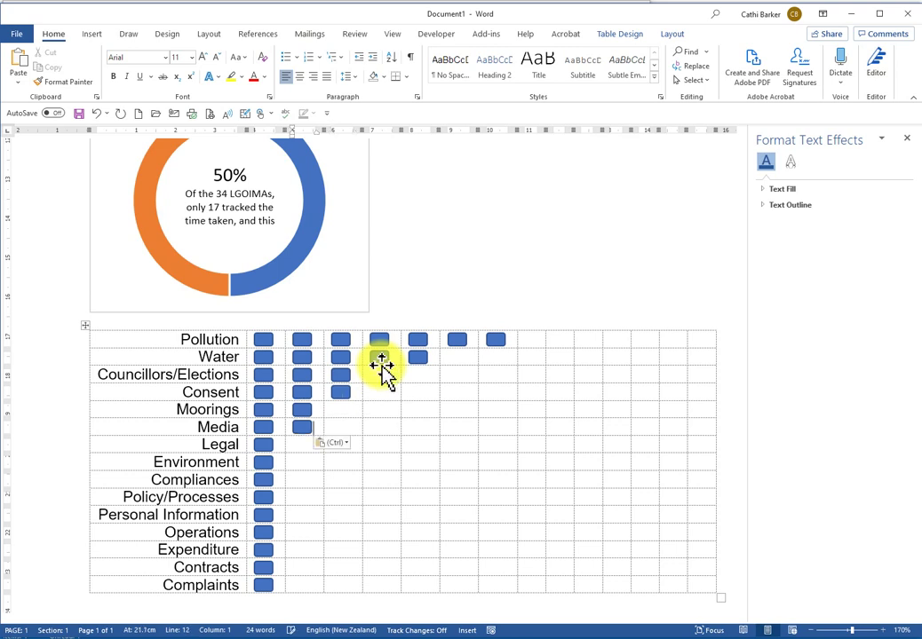
{"action": "key", "text": "ctrl+v"}
{"action": "key", "text": "Down"}
{"action": "key", "text": "ctrl+v"}
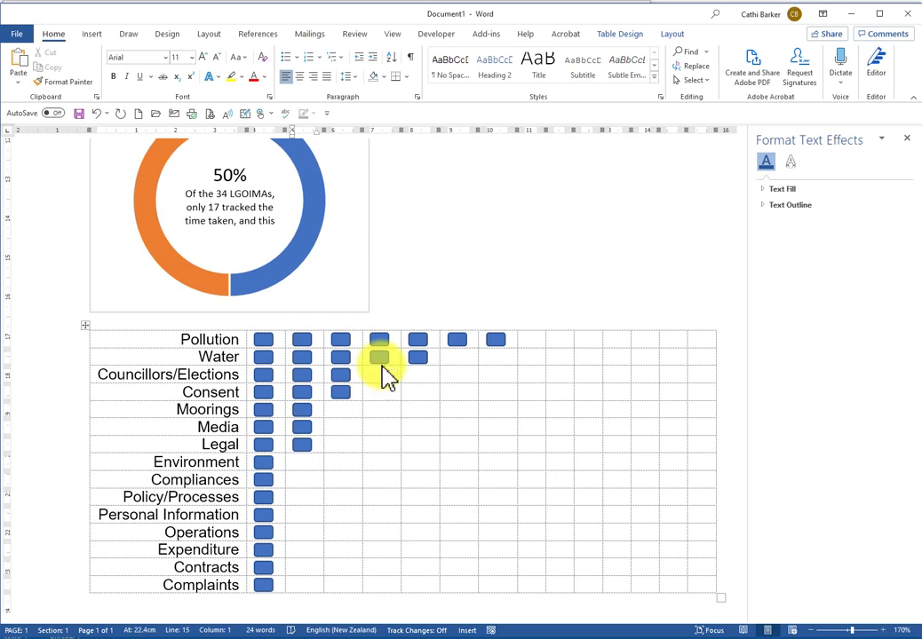
{"action": "key", "text": "Down"}
{"action": "key", "text": "ctrl+v"}
{"action": "key", "text": "Down"}
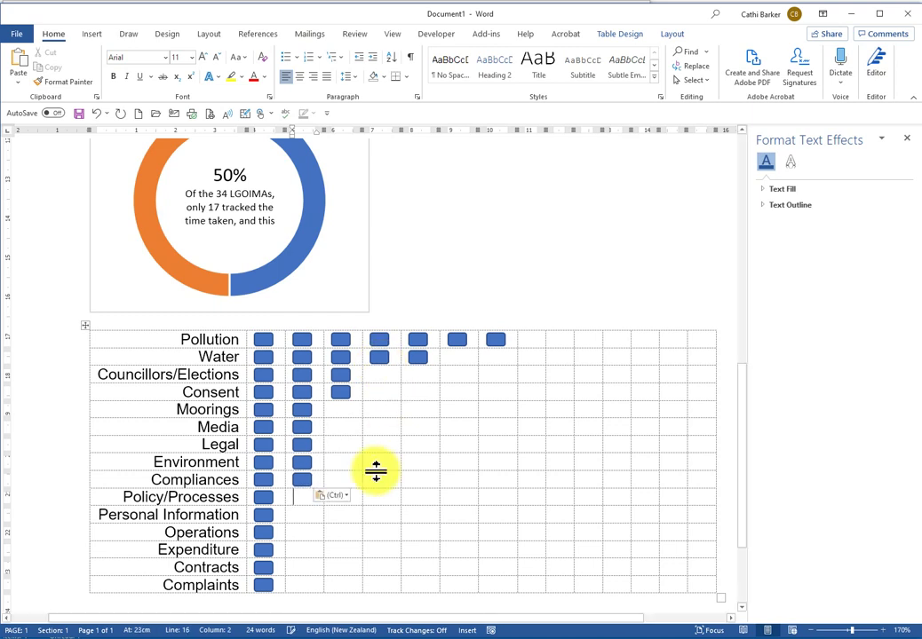
{"action": "key", "text": "ctrl+v"}
{"action": "left_click", "coordinate": [302, 499]}
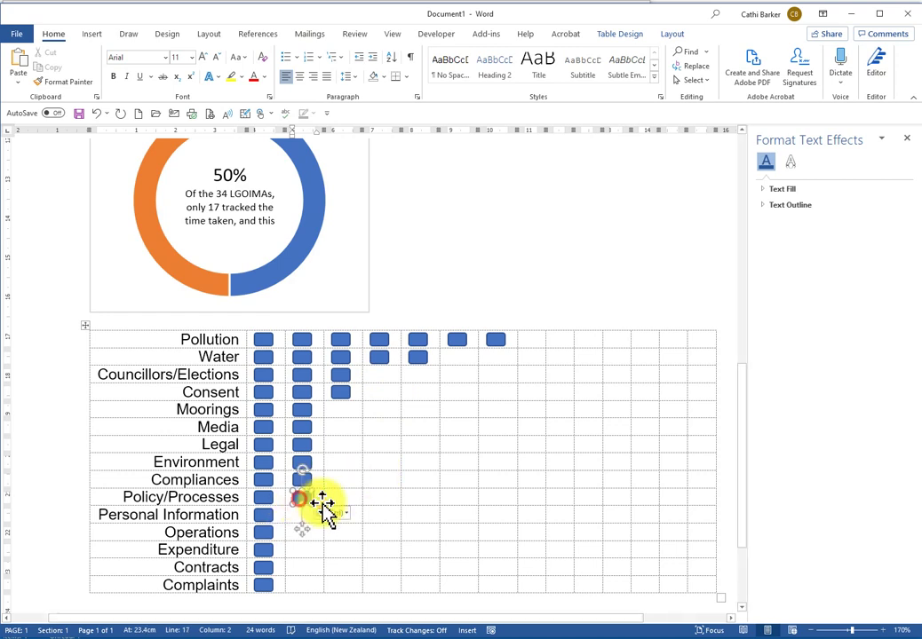
- Restyle the second Policy/Processes marker as a white, outline-only shape
{"action": "left_click", "coordinate": [622, 35]}
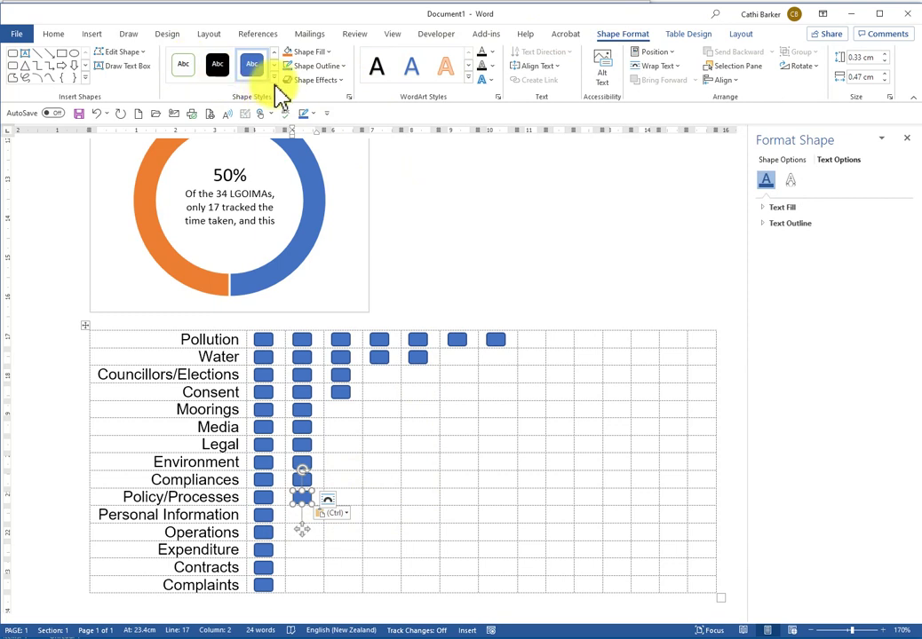
{"action": "left_click", "coordinate": [274, 80]}
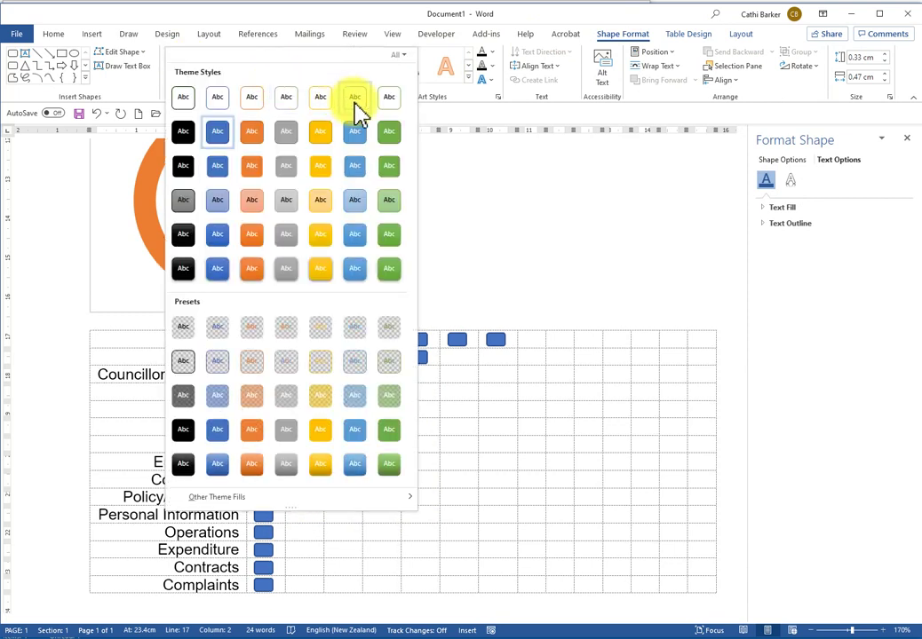
{"action": "left_click", "coordinate": [218, 95]}
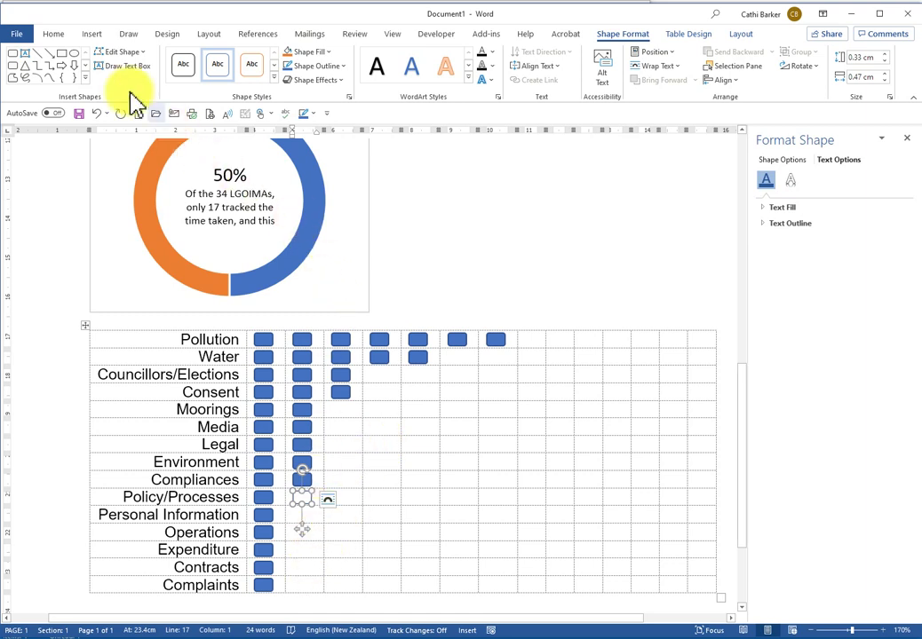
- Copy the hollow marker and bring up paste options in the Personal Information cell
{"action": "right_click", "coordinate": [304, 500]}
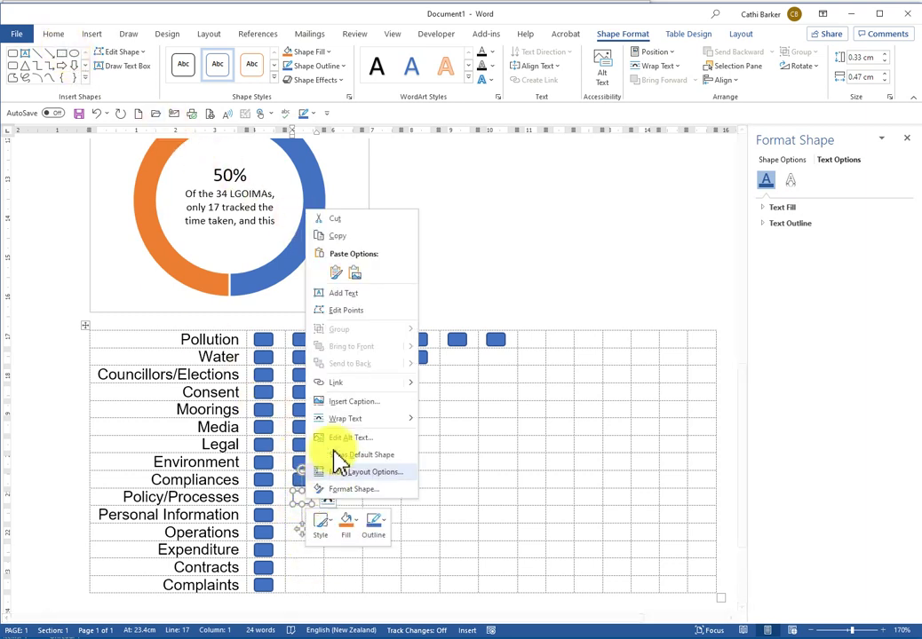
{"action": "left_click", "coordinate": [334, 235]}
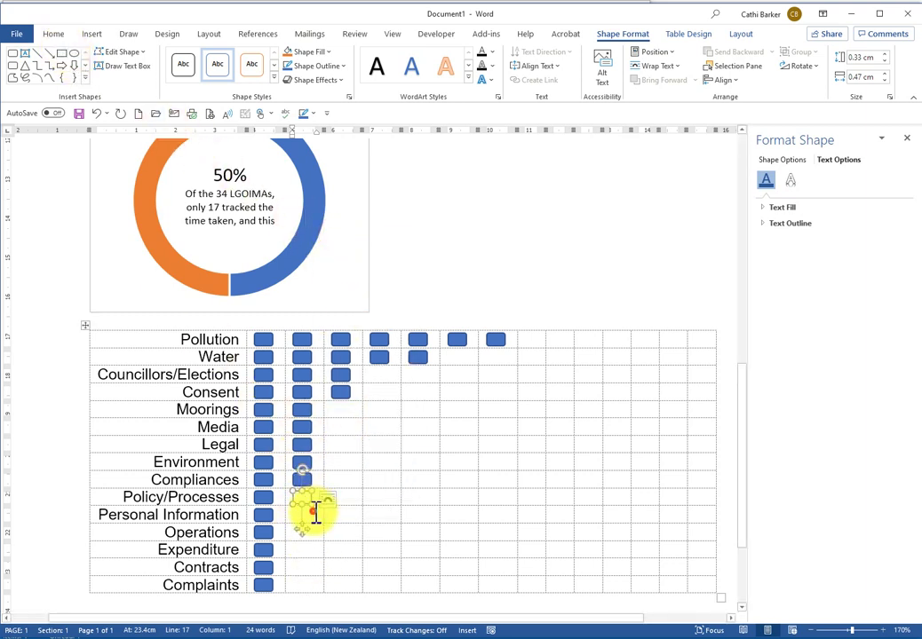
{"action": "left_click", "coordinate": [311, 514]}
{"action": "right_click", "coordinate": [312, 516]}
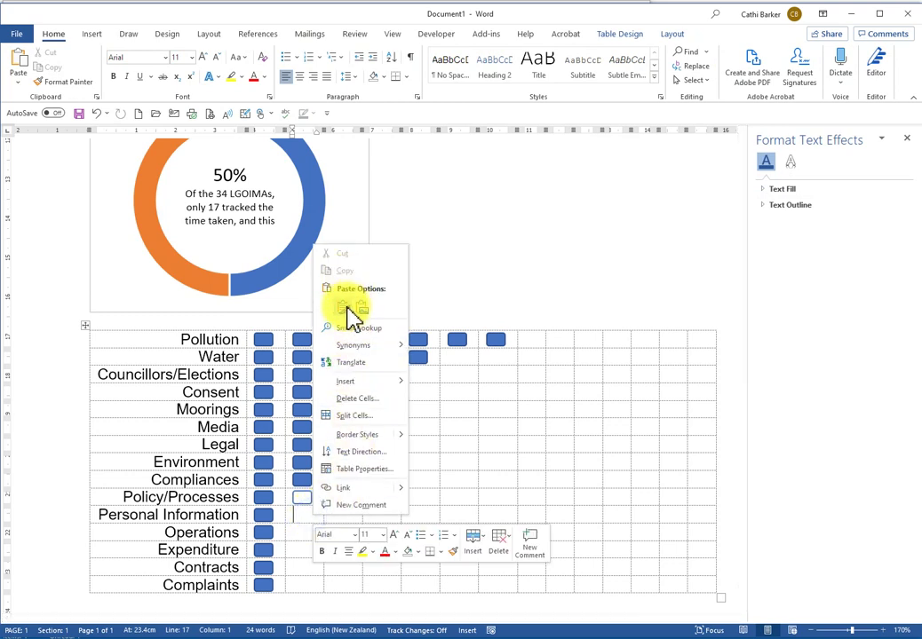
- Paste hollow markers down the empty cells of the second and third marker columns
{"action": "left_click", "coordinate": [345, 307]}
{"action": "key", "text": "ctrl+v"}
{"action": "key", "text": "Down"}
{"action": "key", "text": "ctrl+v"}
{"action": "key", "text": "ctrl+v"}
{"action": "key", "text": "Down"}
{"action": "key", "text": "ctrl+v"}
{"action": "left_click", "coordinate": [340, 411]}
{"action": "key", "text": "ctrl+v"}
{"action": "key", "text": "ctrl+v"}
{"action": "key", "text": "Down"}
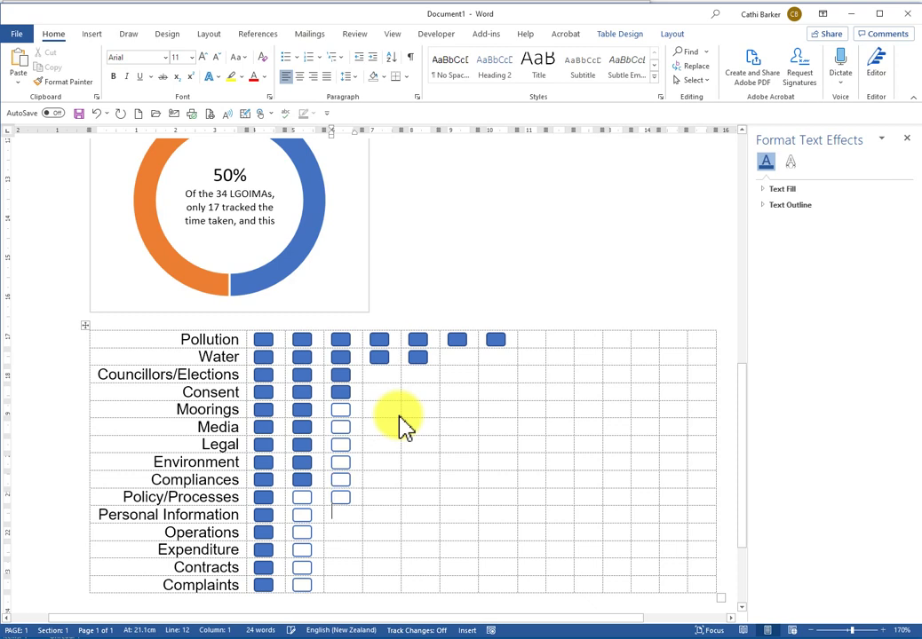
{"action": "key", "text": "ctrl+v"}
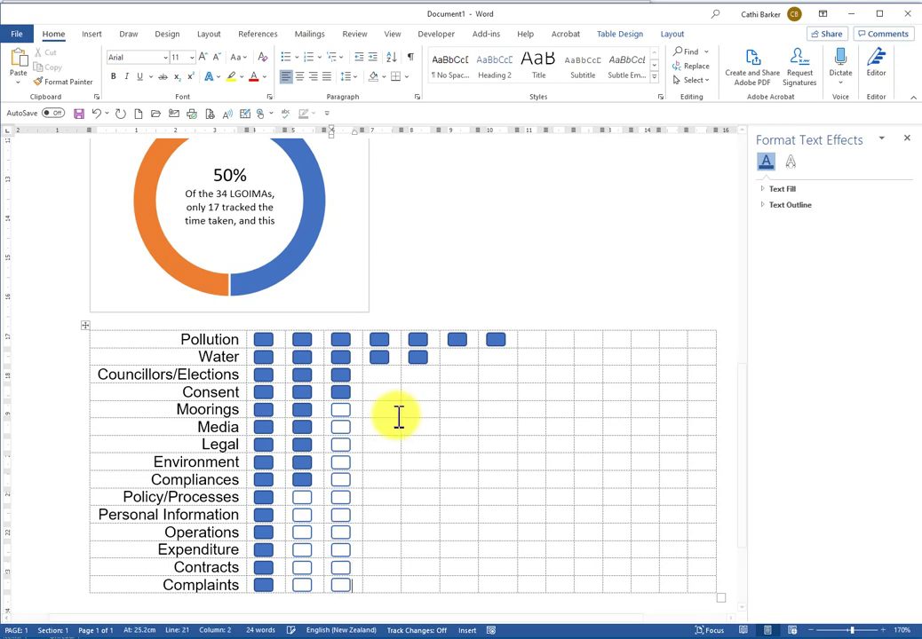
- Fill the fourth and fifth columns with hollow markers, dragging stray markers back into the grid
{"action": "left_click", "coordinate": [382, 376]}
{"action": "key", "text": "ctrl+v"}
{"action": "key", "text": "Down"}
{"action": "key", "text": "ctrl+v"}
{"action": "key", "text": "Down"}
{"action": "key", "text": "ctrl+v"}
{"action": "key", "text": "Down"}
{"action": "key", "text": "ctrl+v"}
{"action": "key", "text": "Down"}
{"action": "key", "text": "ctrl+v"}
{"action": "key", "text": "Down"}
{"action": "key", "text": "ctrl+v"}
{"action": "key", "text": "Down"}
{"action": "key", "text": "ctrl+v"}
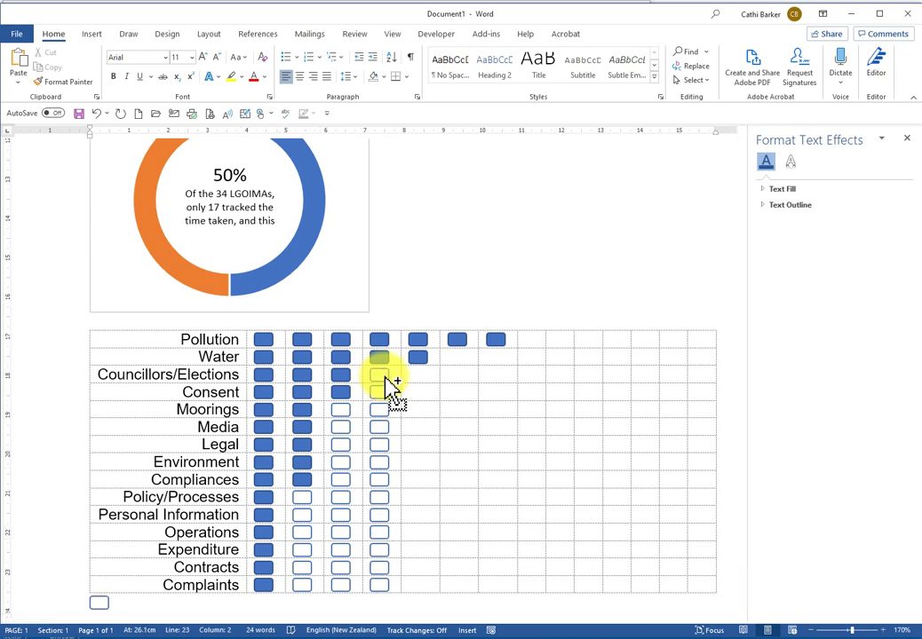
{"action": "left_click_drag", "start_coordinate": [382, 376], "coordinate": [391, 401]}
{"action": "left_click", "coordinate": [427, 377]}
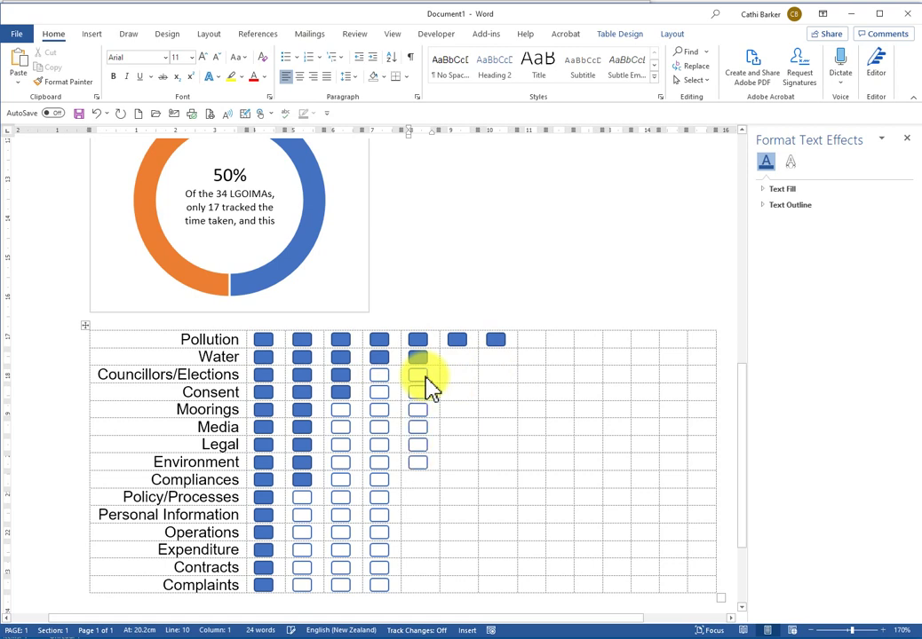
{"action": "key", "text": "ctrl+v"}
{"action": "key", "text": "Down"}
{"action": "key", "text": "ctrl+v"}
{"action": "key", "text": "Down"}
{"action": "key", "text": "ctrl+v"}
{"action": "left_click_drag", "start_coordinate": [421, 377], "coordinate": [428, 391]}
- Fill the sixth and seventh columns with hollow markers and select the unused columns beyond them
{"action": "left_click", "coordinate": [475, 357]}
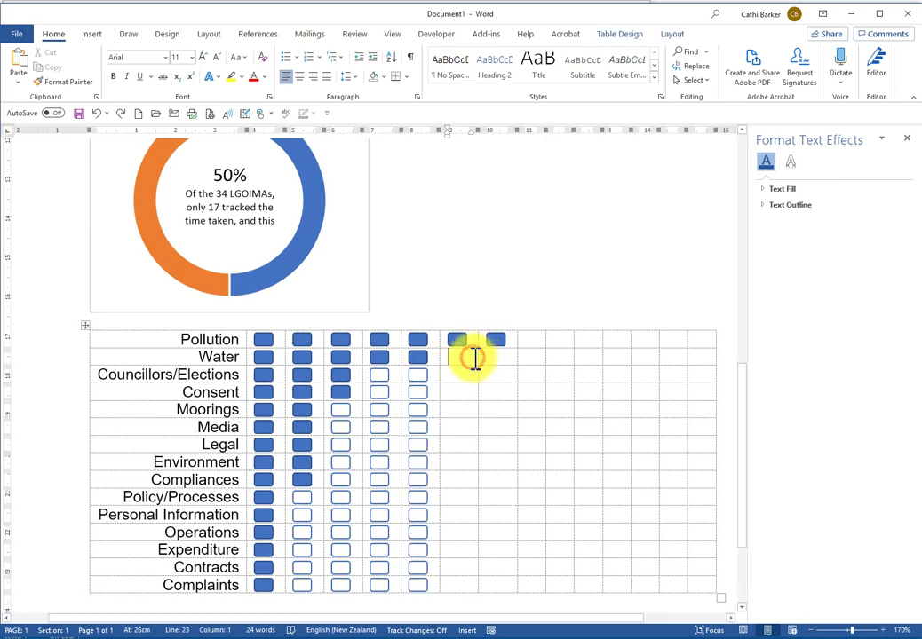
{"action": "key", "text": "Down"}
{"action": "key", "text": "ctrl+v"}
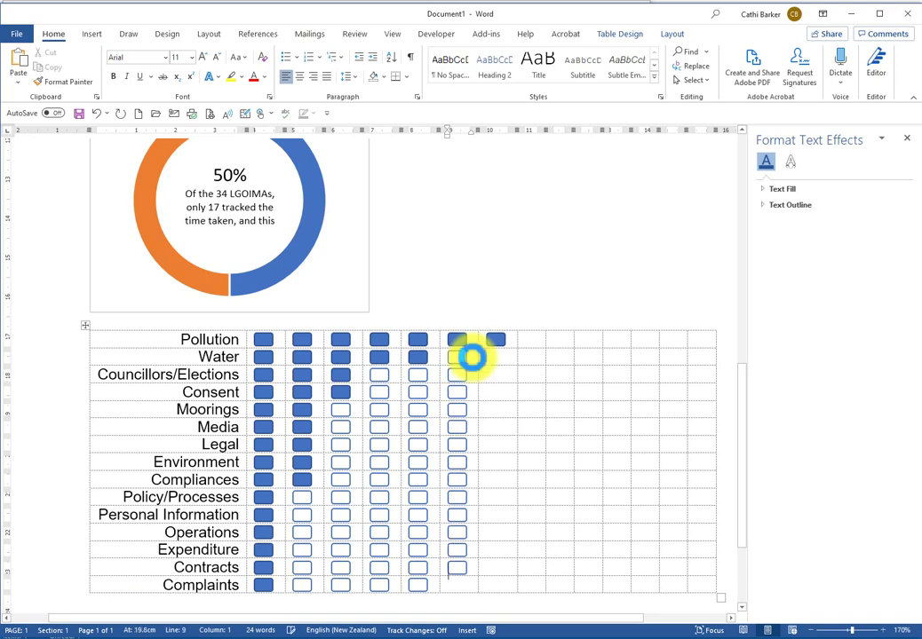
{"action": "key", "text": "Down"}
{"action": "key", "text": "ctrl+v"}
{"action": "key", "text": "Down"}
{"action": "key", "text": "ctrl+v"}
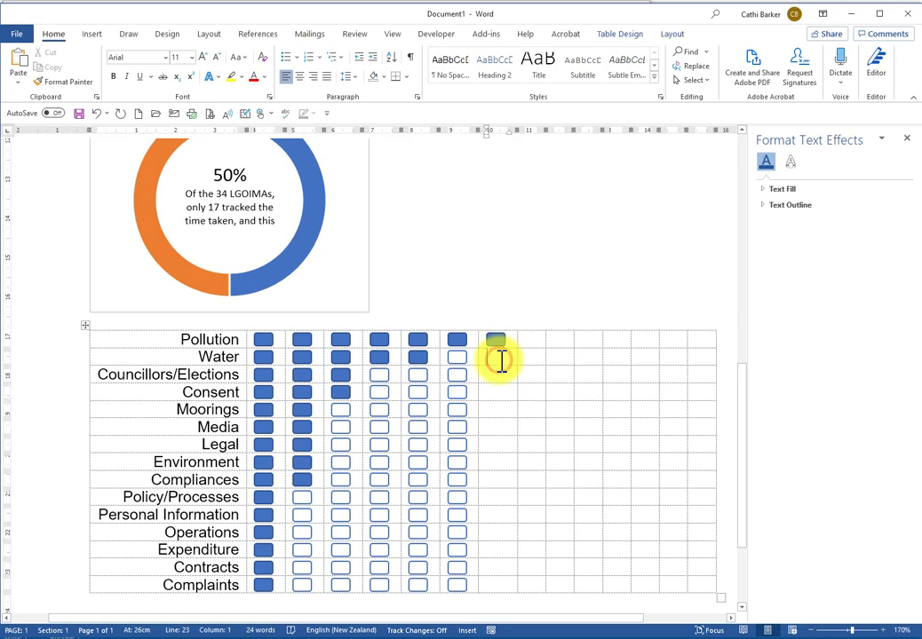
{"action": "key", "text": "ctrl+v"}
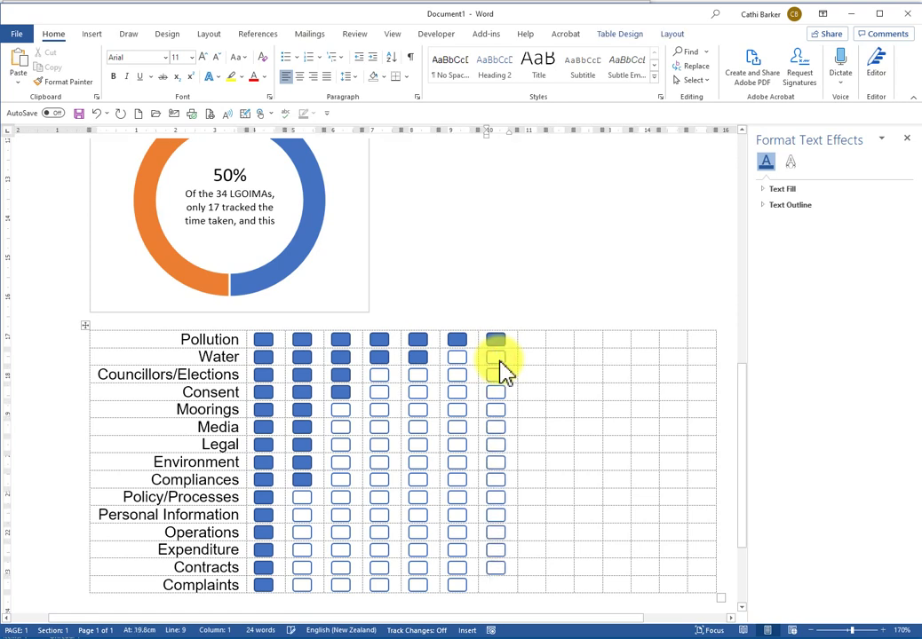
{"action": "key", "text": "ctrl+End"}
{"action": "key", "text": "ctrl+v"}
{"action": "key", "text": "ctrl+v"}
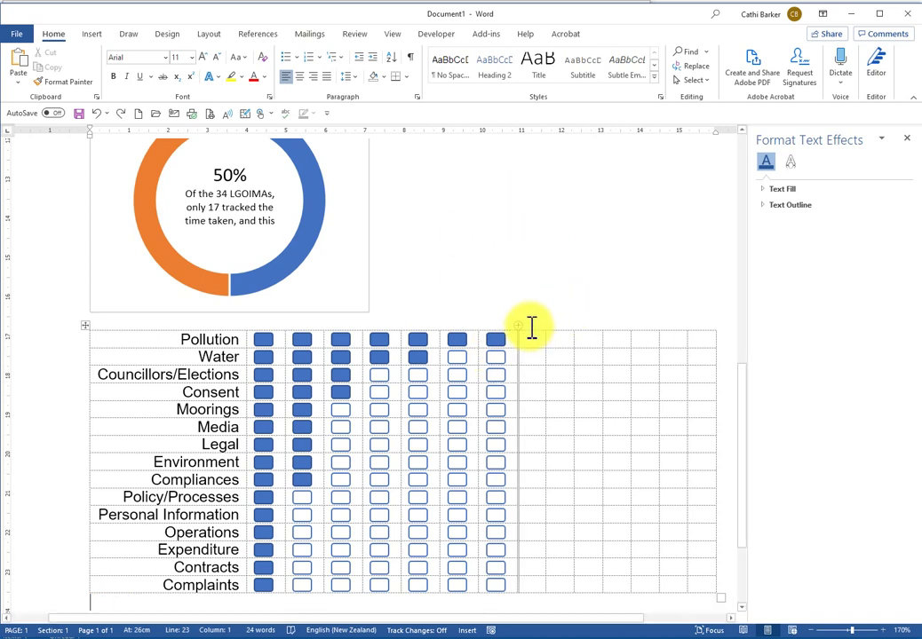
{"action": "left_click_drag", "start_coordinate": [529, 327], "coordinate": [702, 350]}
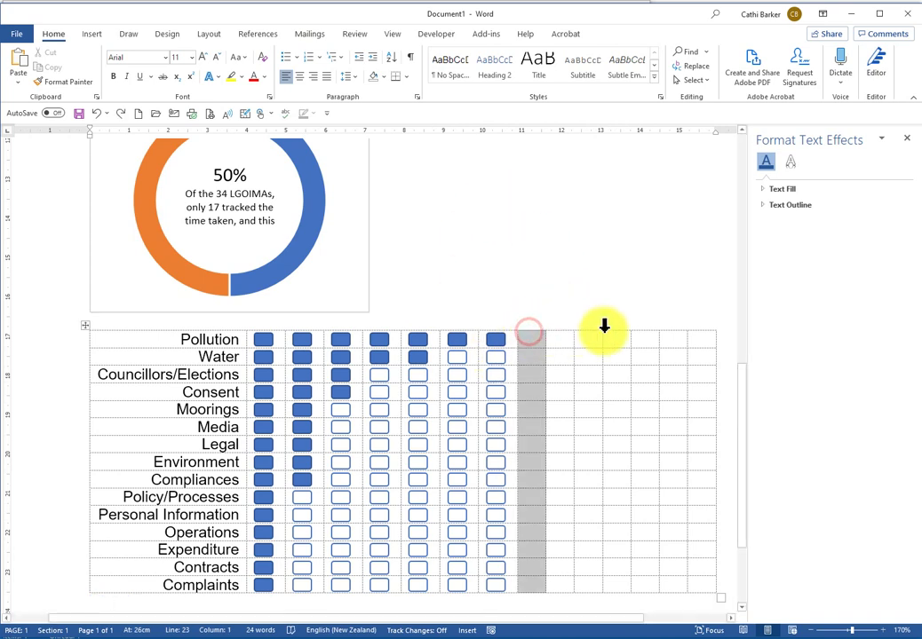
- Delete the empty columns right of the markers and set the marker columns to 0.91 cm wide
{"action": "right_click", "coordinate": [697, 343]}
{"action": "left_click", "coordinate": [721, 349]}
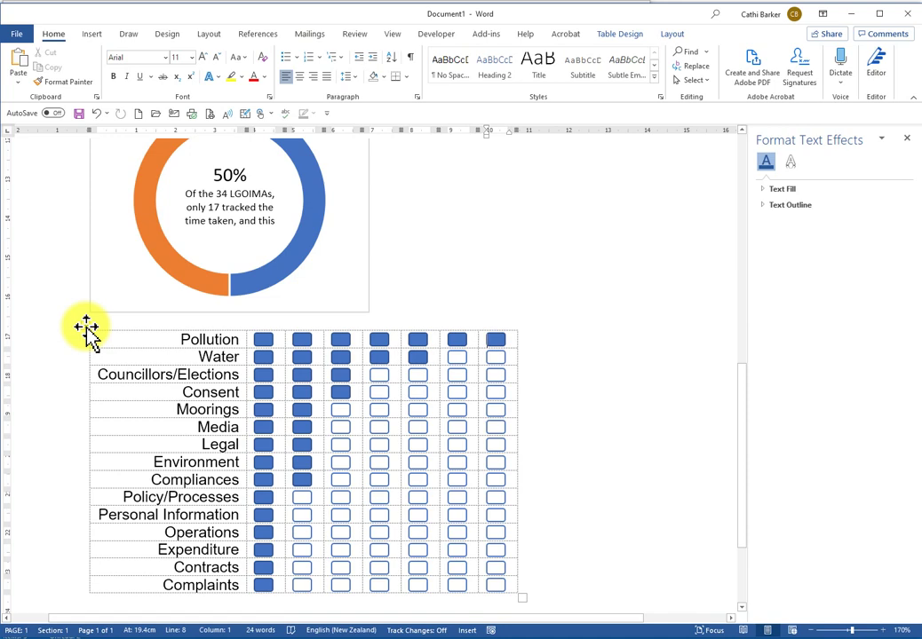
{"action": "left_click", "coordinate": [672, 33]}
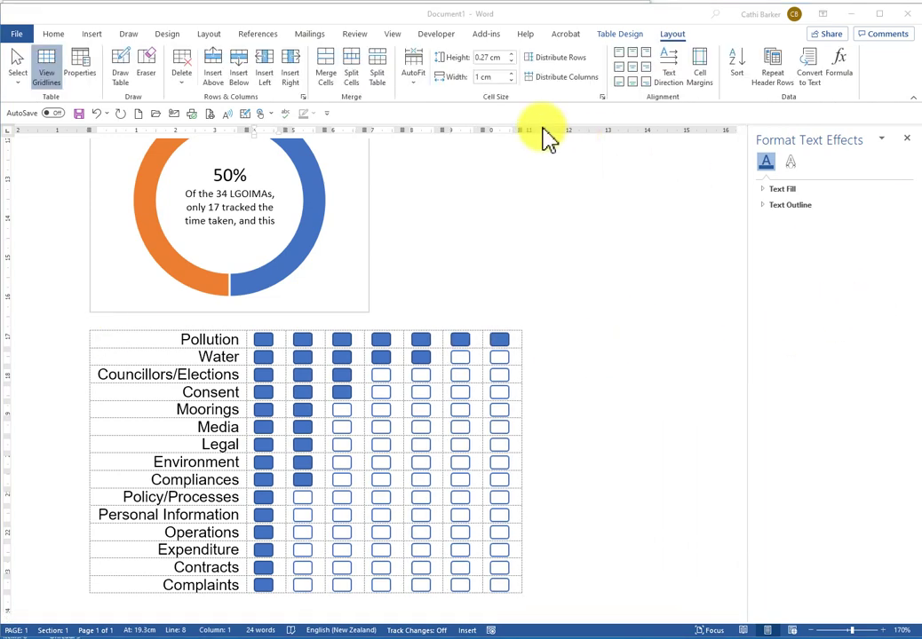
{"action": "left_click", "coordinate": [267, 333]}
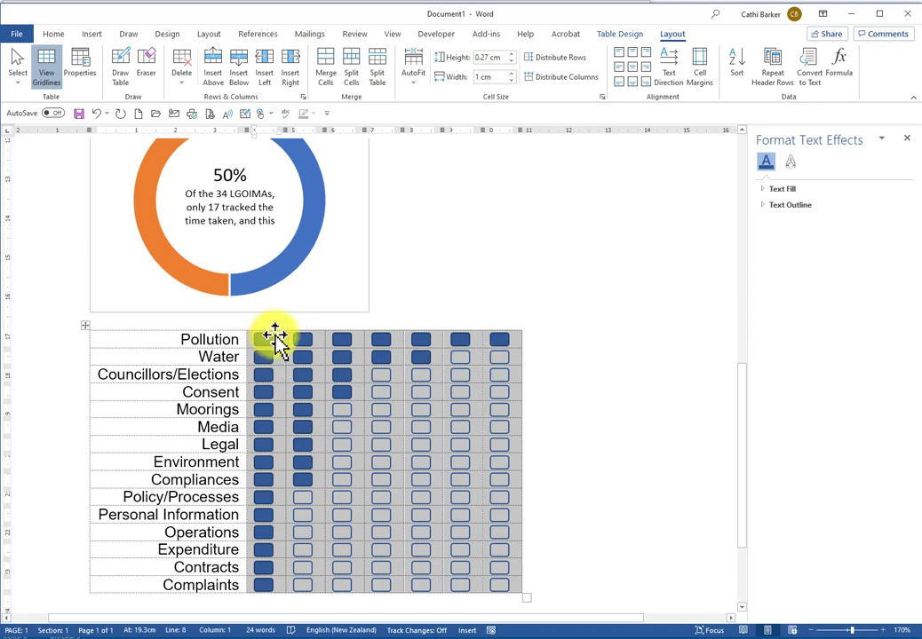
{"action": "left_click", "coordinate": [512, 81]}
{"action": "left_click", "coordinate": [514, 82]}
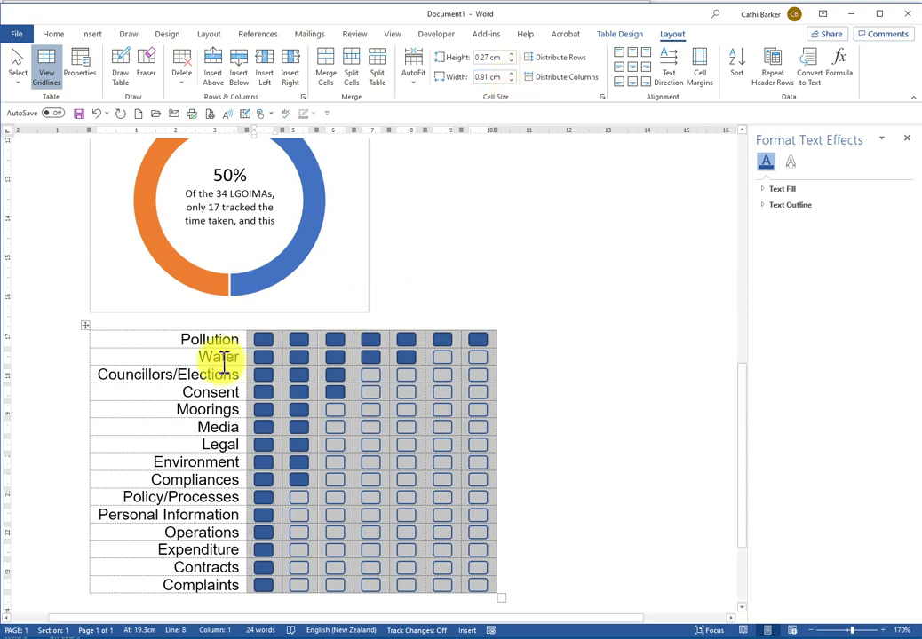
{"action": "left_click", "coordinate": [86, 327]}
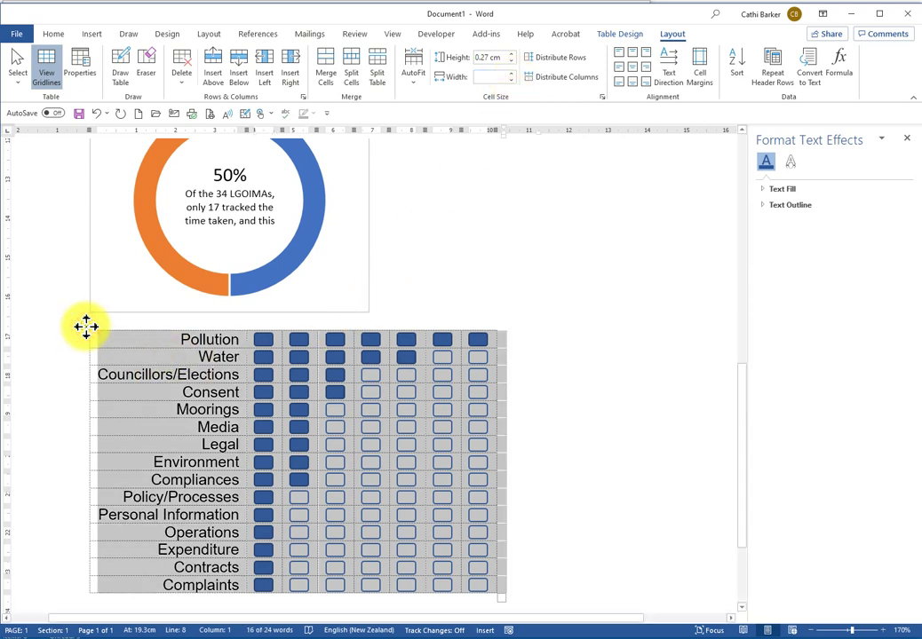
{"action": "left_click", "coordinate": [53, 34]}
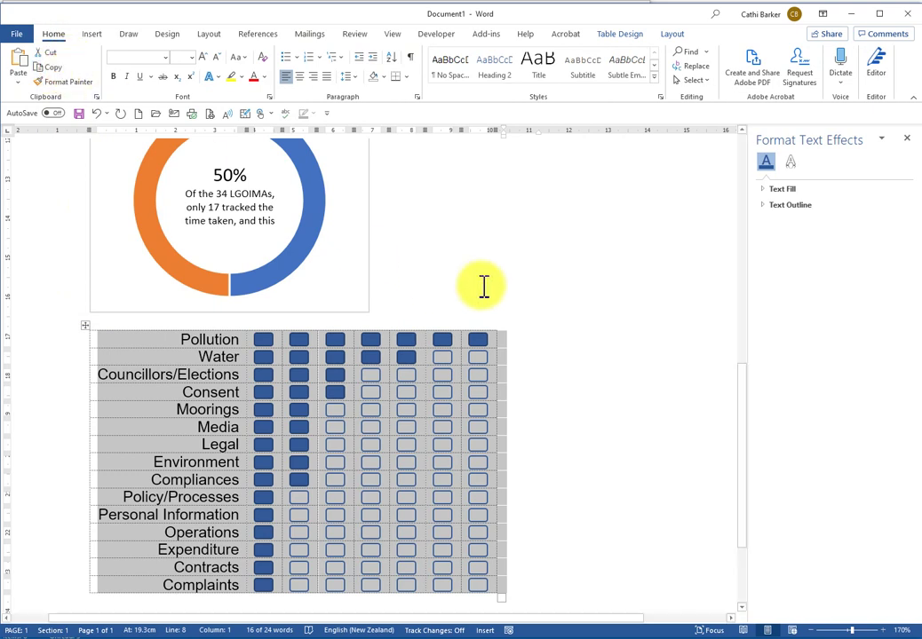
- Try Square text wrapping on the donut chart, then undo it
{"action": "scroll", "coordinate": [484, 286], "scroll_direction": "up", "scroll_amount": 3}
{"action": "left_click", "coordinate": [329, 349]}
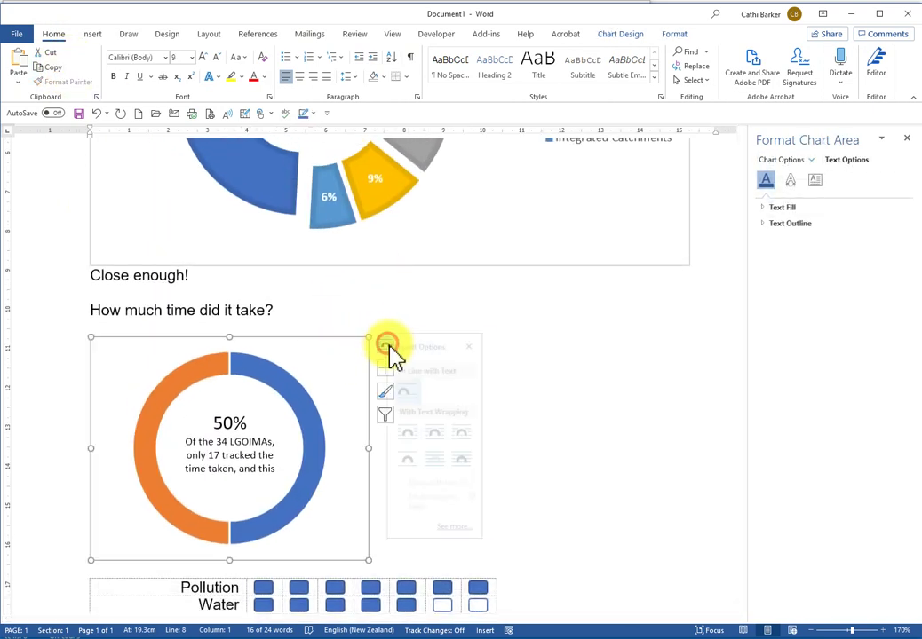
{"action": "left_click", "coordinate": [384, 345]}
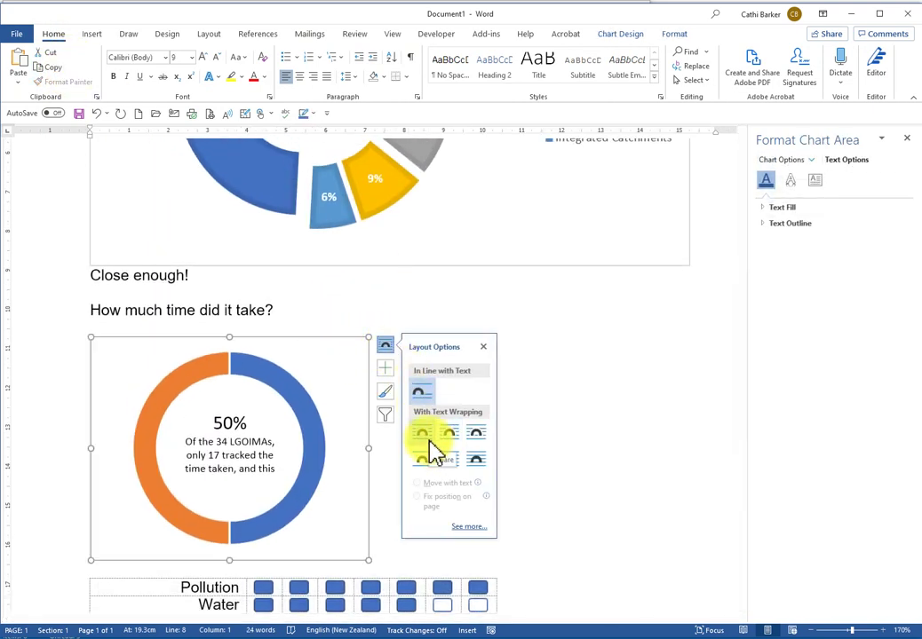
{"action": "left_click", "coordinate": [428, 439]}
{"action": "left_click", "coordinate": [549, 352]}
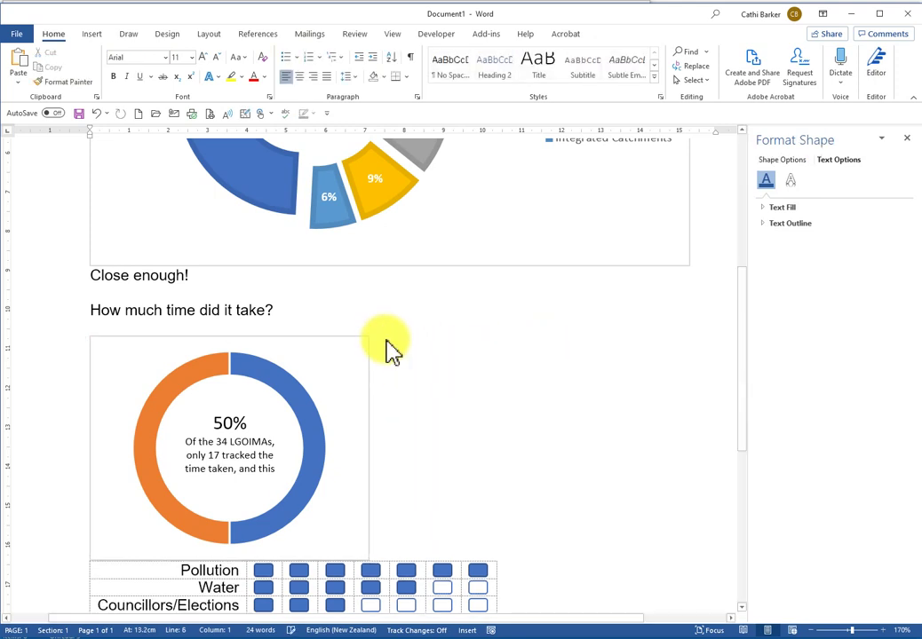
{"action": "key", "text": "ctrl+z"}
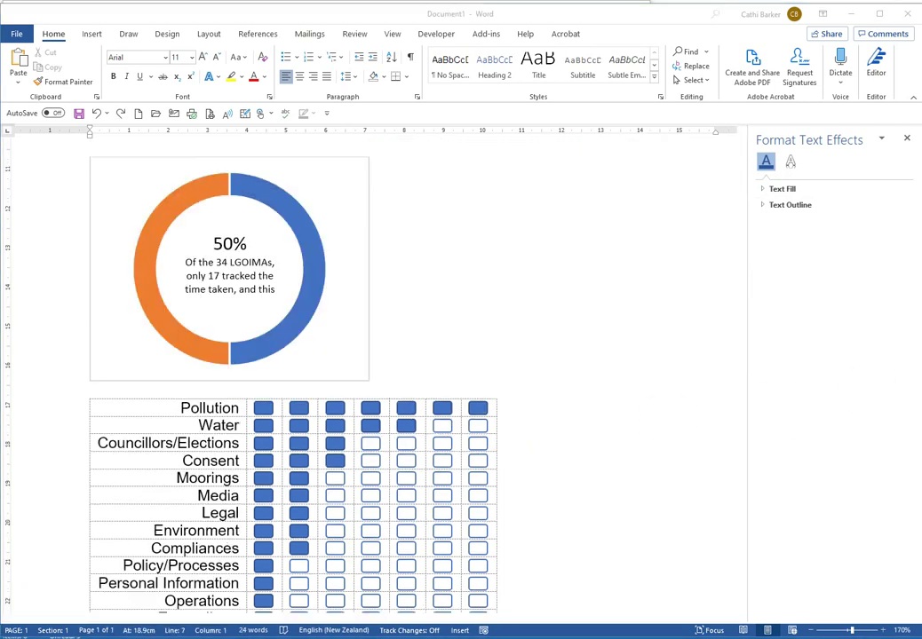
- Insert an empty line between 'Close enough!' and 'How much time did it take?'
{"action": "scroll", "coordinate": [426, 435], "scroll_direction": "up", "scroll_amount": 5}
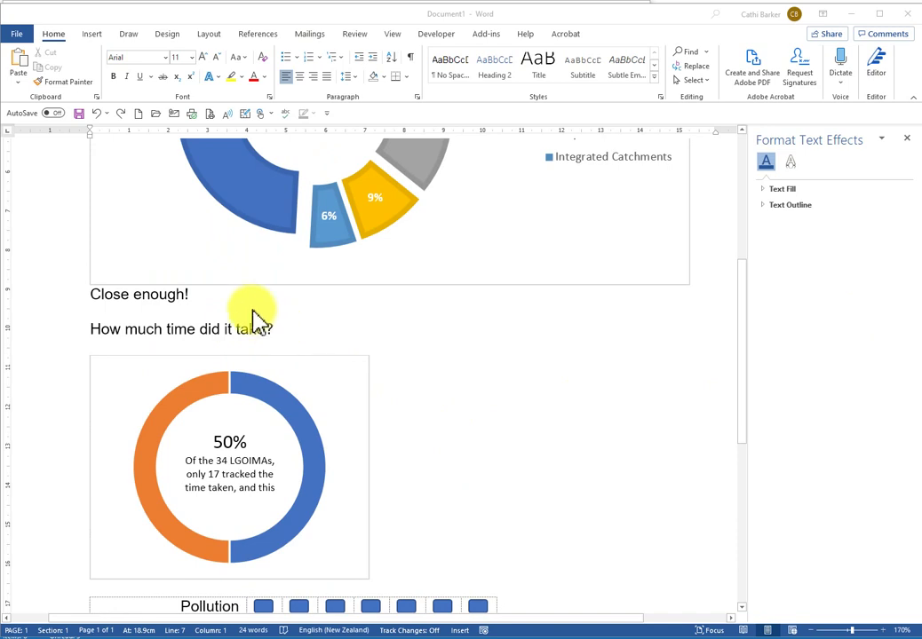
{"action": "left_click", "coordinate": [285, 329]}
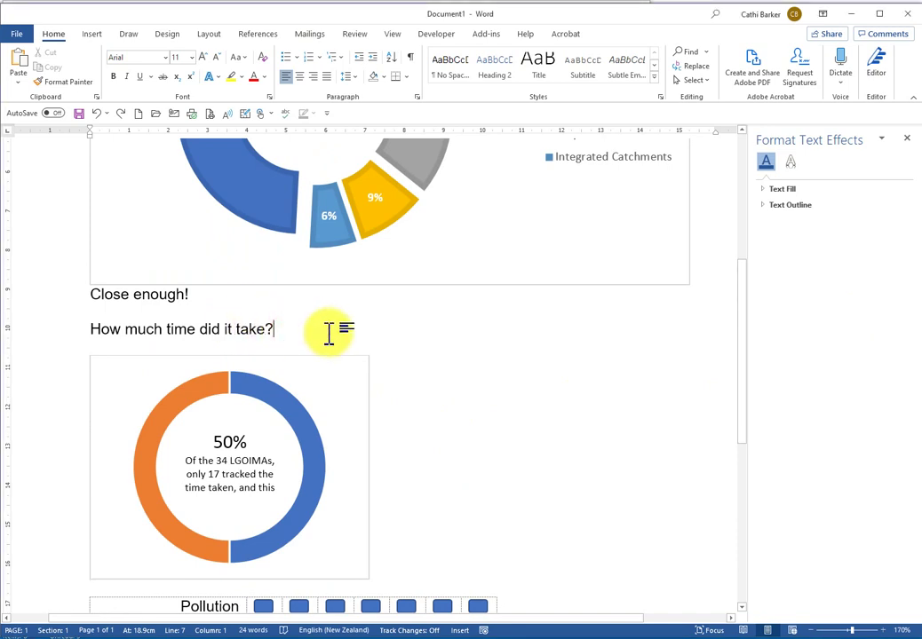
{"action": "key", "text": "Return"}
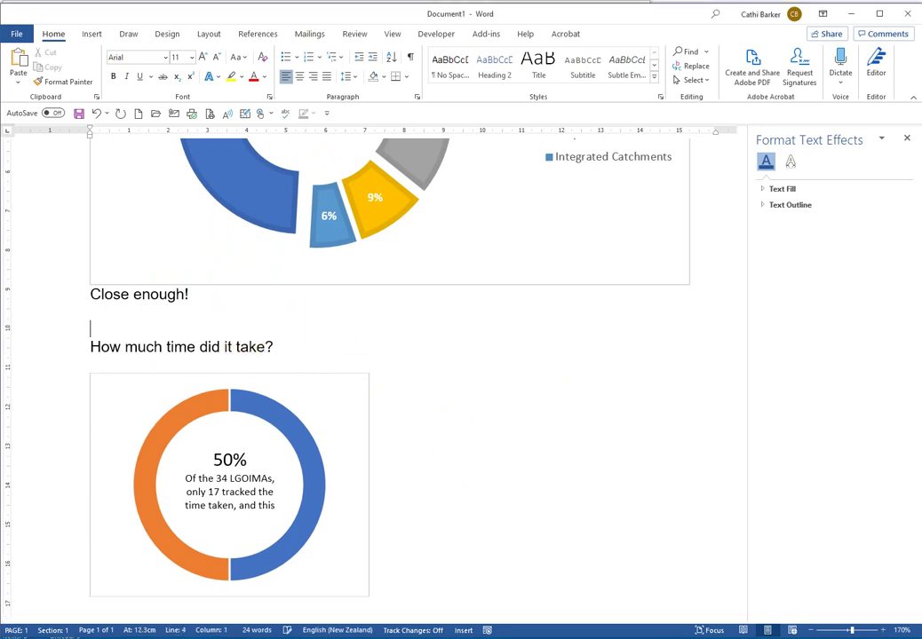
- Insert a two-column table with headings 'How much time did it take?' and 'LGOIMAs by topic'
{"action": "left_click", "coordinate": [93, 36]}
{"action": "left_click", "coordinate": [89, 76]}
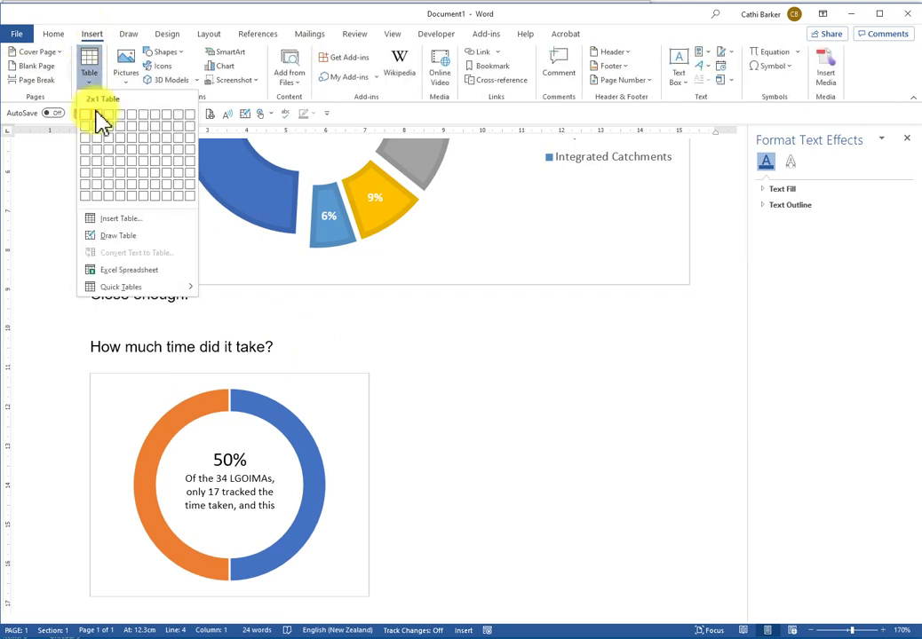
{"action": "left_click", "coordinate": [97, 117]}
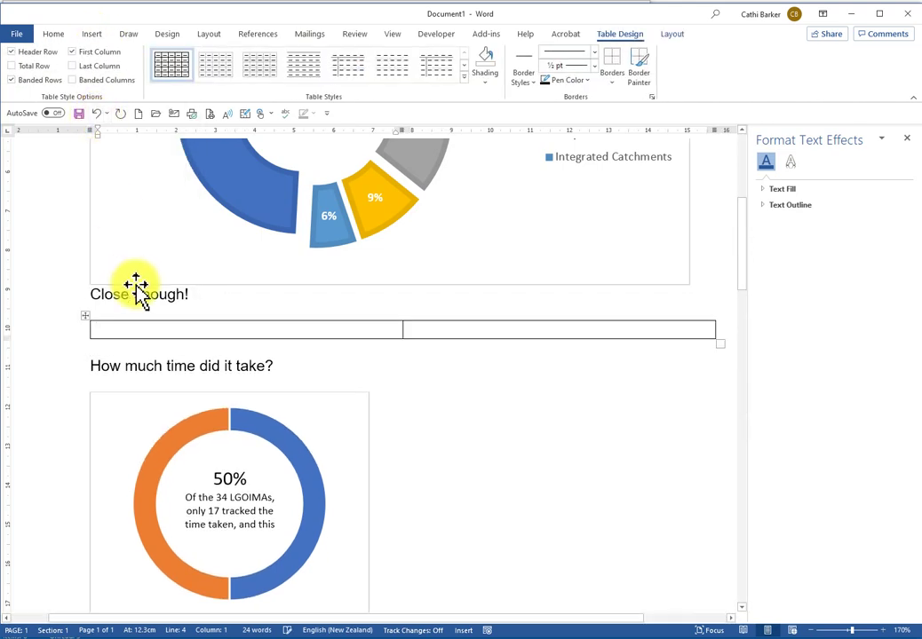
{"action": "mouse_move", "coordinate": [92, 366]}
{"action": "left_mouse_down"}
{"action": "mouse_move", "coordinate": [251, 377]}
{"action": "mouse_move", "coordinate": [241, 348]}
{"action": "mouse_move", "coordinate": [251, 346]}
{"action": "left_mouse_up"}
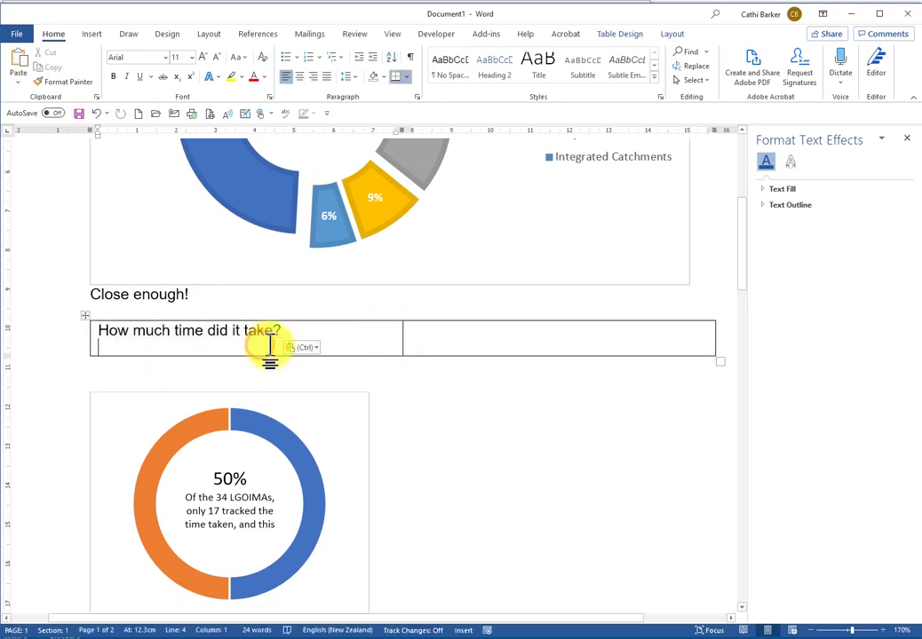
{"action": "key", "text": "BackSpace"}
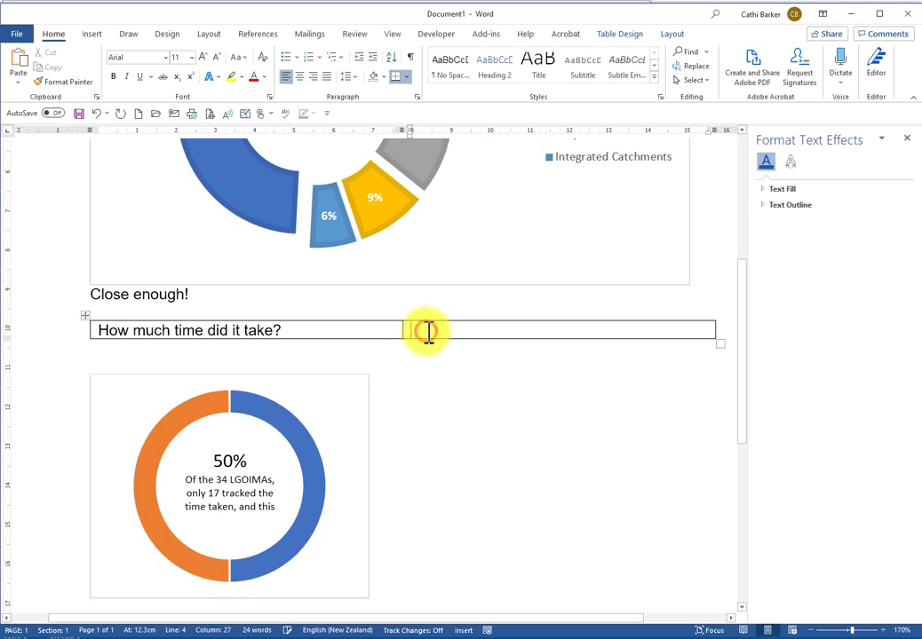
{"action": "type", "text": "LGOIMA"}
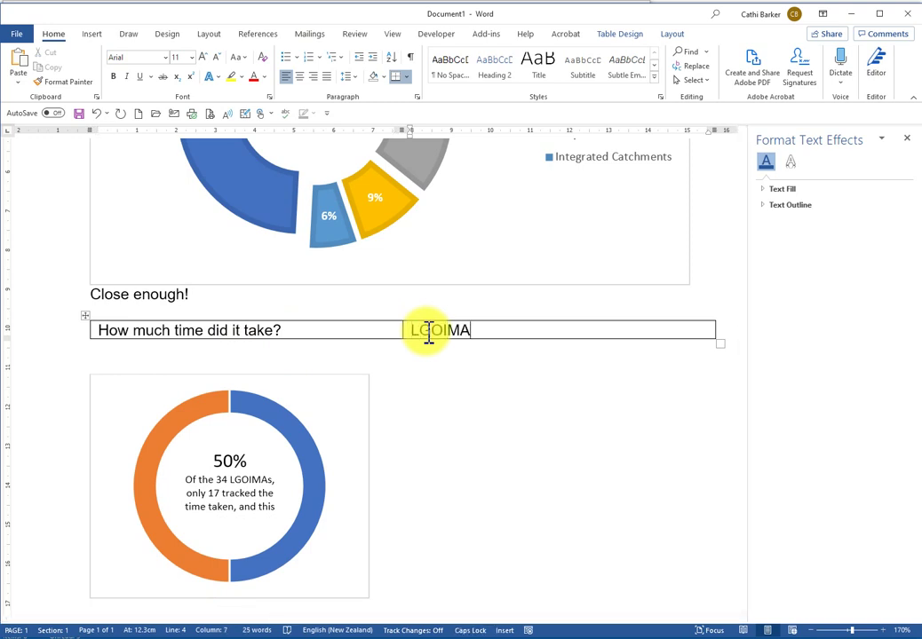
{"action": "type", "text": "s by top"}
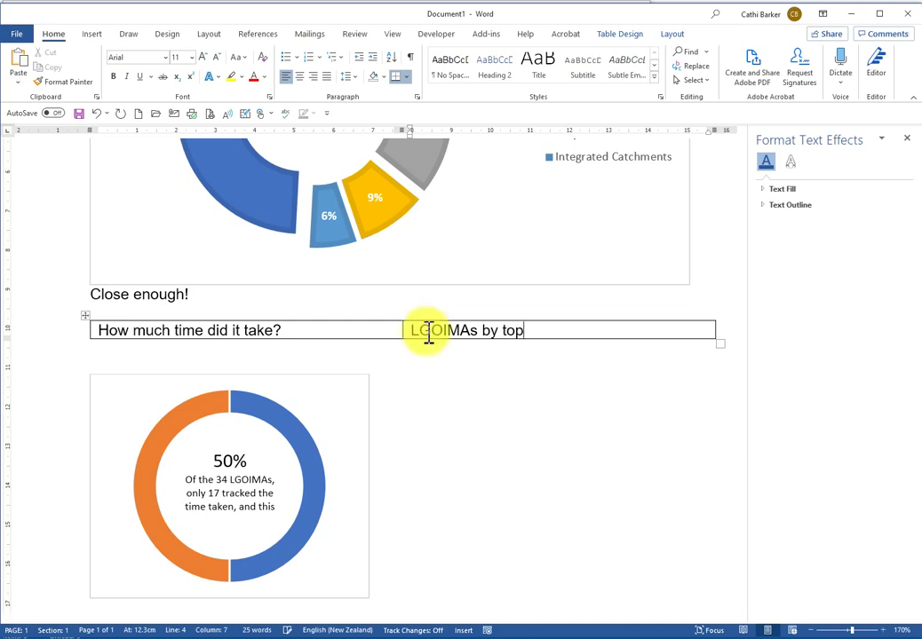
- Add a row under the headings and move the 50% donut chart into its left cell
{"action": "key", "text": "Tab"}
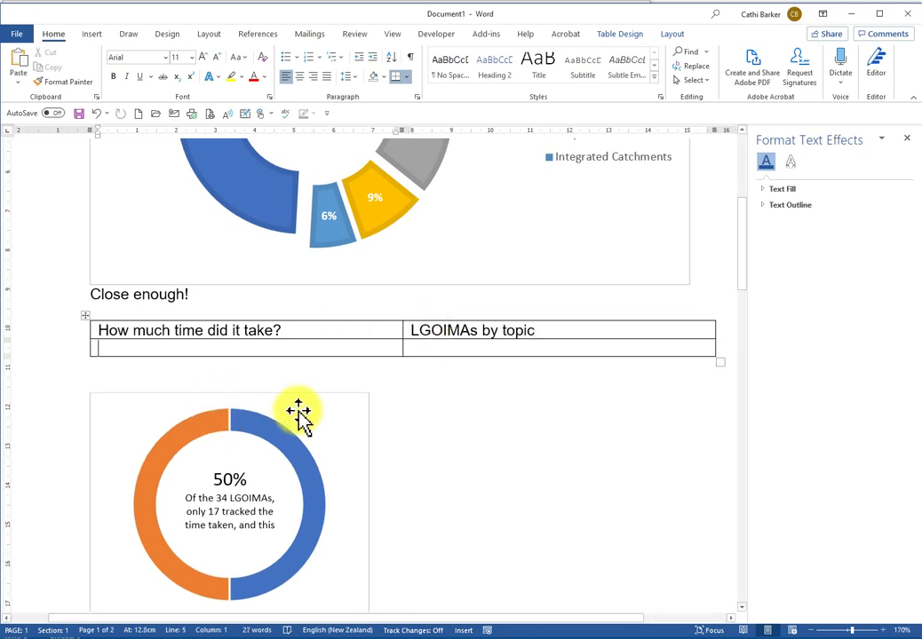
{"action": "left_click", "coordinate": [309, 410]}
{"action": "left_click_drag", "start_coordinate": [309, 410], "coordinate": [331, 353]}
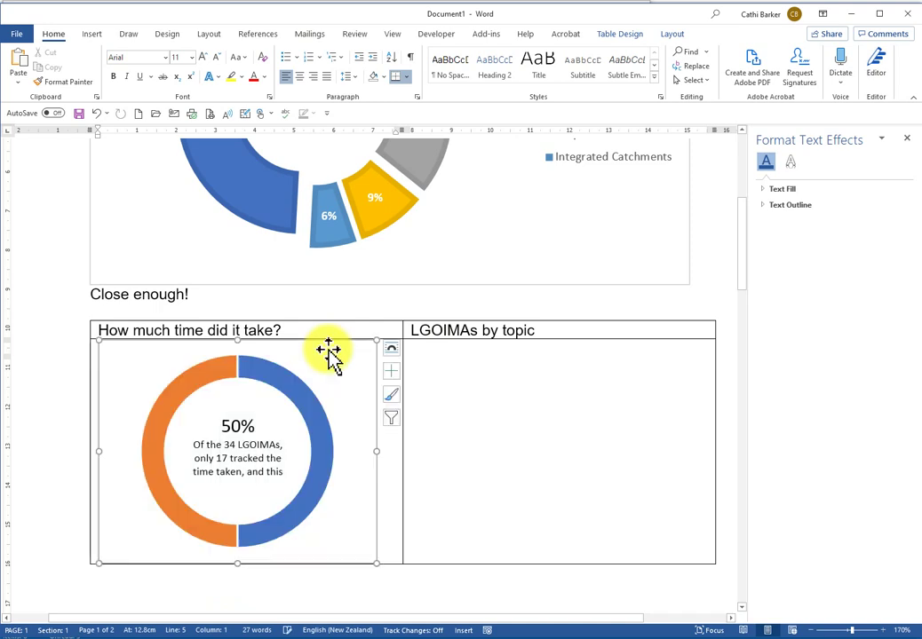
- Decrease the topic marker table's font size three steps
{"action": "scroll", "coordinate": [569, 468], "scroll_direction": "down", "scroll_amount": 2}
{"action": "scroll", "coordinate": [559, 468], "scroll_direction": "down", "scroll_amount": 3}
{"action": "left_click", "coordinate": [552, 467]}
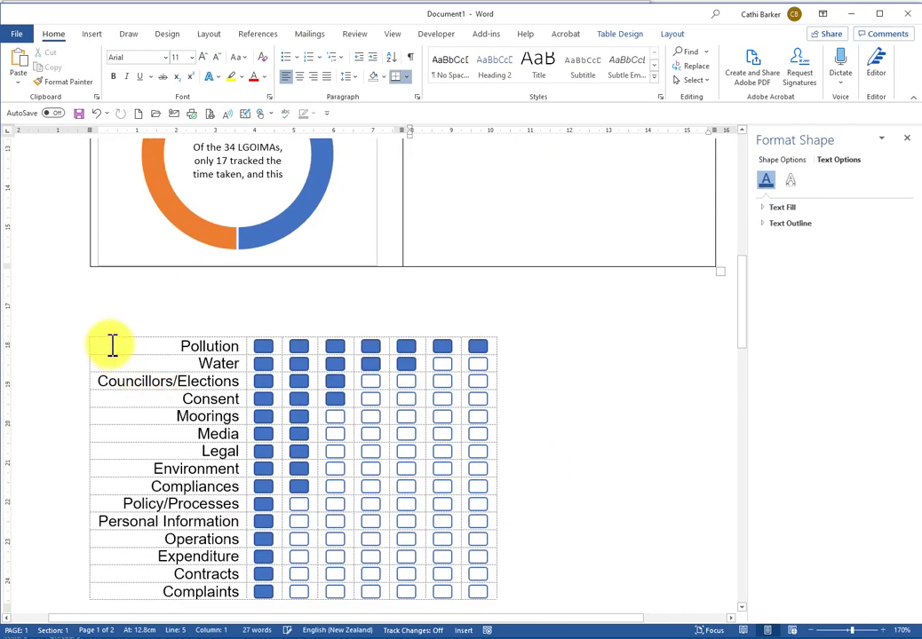
{"action": "left_click_drag", "start_coordinate": [104, 344], "coordinate": [487, 594]}
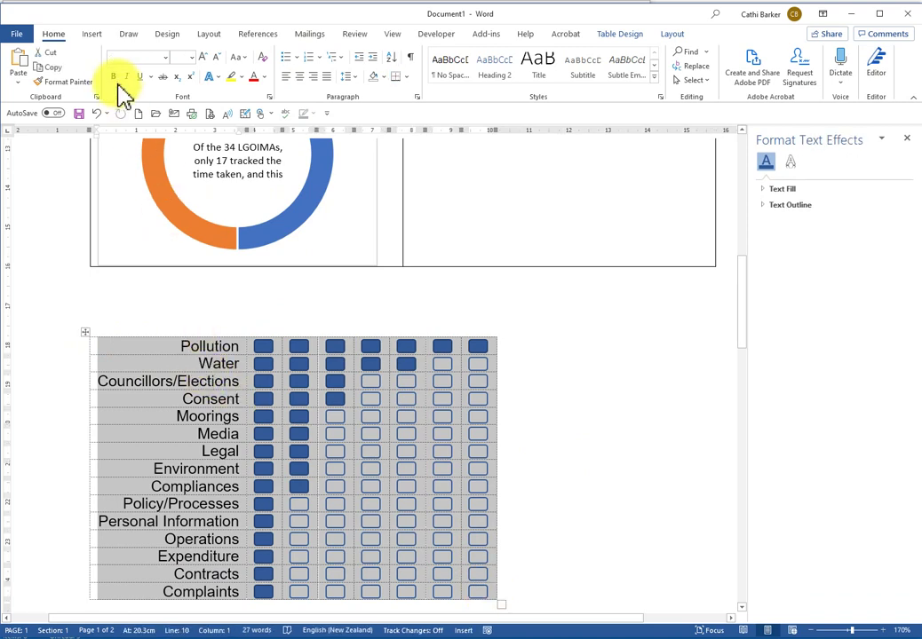
{"action": "left_click", "coordinate": [218, 59]}
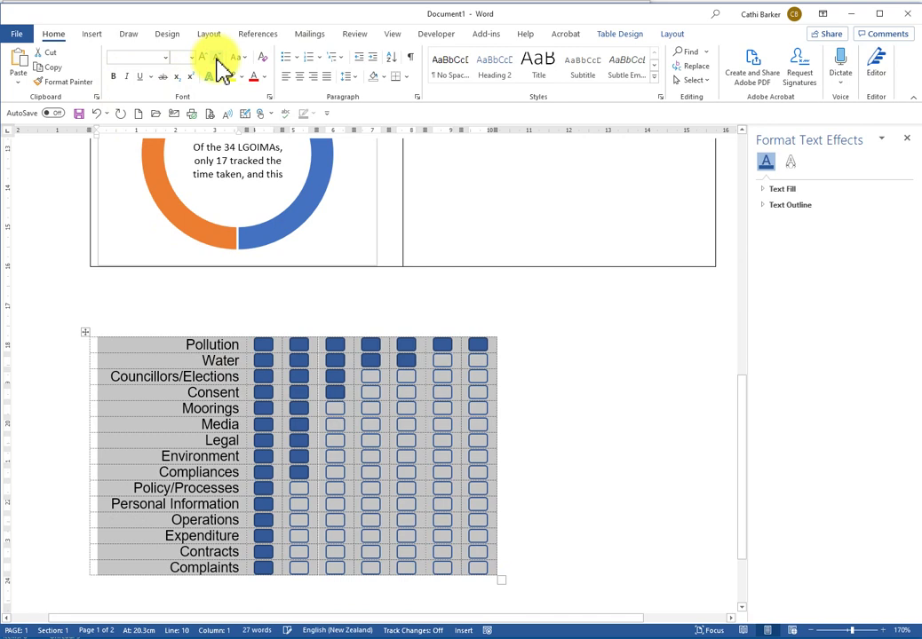
{"action": "left_click", "coordinate": [218, 59]}
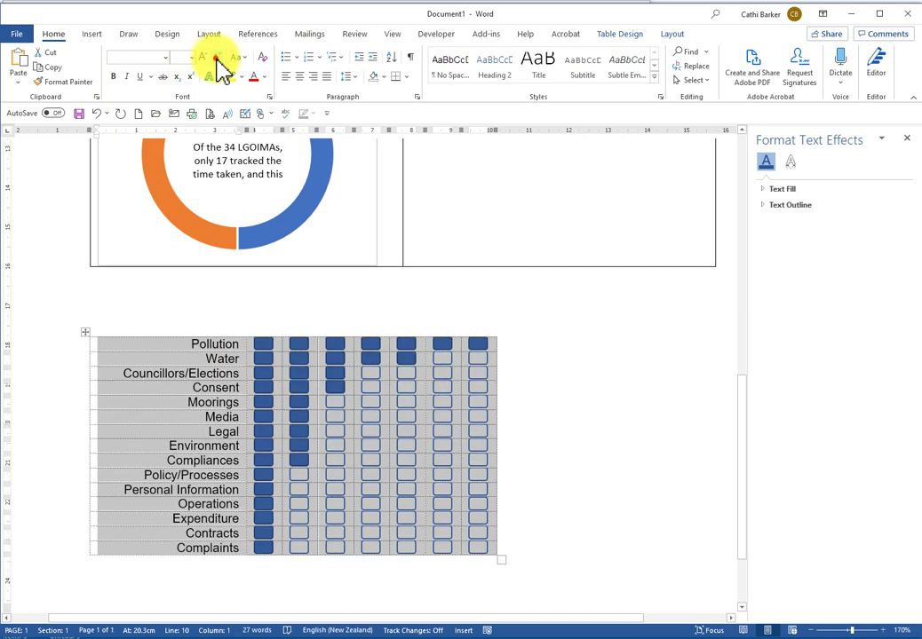
{"action": "left_click", "coordinate": [219, 58]}
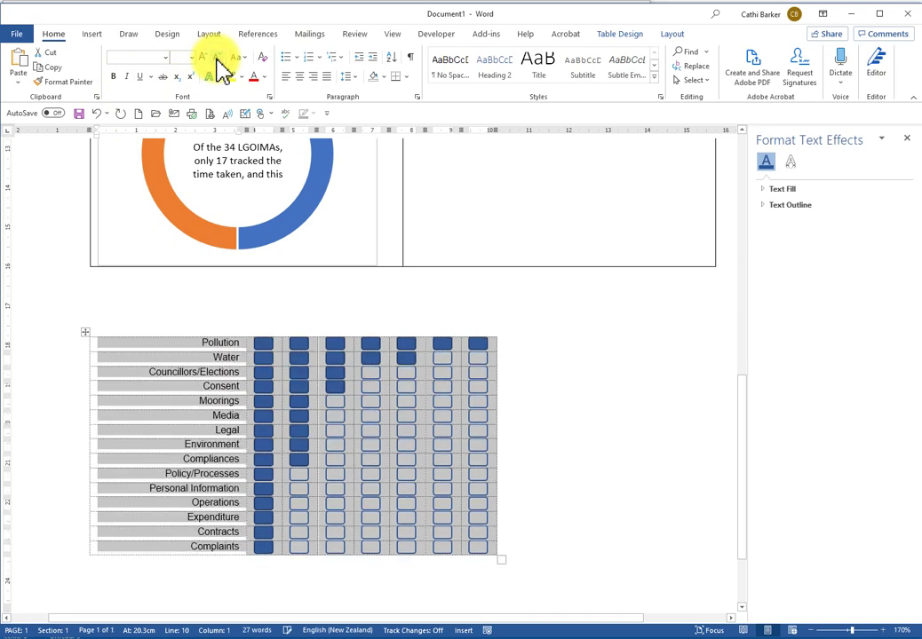
{"action": "left_click", "coordinate": [242, 318]}
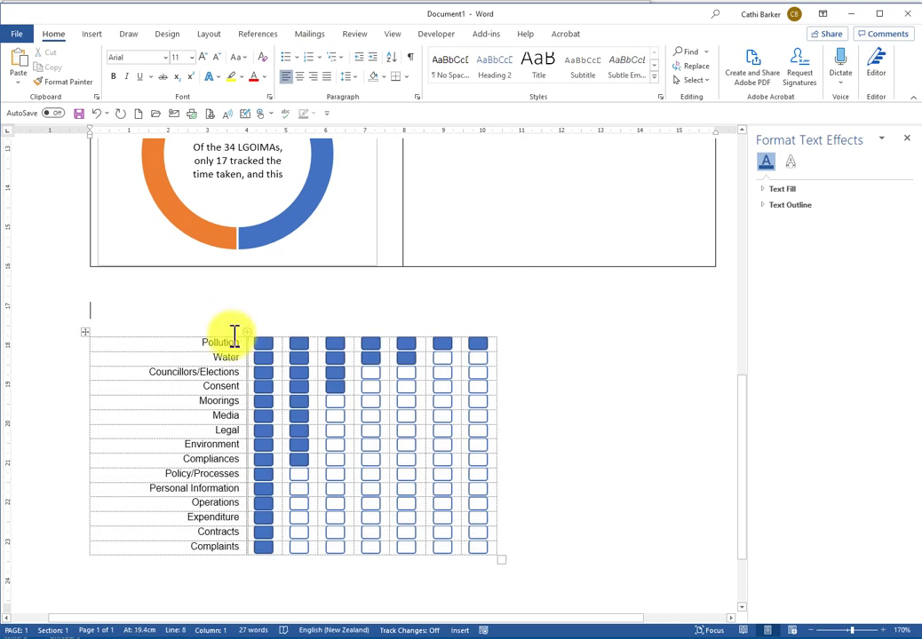
- Narrow the topic label column and give the marker columns equal narrow widths
{"action": "left_click", "coordinate": [232, 331]}
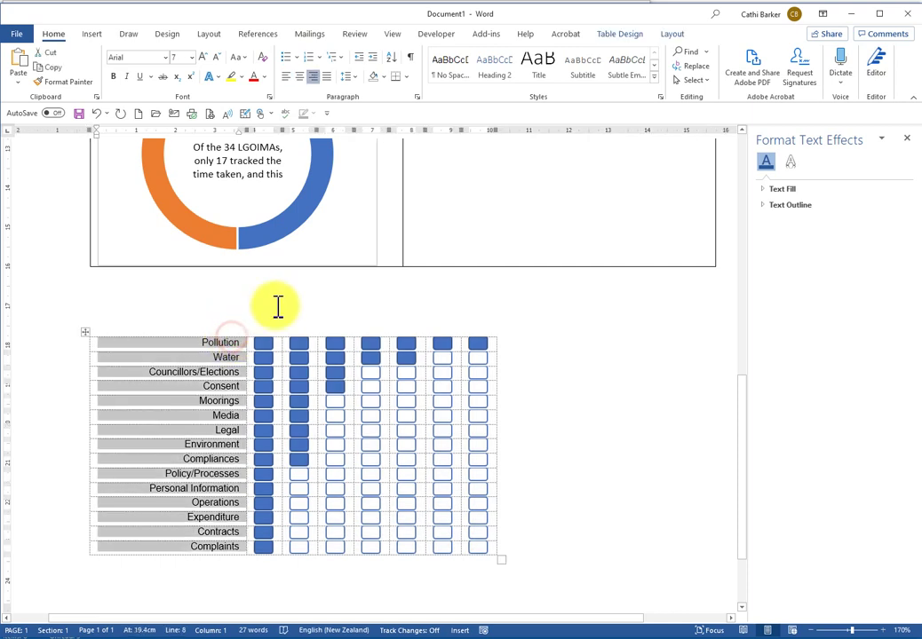
{"action": "left_click_drag", "start_coordinate": [247, 346], "coordinate": [186, 346]}
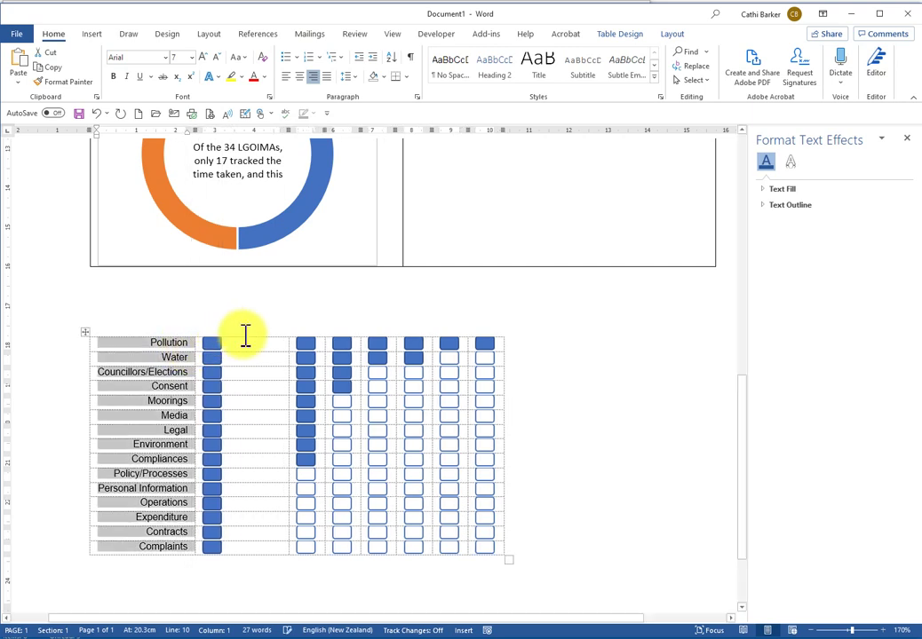
{"action": "left_click_drag", "start_coordinate": [243, 332], "coordinate": [500, 330]}
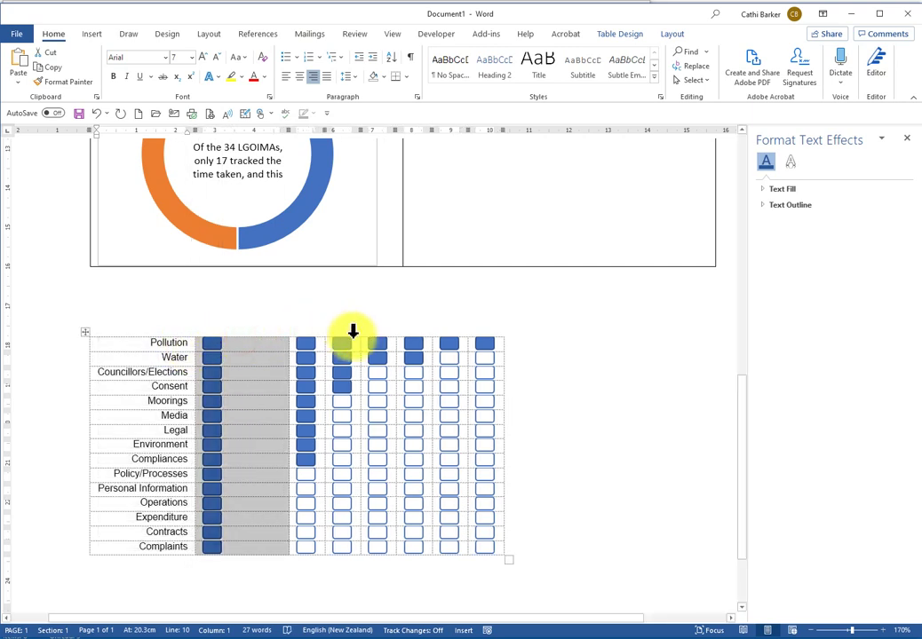
{"action": "left_click", "coordinate": [632, 36]}
{"action": "left_click", "coordinate": [672, 33]}
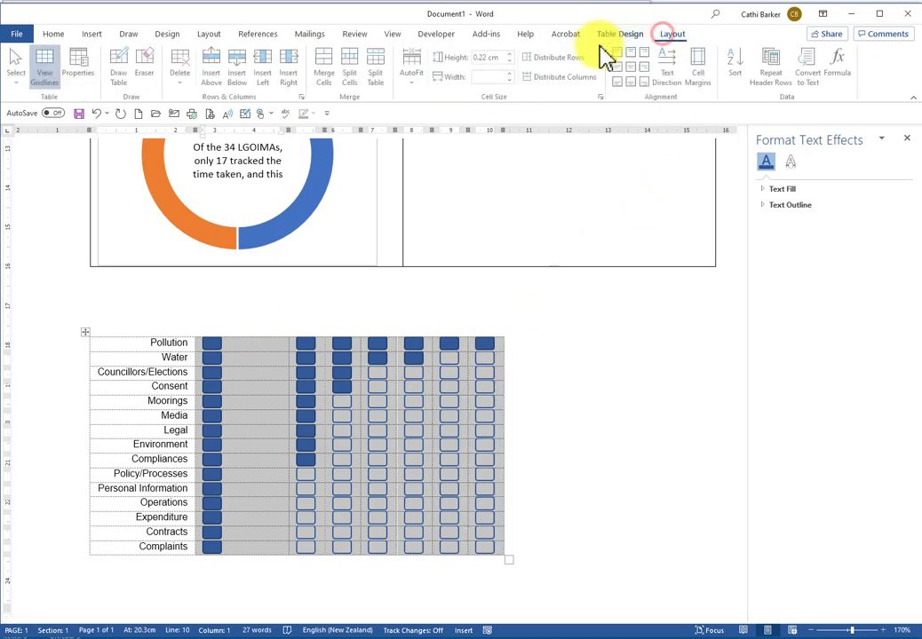
{"action": "left_click", "coordinate": [512, 80]}
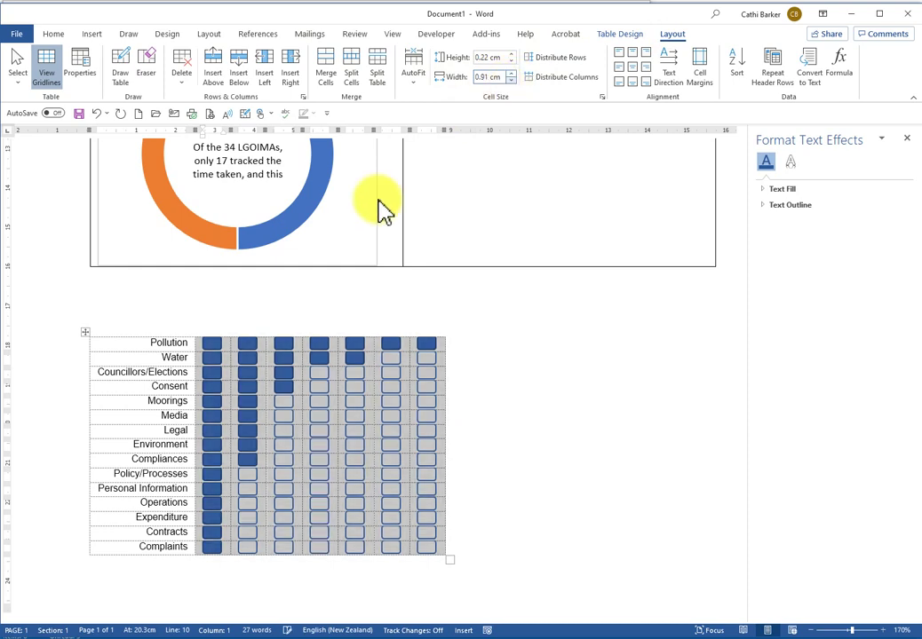
{"action": "left_click", "coordinate": [559, 381]}
- Cut the topic marker table out from below the layout table
{"action": "left_click", "coordinate": [84, 333]}
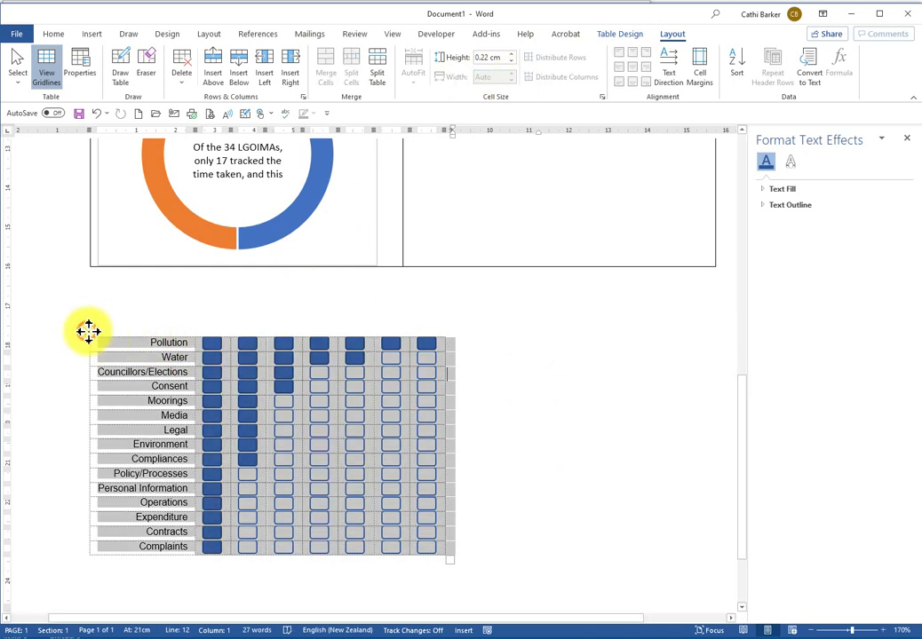
{"action": "right_click", "coordinate": [113, 348]}
{"action": "left_click", "coordinate": [146, 354]}
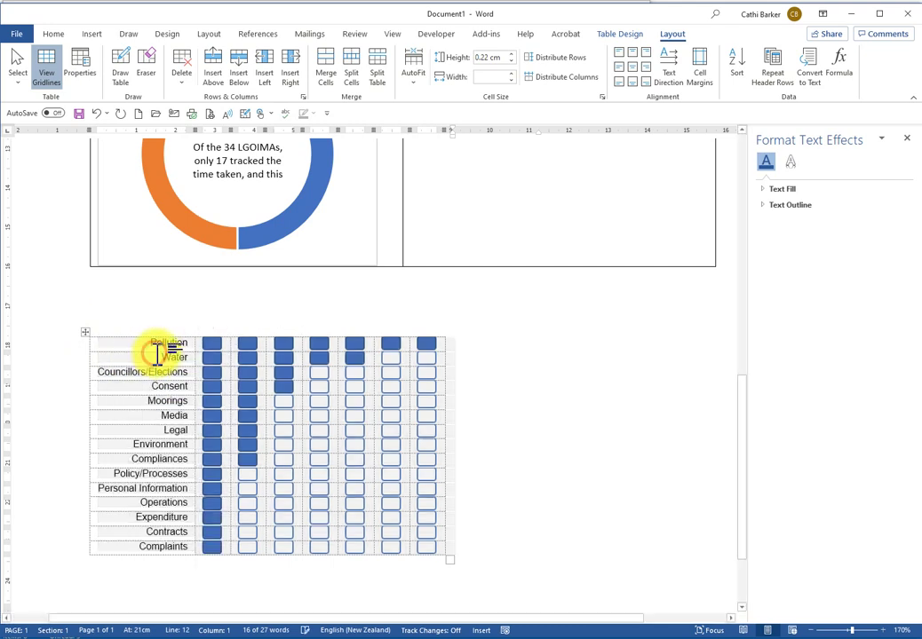
{"action": "left_click", "coordinate": [494, 195]}
{"action": "scroll", "coordinate": [534, 213], "scroll_direction": "up", "scroll_amount": 3}
{"action": "scroll", "coordinate": [524, 222], "scroll_direction": "up", "scroll_amount": 1}
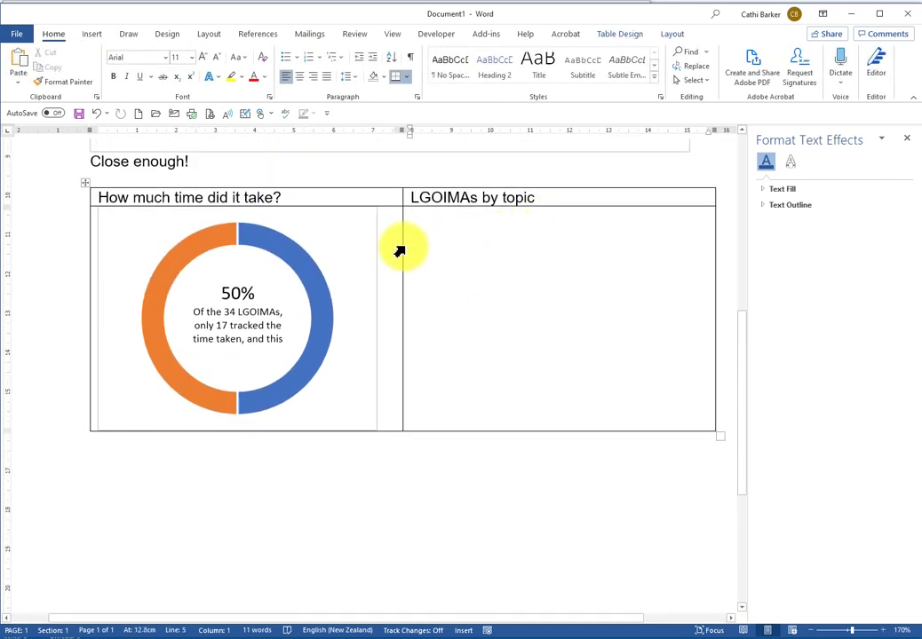
- Paste the topic marker table beside the donut chart and set the layout table to No Border
{"action": "left_click_drag", "start_coordinate": [401, 247], "coordinate": [383, 251]}
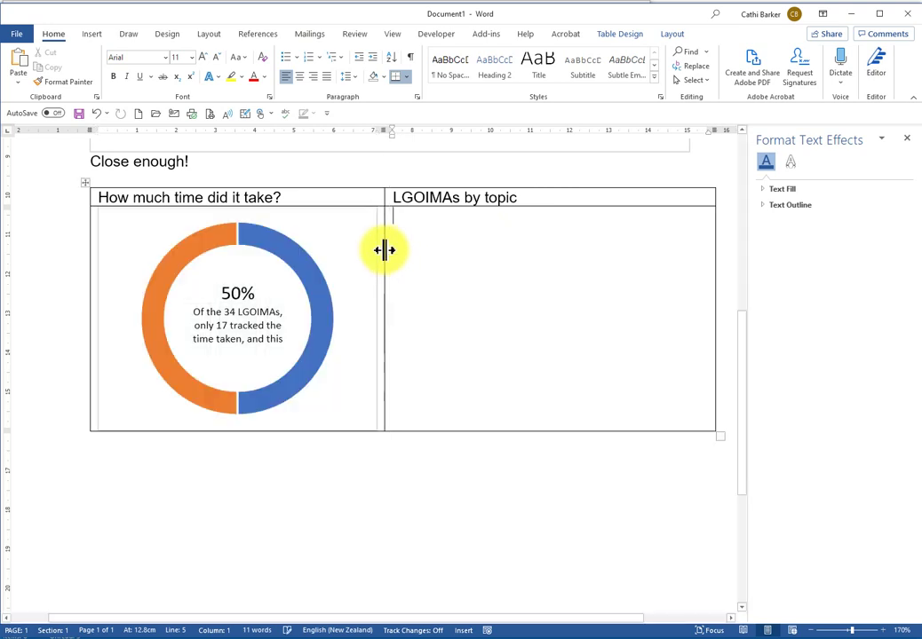
{"action": "key", "text": "ctrl+v"}
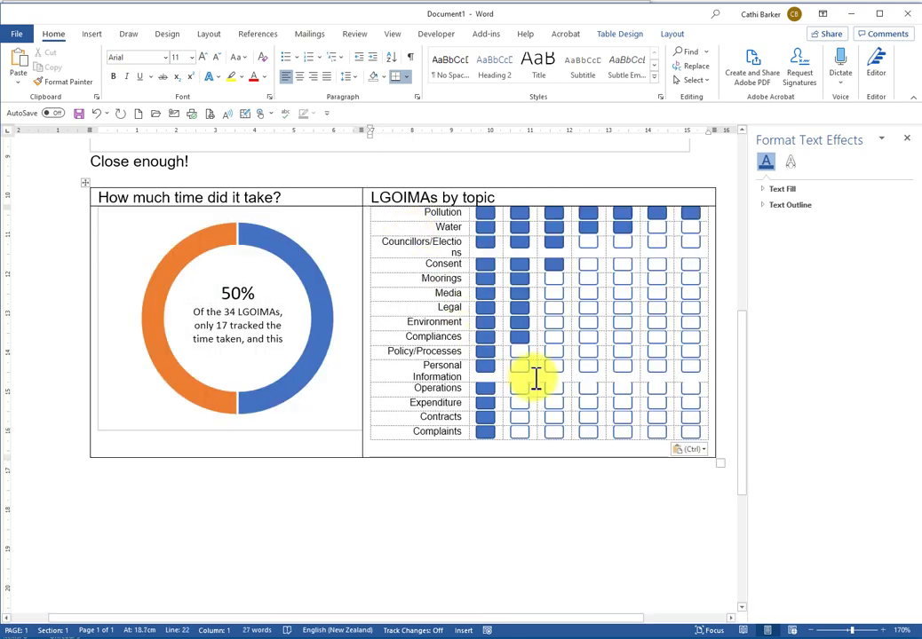
{"action": "left_click", "coordinate": [84, 185]}
{"action": "left_click", "coordinate": [673, 34]}
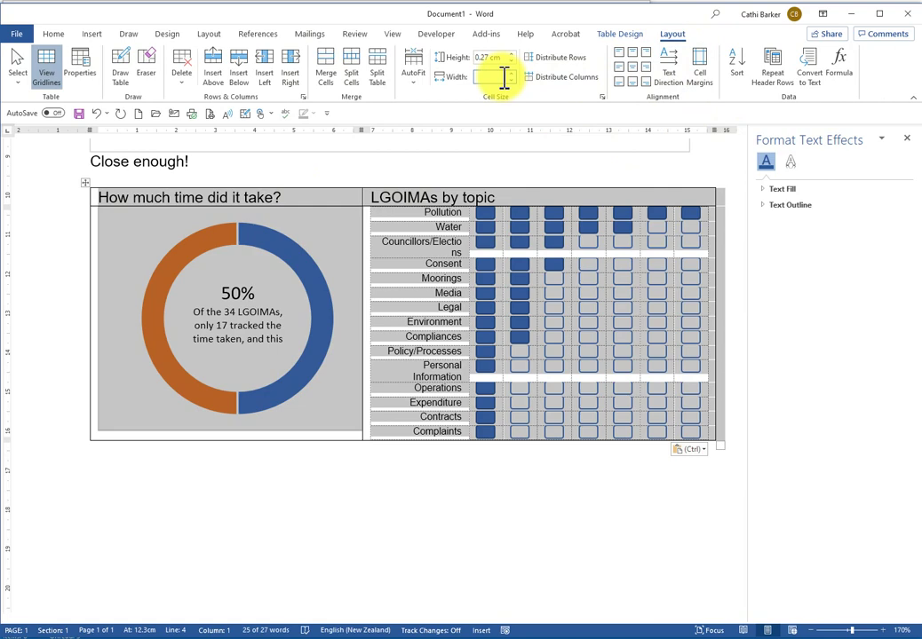
{"action": "left_click", "coordinate": [618, 33]}
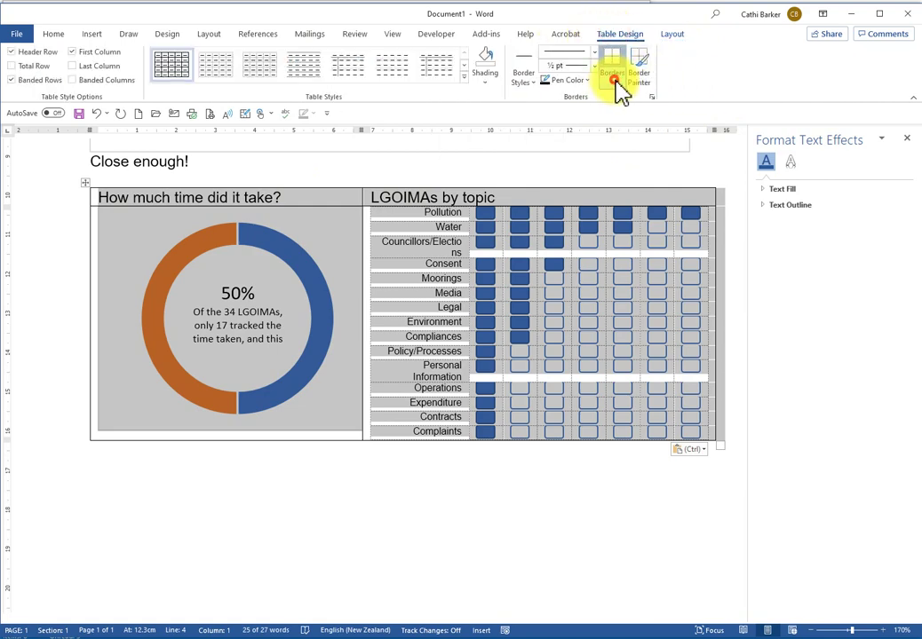
{"action": "left_click", "coordinate": [615, 82]}
{"action": "left_click", "coordinate": [644, 172]}
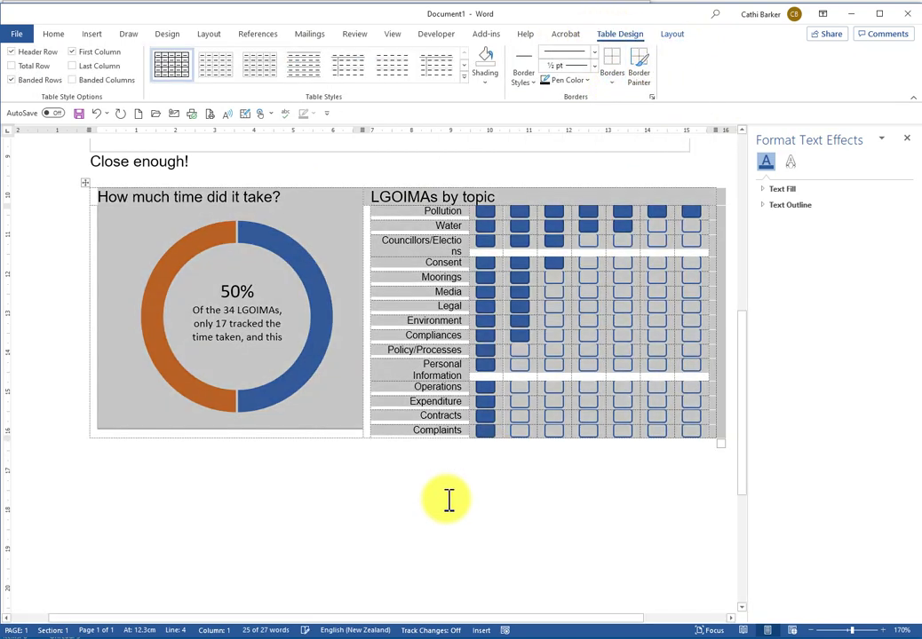
- Shift the 'LGOIMAs by topic' heading right, add a small spacer line below it, and open File
{"action": "left_click", "coordinate": [450, 500]}
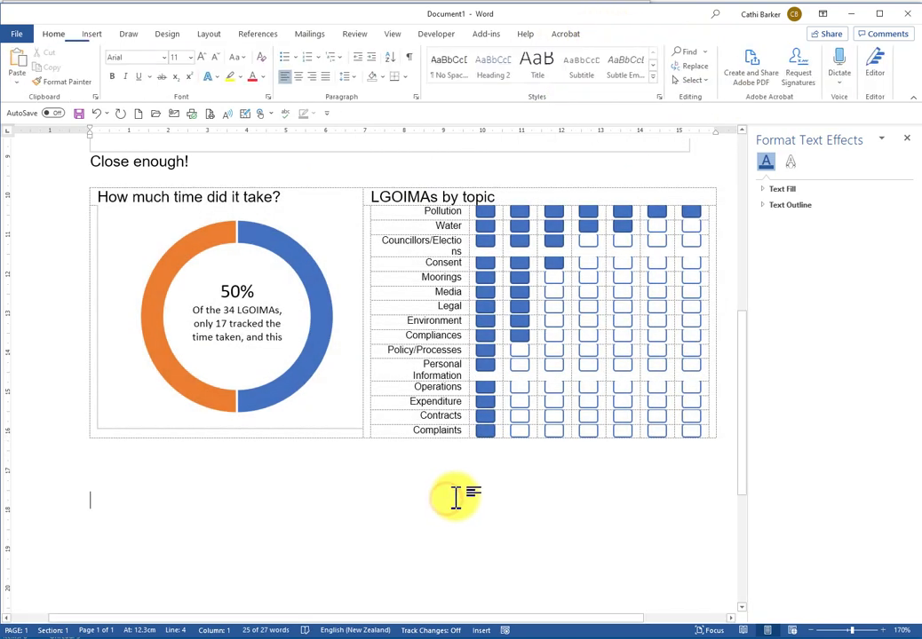
{"action": "left_click", "coordinate": [447, 196]}
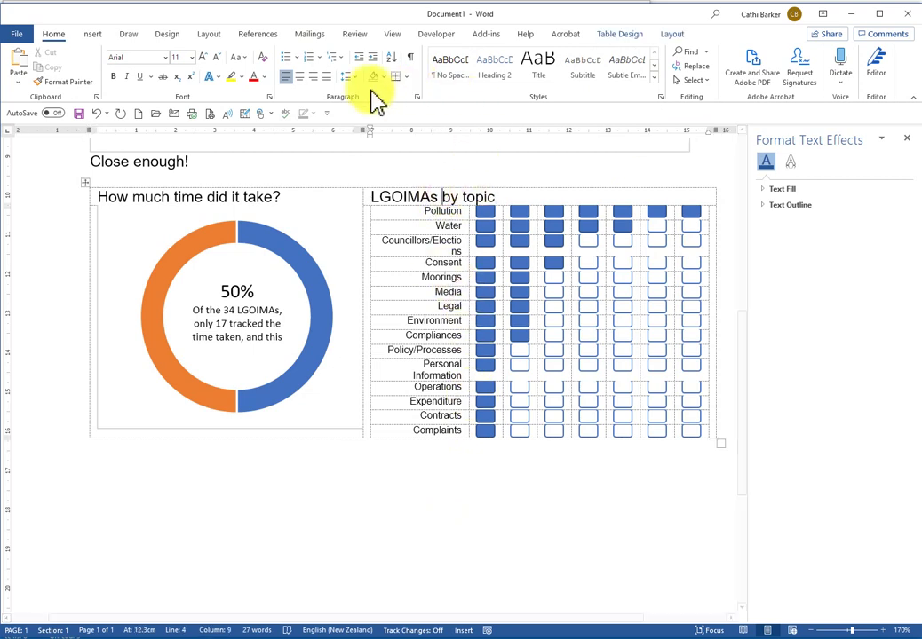
{"action": "left_click", "coordinate": [372, 58]}
{"action": "left_click", "coordinate": [372, 59]}
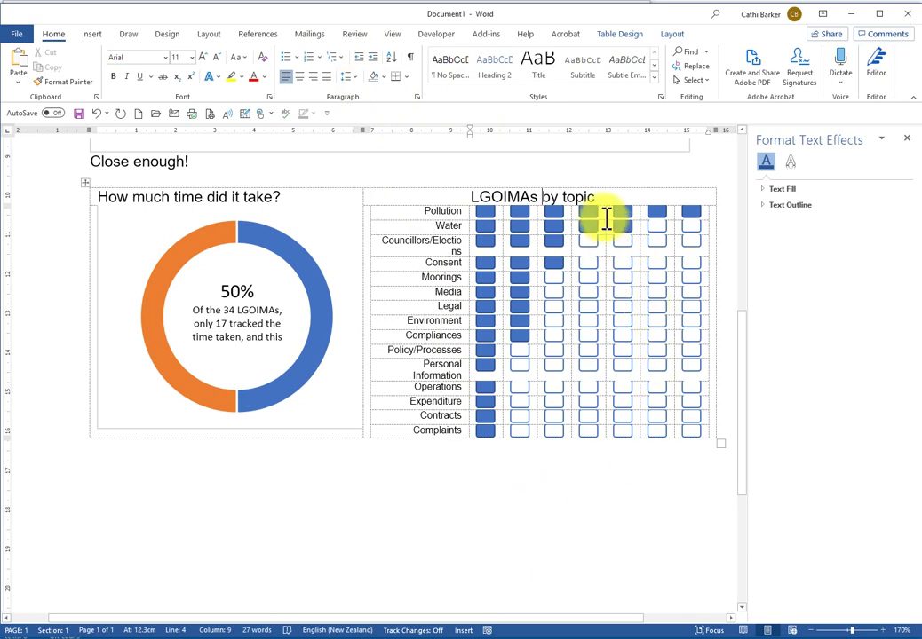
{"action": "left_click", "coordinate": [619, 199]}
{"action": "key", "text": "Return"}
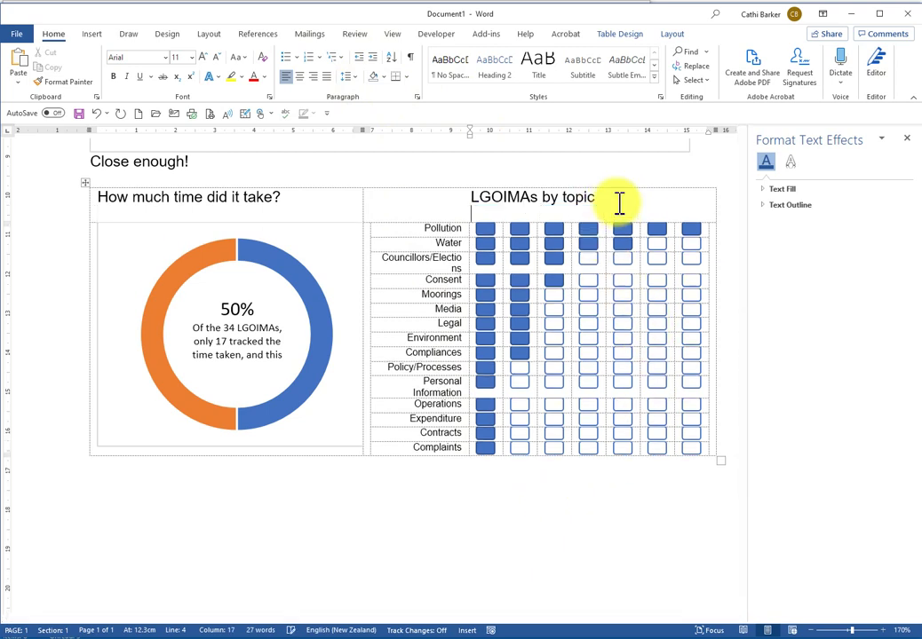
{"action": "left_click", "coordinate": [219, 57]}
{"action": "left_click", "coordinate": [218, 57]}
{"action": "left_click", "coordinate": [219, 57]}
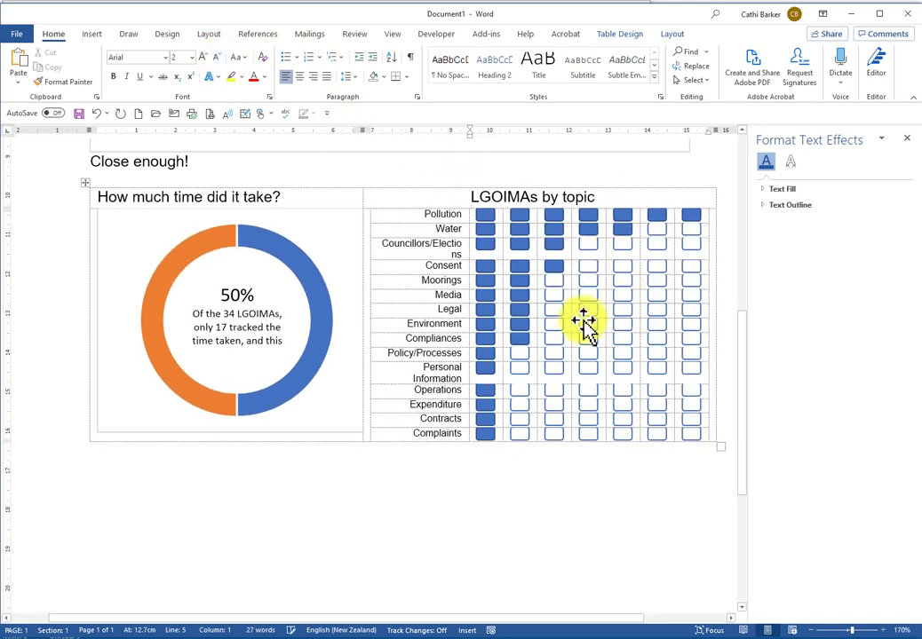
{"action": "left_click", "coordinate": [293, 197]}
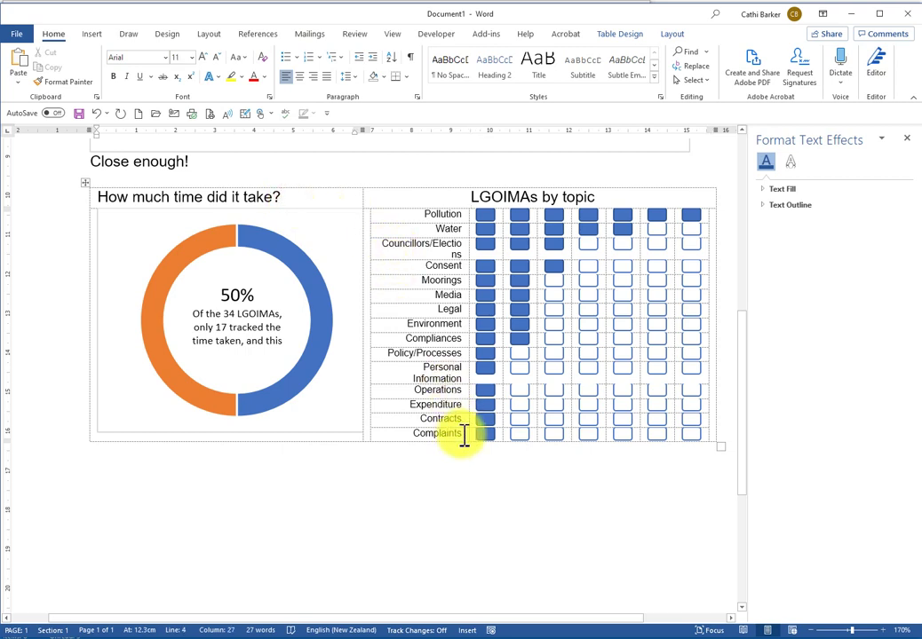
{"action": "left_click", "coordinate": [17, 36]}
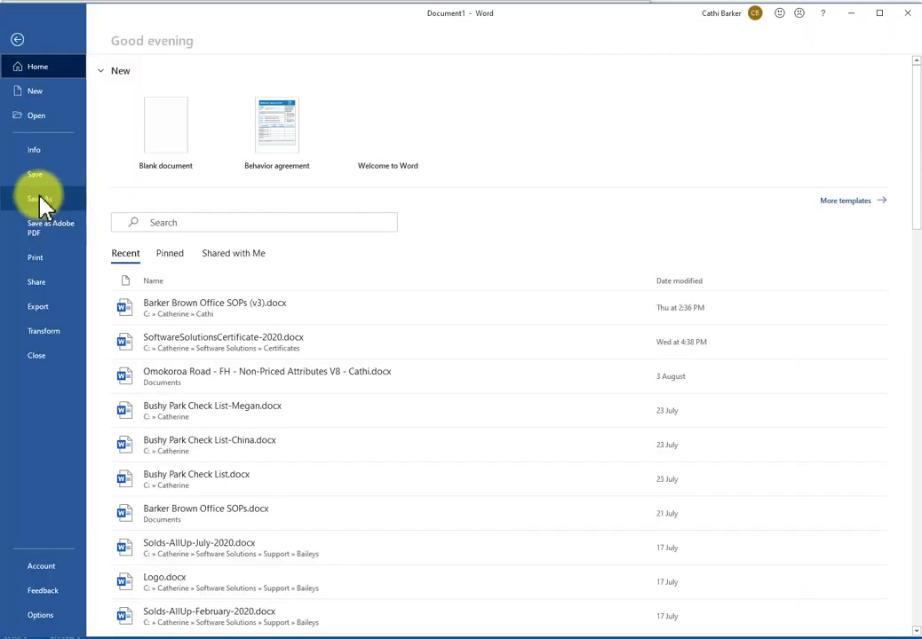
- Zoom into the print preview of the finished page, then return to the document
{"action": "left_click", "coordinate": [40, 260]}
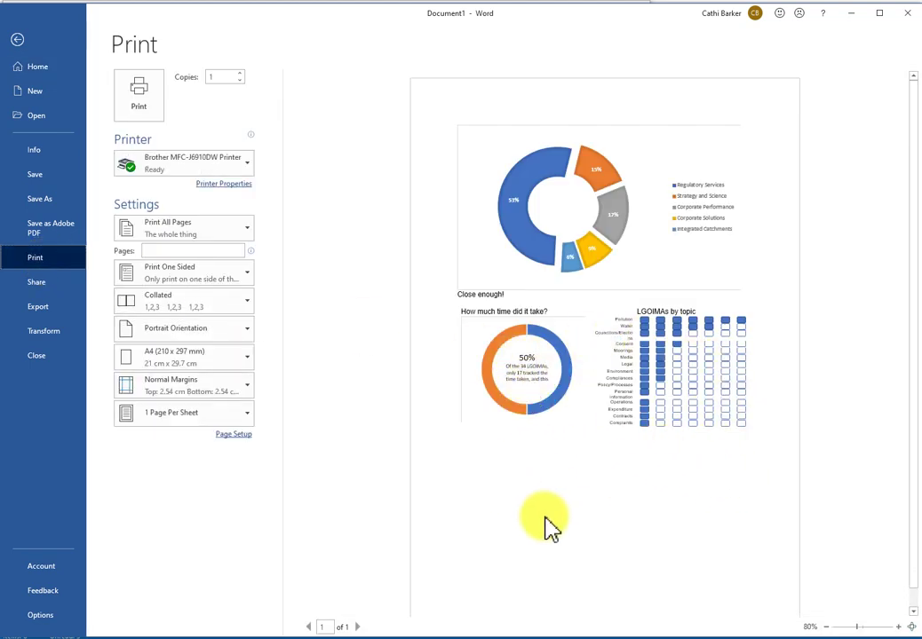
{"action": "left_click", "coordinate": [901, 626]}
{"action": "left_click", "coordinate": [901, 626]}
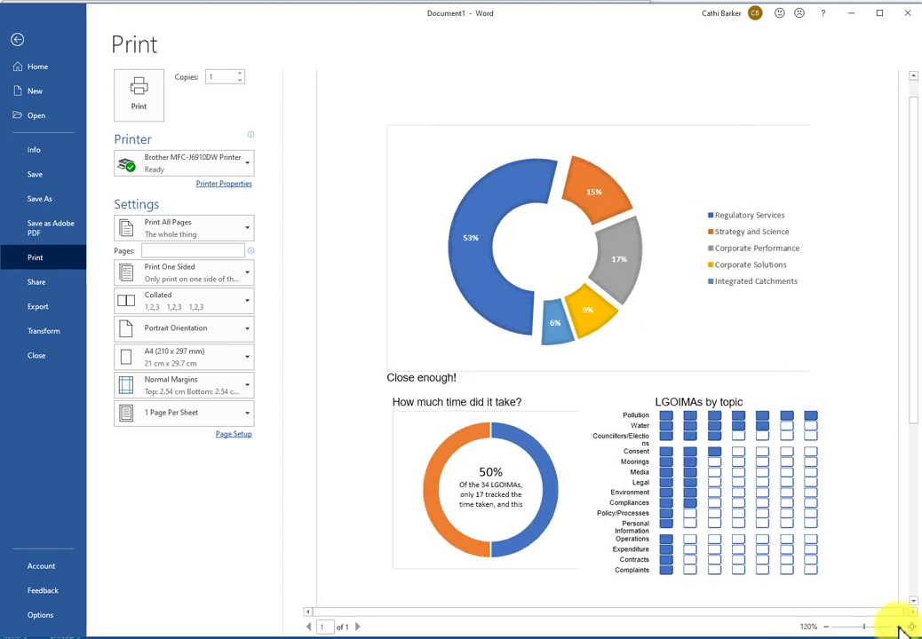
{"action": "left_click", "coordinate": [16, 39]}
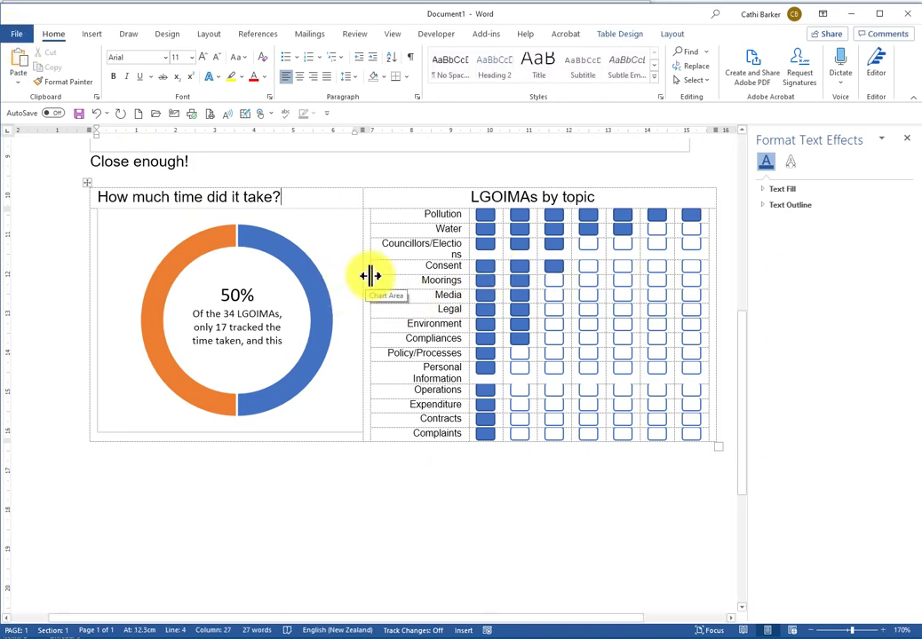
- Drag the column border so the two-column table fits the page, and close the Text Effects pane
{"action": "mouse_move", "coordinate": [368, 269]}
{"action": "left_mouse_down"}
{"action": "mouse_move", "coordinate": [654, 283]}
{"action": "mouse_move", "coordinate": [726, 271]}
{"action": "left_mouse_up"}
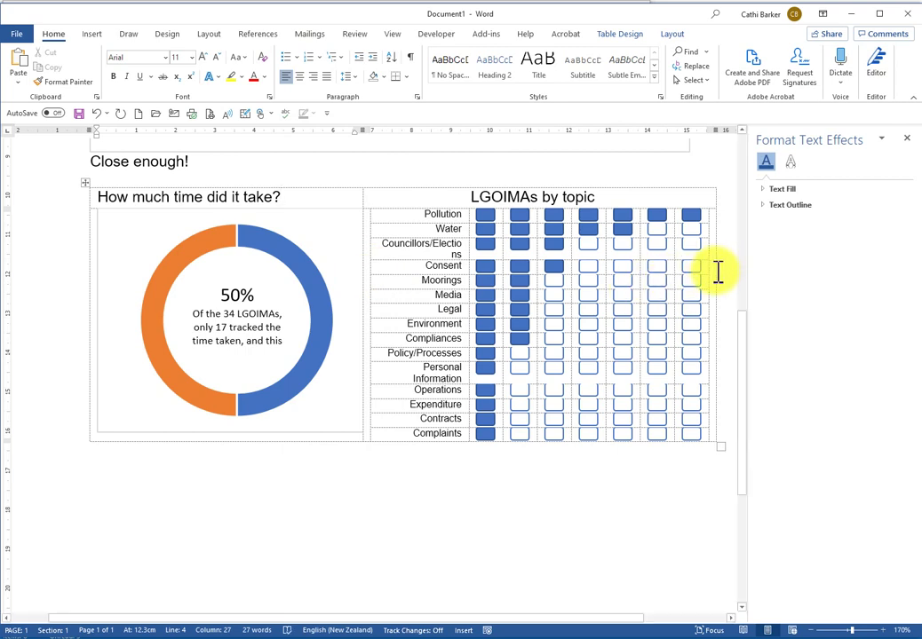
{"action": "left_click_drag", "start_coordinate": [715, 271], "coordinate": [724, 269]}
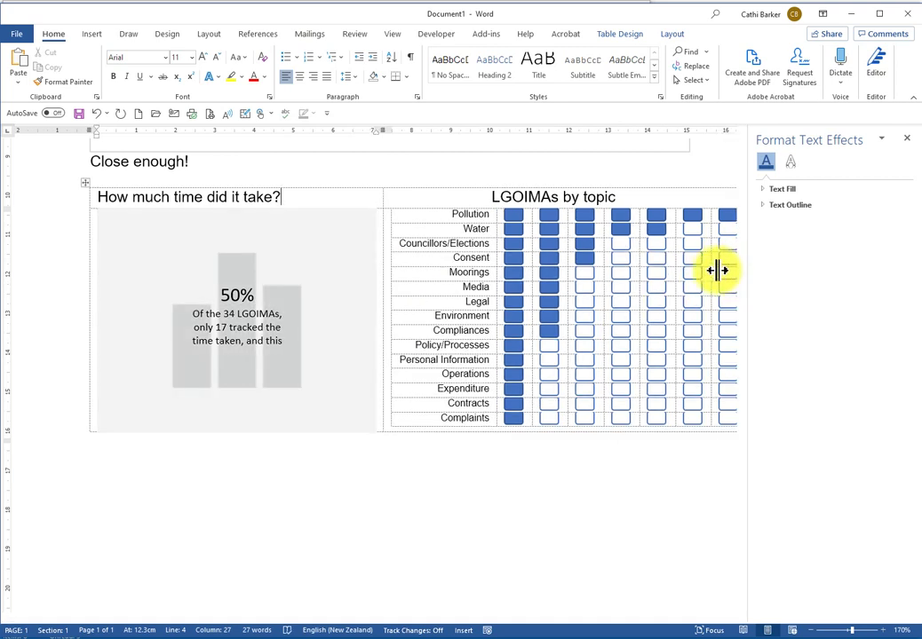
{"action": "left_click", "coordinate": [906, 140]}
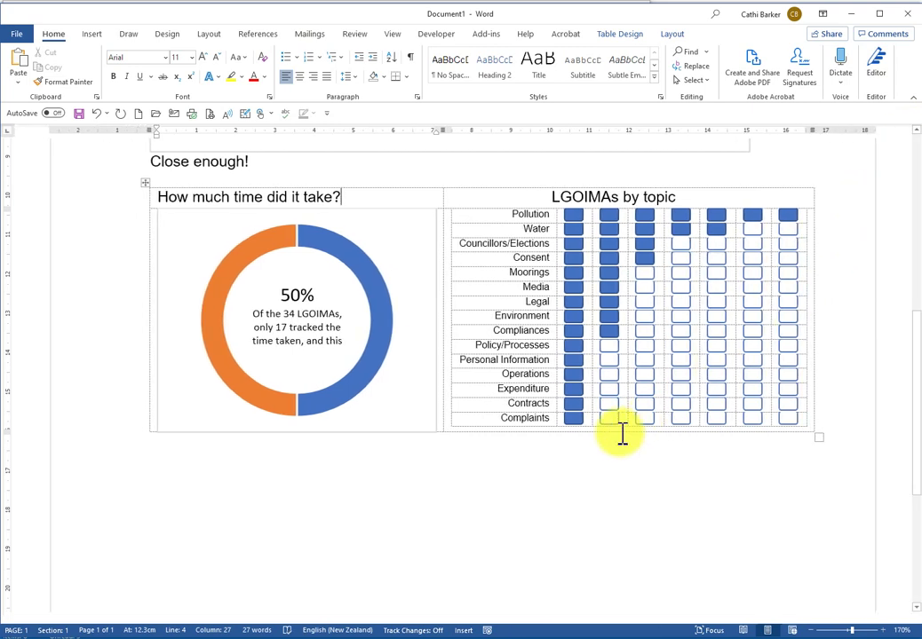
{"action": "left_click", "coordinate": [527, 462]}
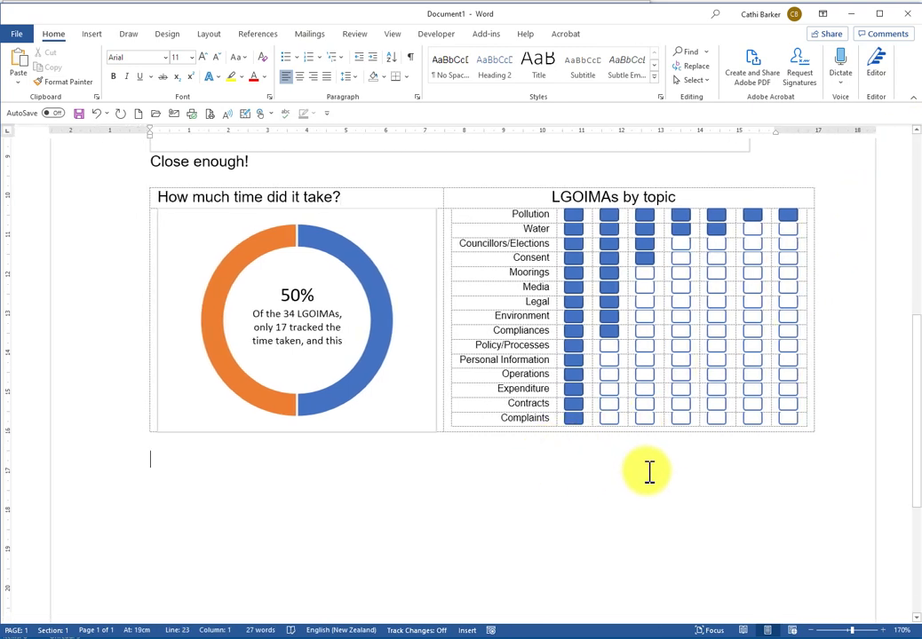
{"action": "key", "text": "Return"}
{"action": "key", "text": "Return"}
- Make the Pollution-to-Complaints rows 0.5 cm tall with their markers vertically centred
{"action": "left_click_drag", "start_coordinate": [485, 213], "coordinate": [789, 418]}
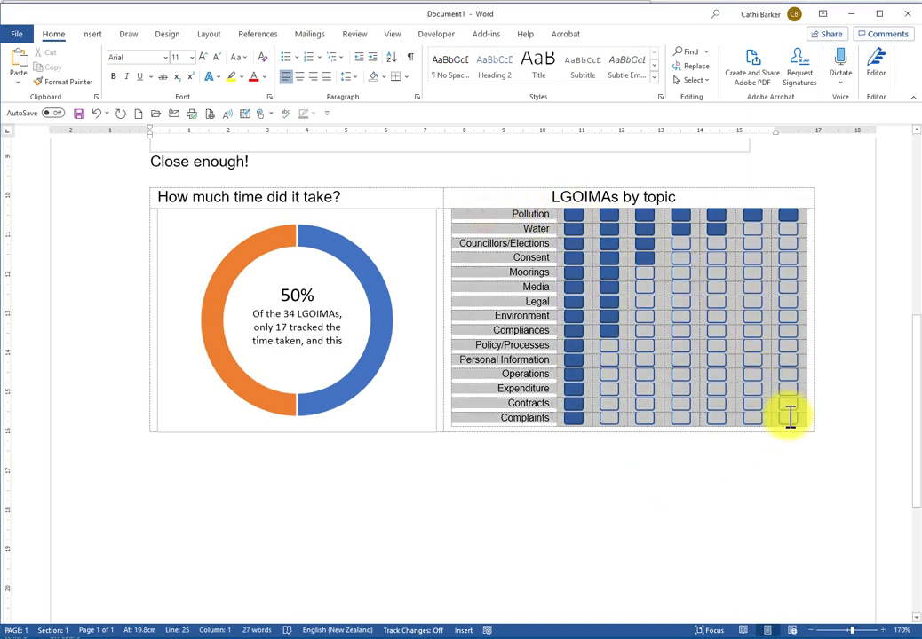
{"action": "left_click", "coordinate": [668, 35]}
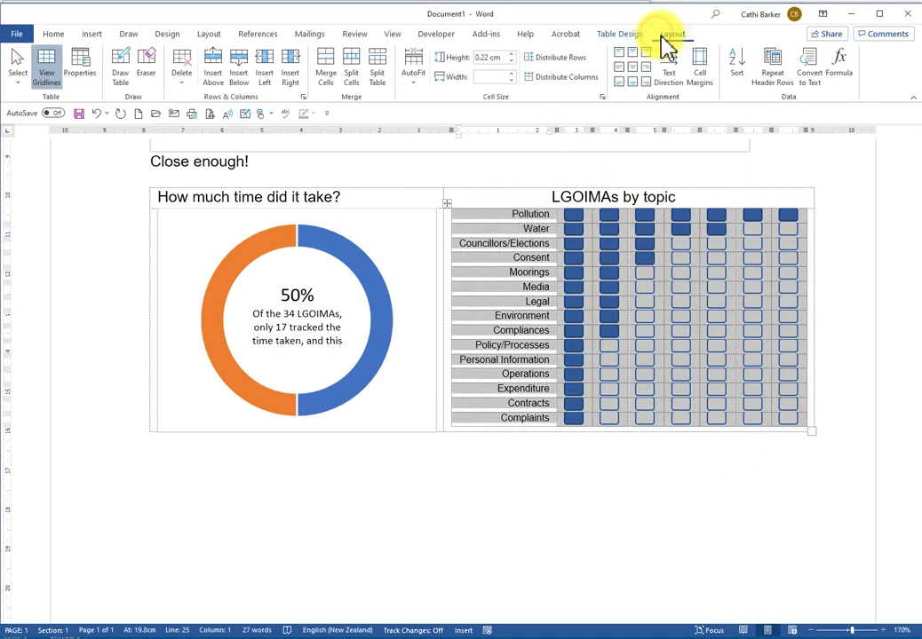
{"action": "left_click", "coordinate": [513, 55]}
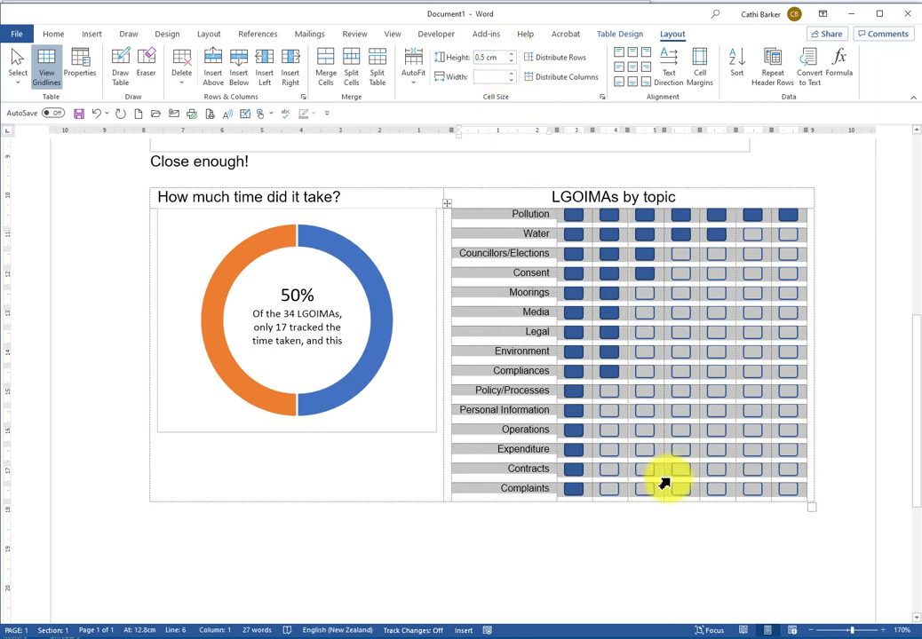
{"action": "left_click", "coordinate": [672, 513]}
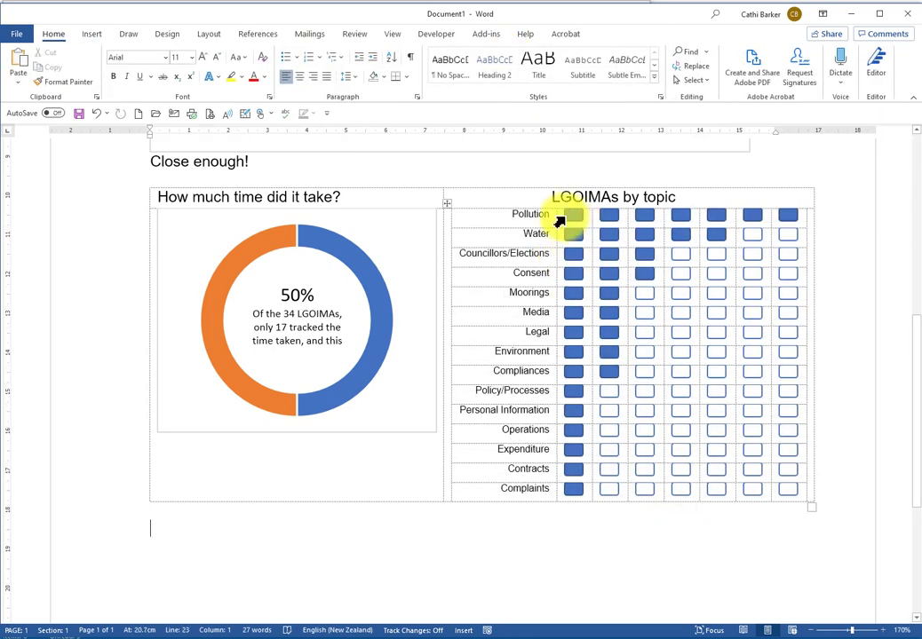
{"action": "left_click_drag", "start_coordinate": [557, 219], "coordinate": [788, 494]}
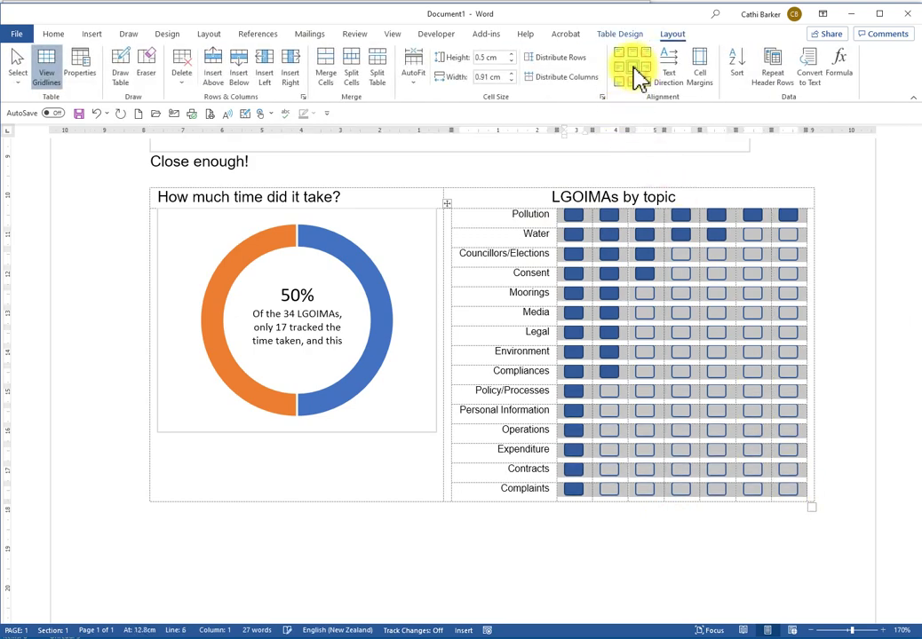
{"action": "left_click", "coordinate": [634, 67]}
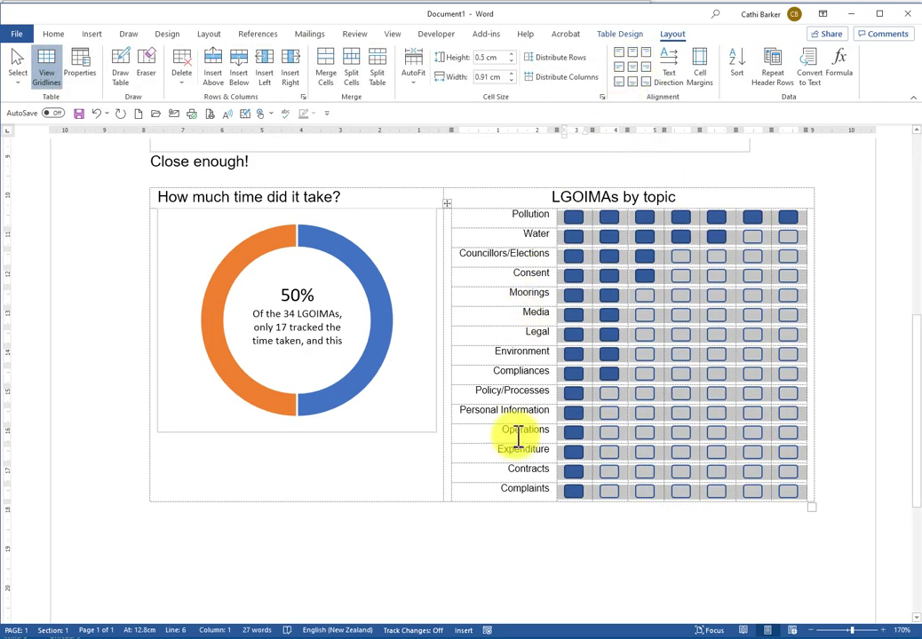
{"action": "left_click", "coordinate": [557, 518]}
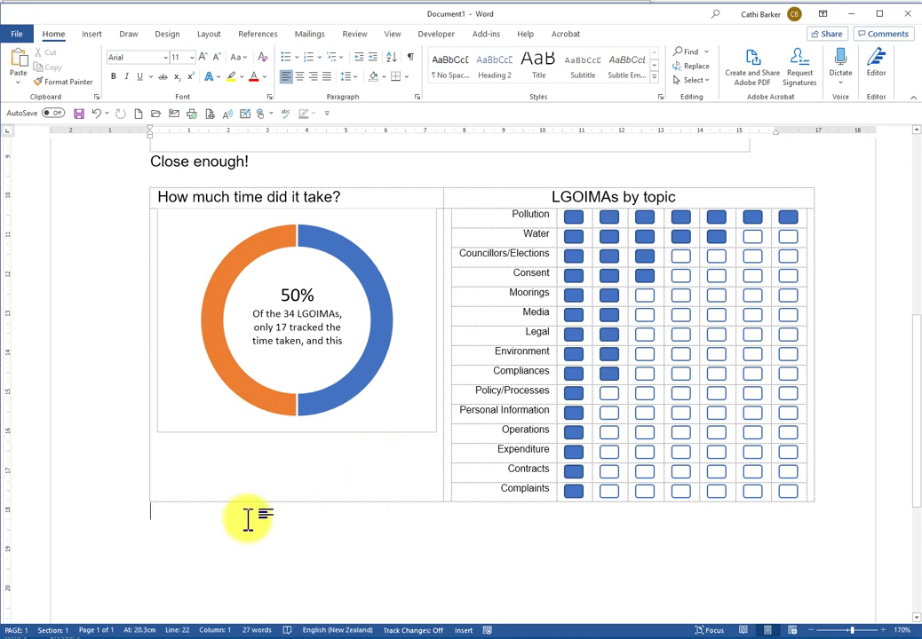
- Add the closing sentence hoping it gave ideas for infographics, ignoring the grammar flag on 'you'
{"action": "key", "text": "Return"}
{"action": "type", "text": "You can fiddle for a long time with this sort of stuff b"}
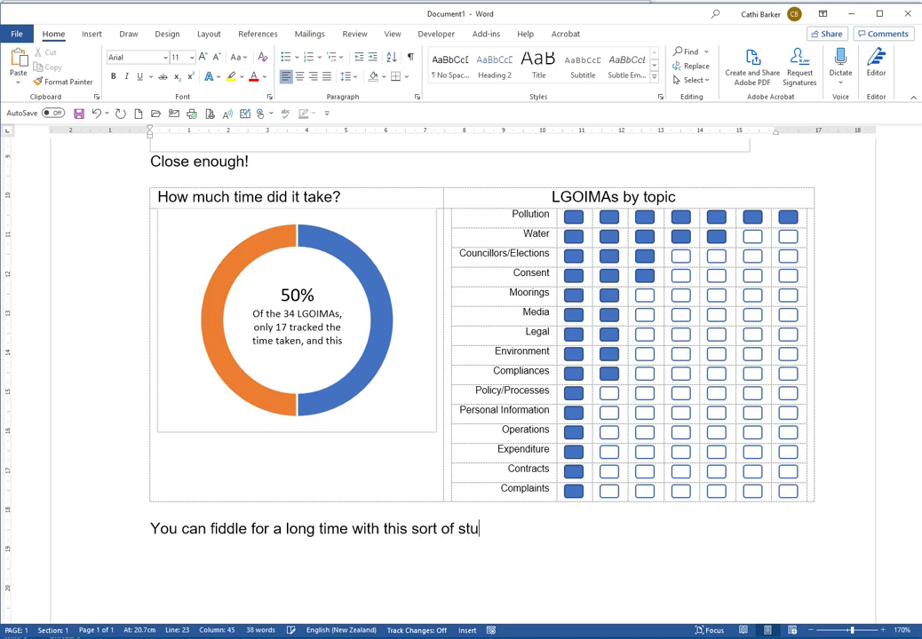
{"action": "type", "text": "t I hope that help"}
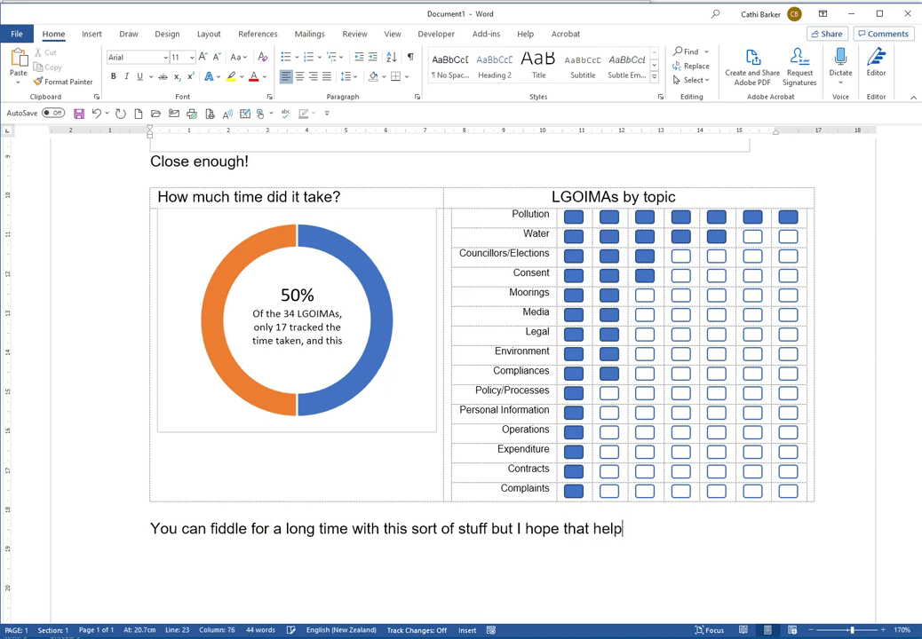
{"action": "type", "text": "who"}
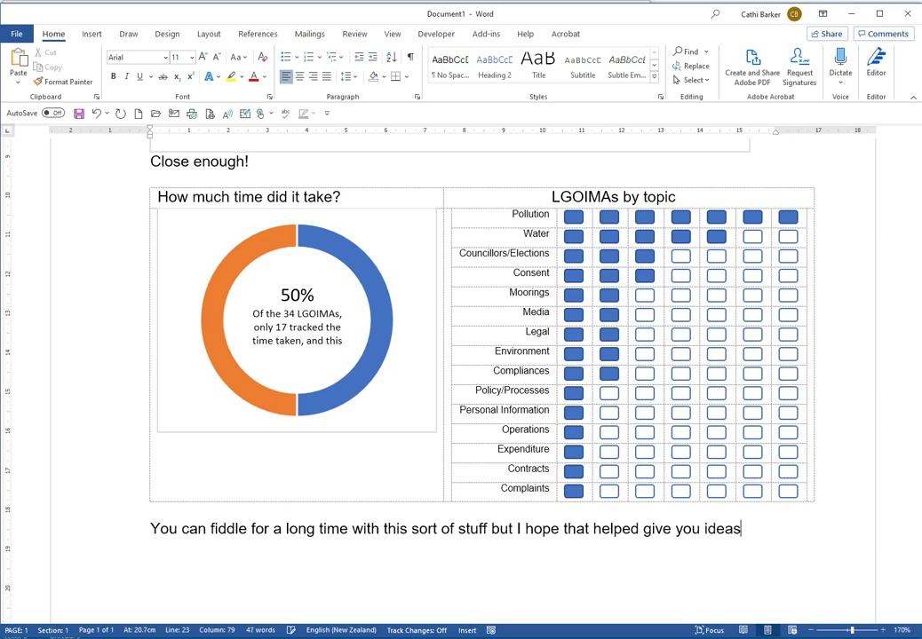
{"action": "type", "text": " of how to approach the infographics"}
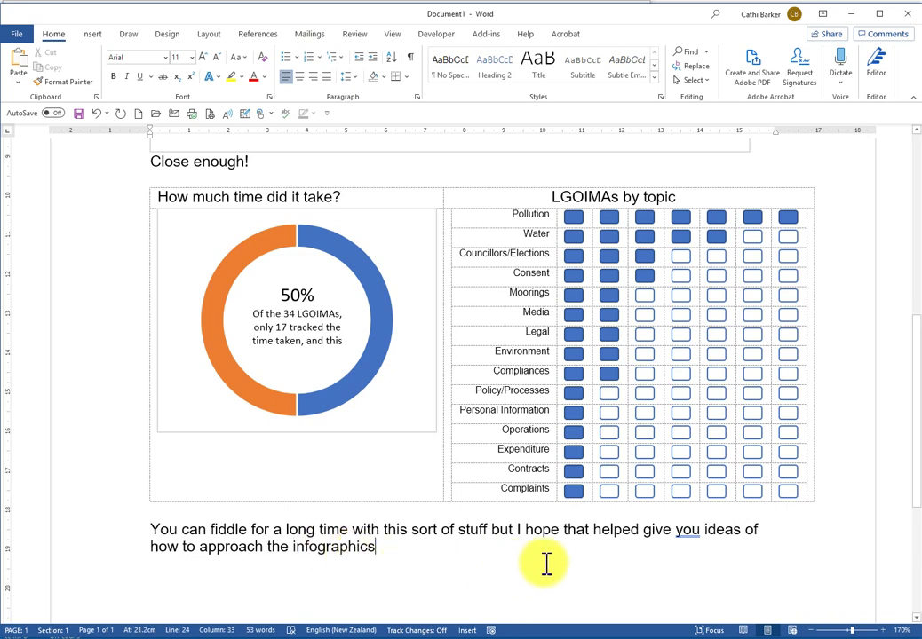
{"action": "right_click", "coordinate": [689, 532]}
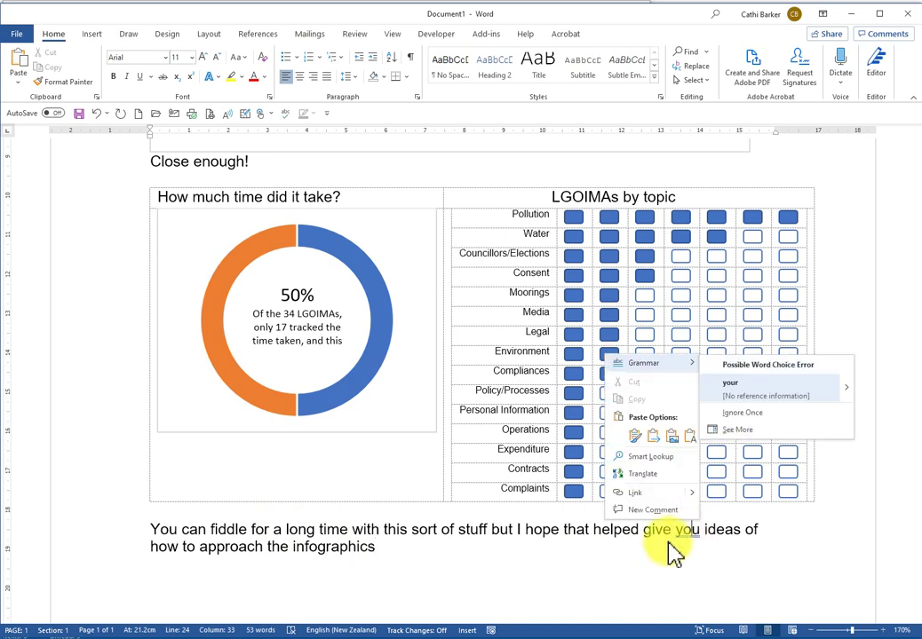
{"action": "left_click", "coordinate": [638, 554]}
{"action": "scroll", "coordinate": [633, 555], "scroll_direction": "up", "scroll_amount": 3}
{"action": "scroll", "coordinate": [638, 555], "scroll_direction": "up", "scroll_amount": 2}
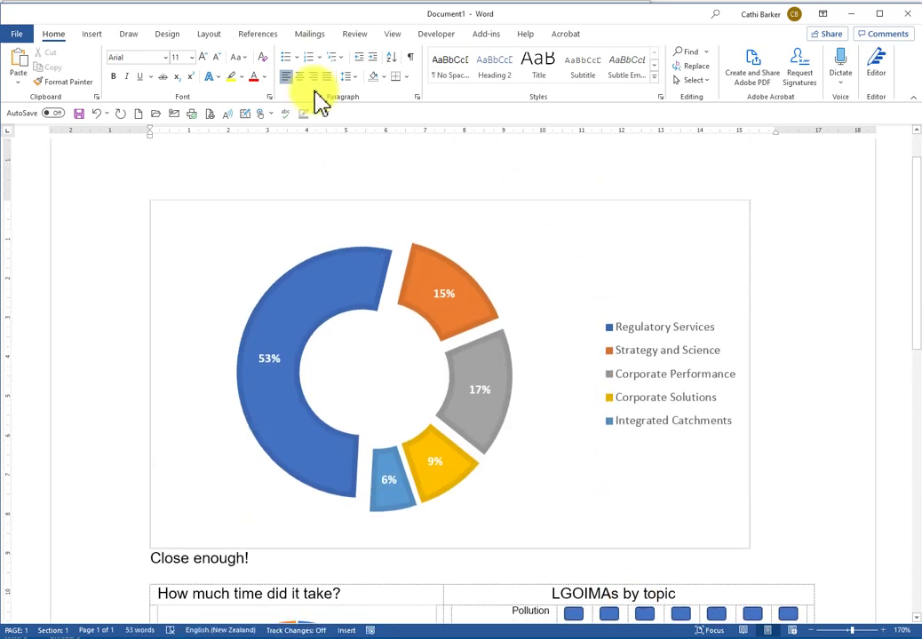
- Draw a text box in the doughnut's hole reading 'LGOIMAs January To June 2016'
{"action": "left_click", "coordinate": [92, 33]}
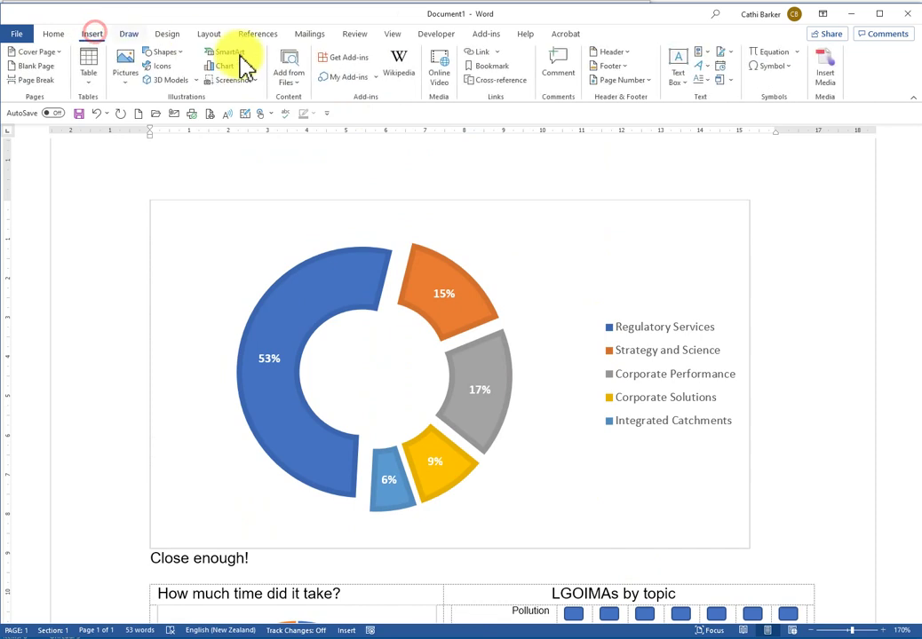
{"action": "left_click", "coordinate": [677, 63]}
{"action": "left_click", "coordinate": [724, 467]}
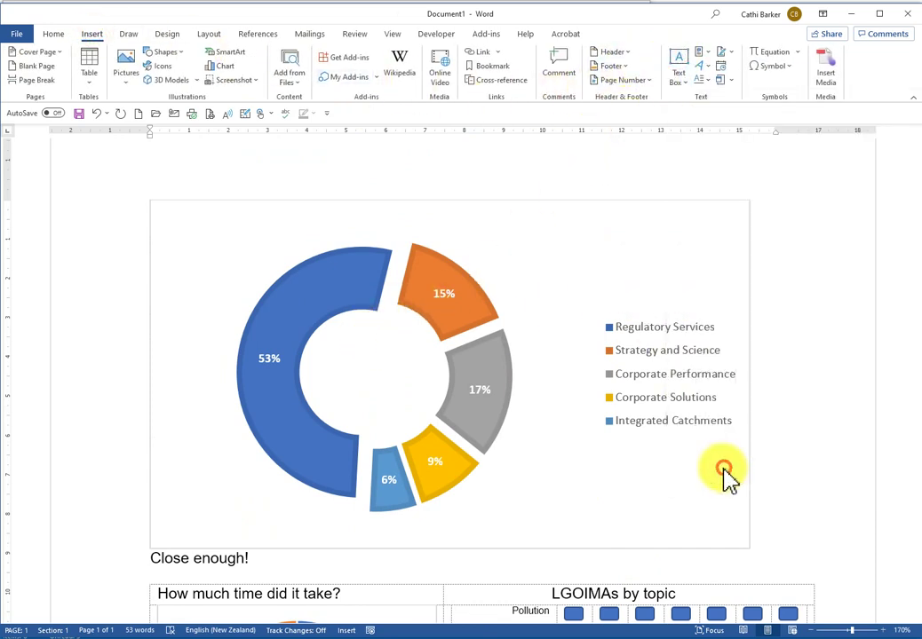
{"action": "left_click_drag", "start_coordinate": [327, 334], "coordinate": [426, 409]}
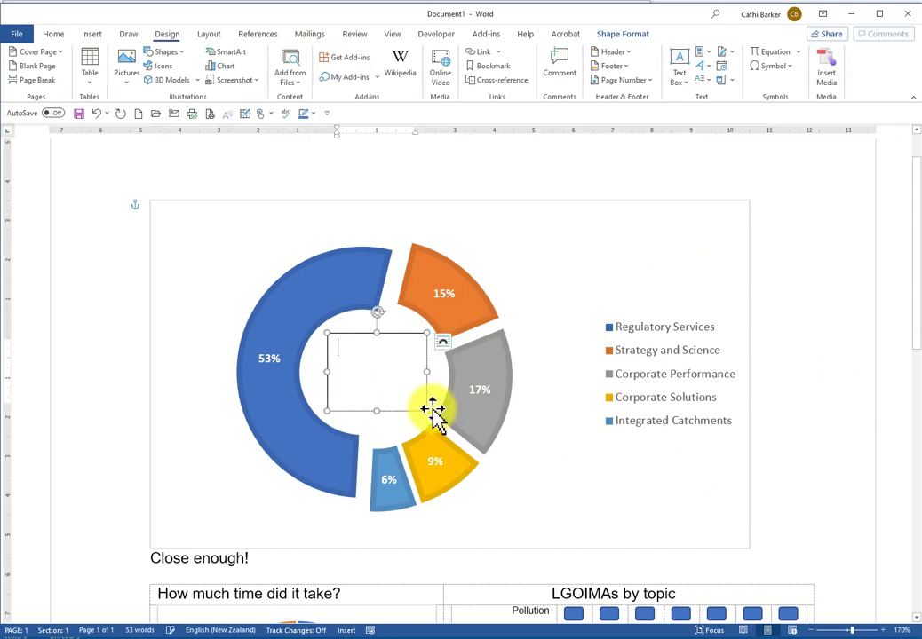
{"action": "type", "text": "LGOIMAs"}
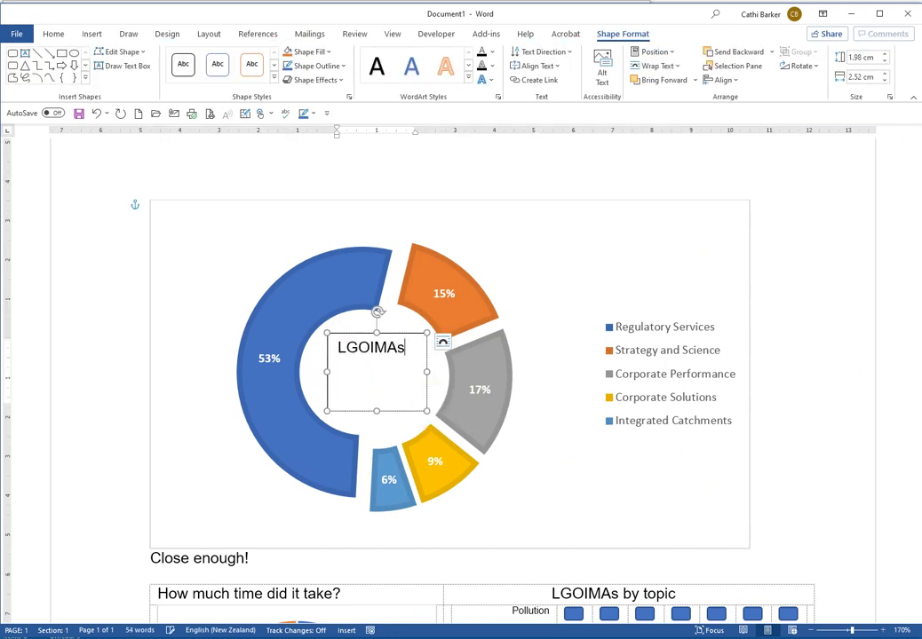
{"action": "key", "text": "Return"}
{"action": "type", "text": "January"}
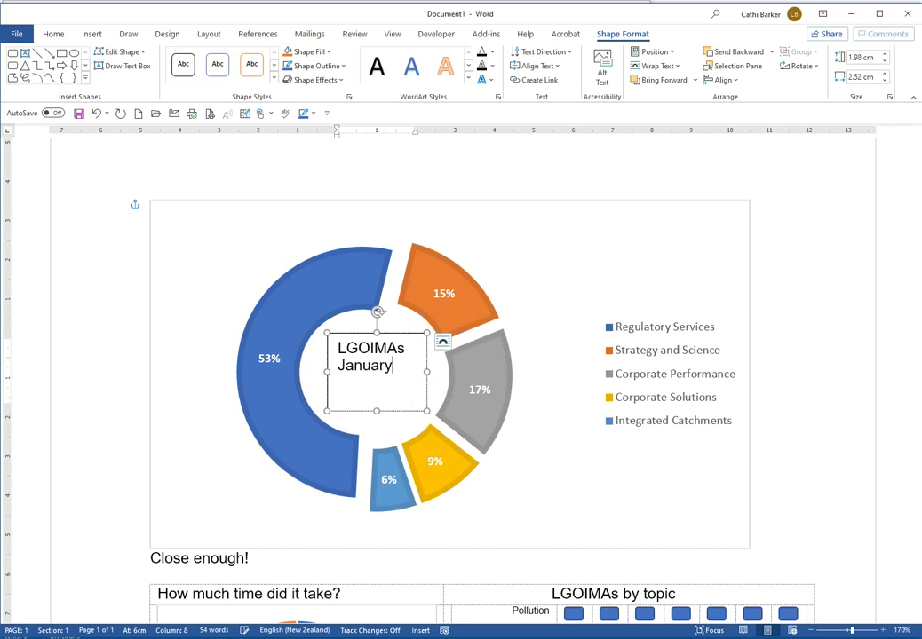
{"action": "key", "text": "Return"}
{"action": "type", "text": "t"}
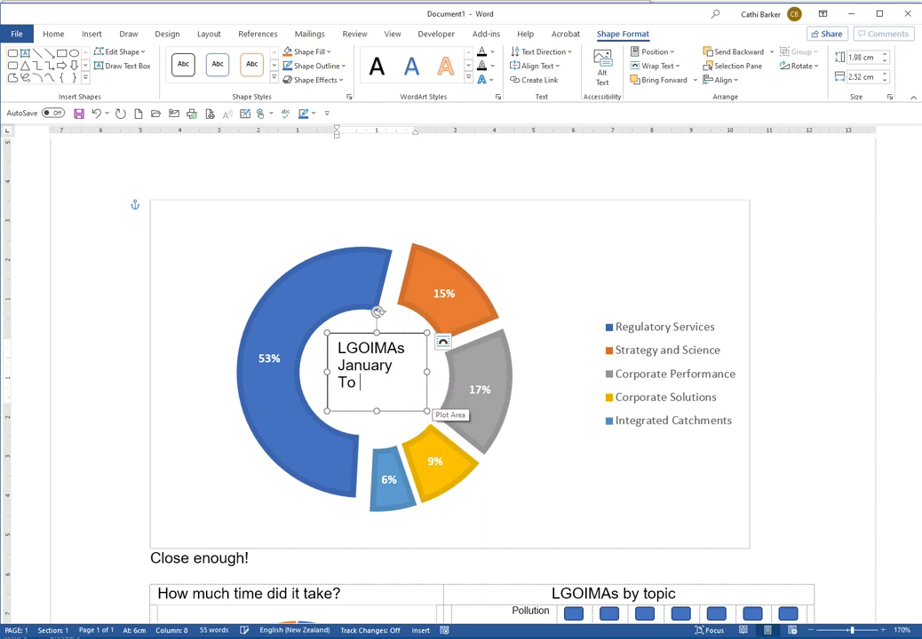
{"action": "type", "text": "June 2016"}
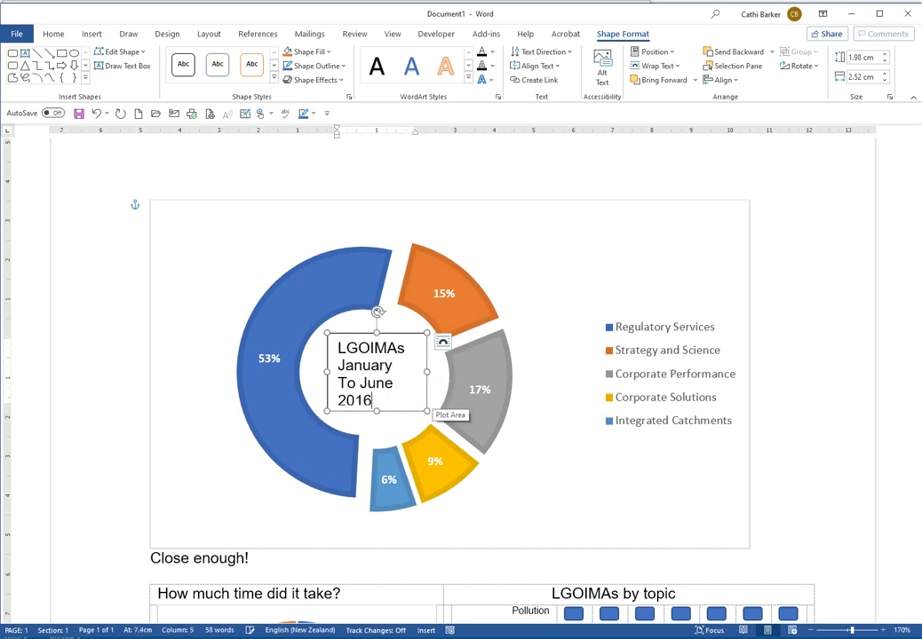
{"action": "left_click_drag", "start_coordinate": [427, 372], "coordinate": [437, 372]}
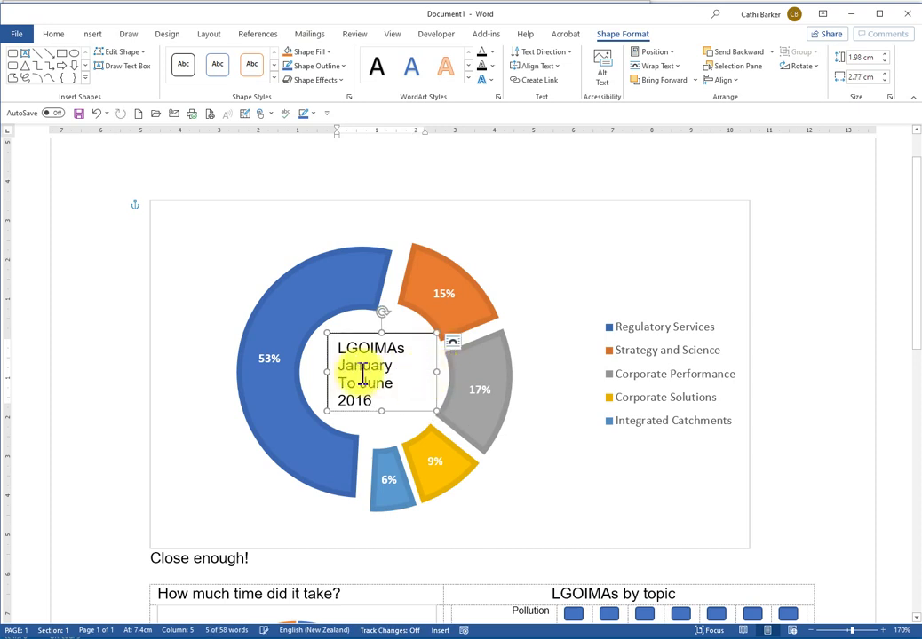
{"action": "left_click_drag", "start_coordinate": [325, 373], "coordinate": [317, 373]}
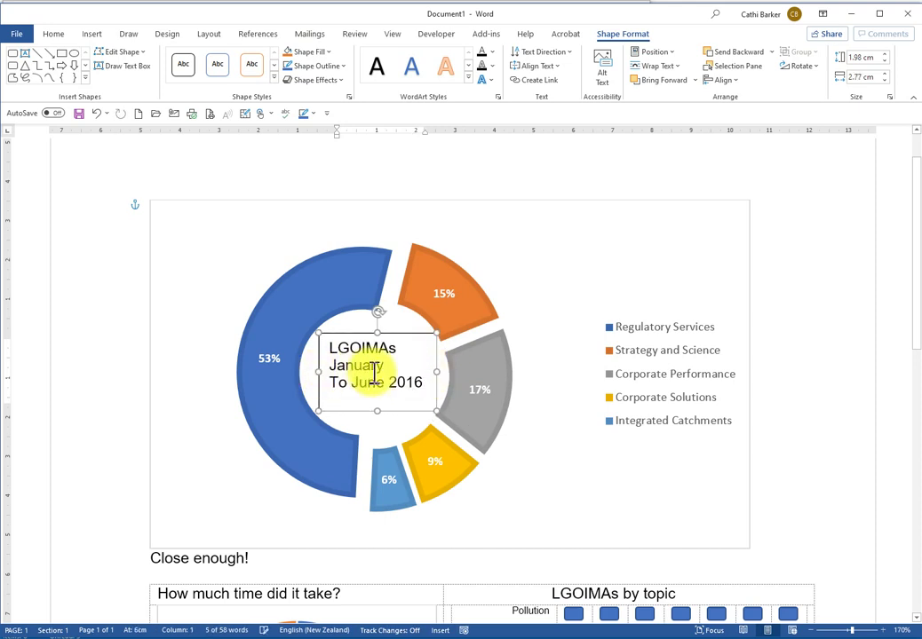
- Centre the label text and set the text box to No Outline
{"action": "key", "text": "ctrl+a"}
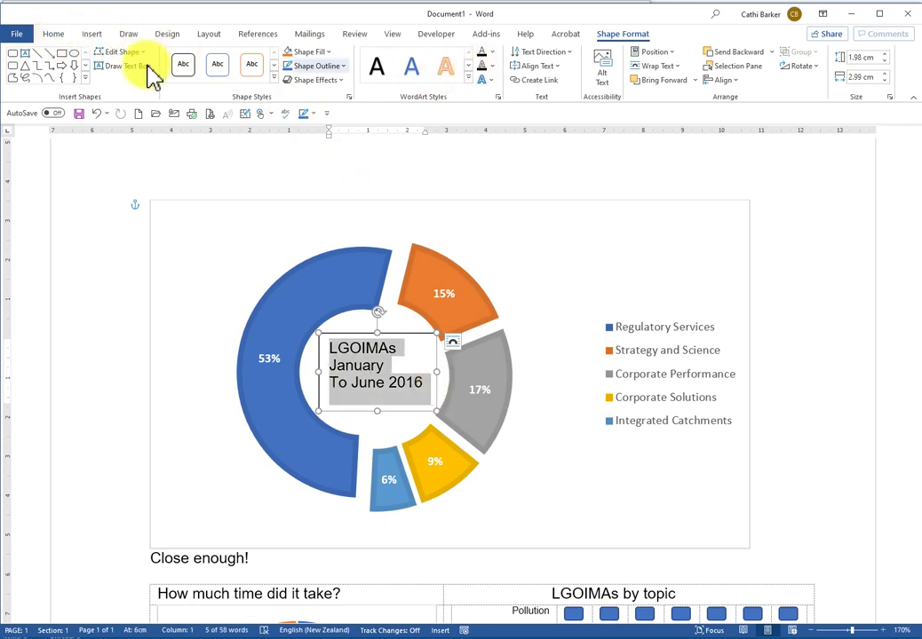
{"action": "left_click", "coordinate": [55, 34]}
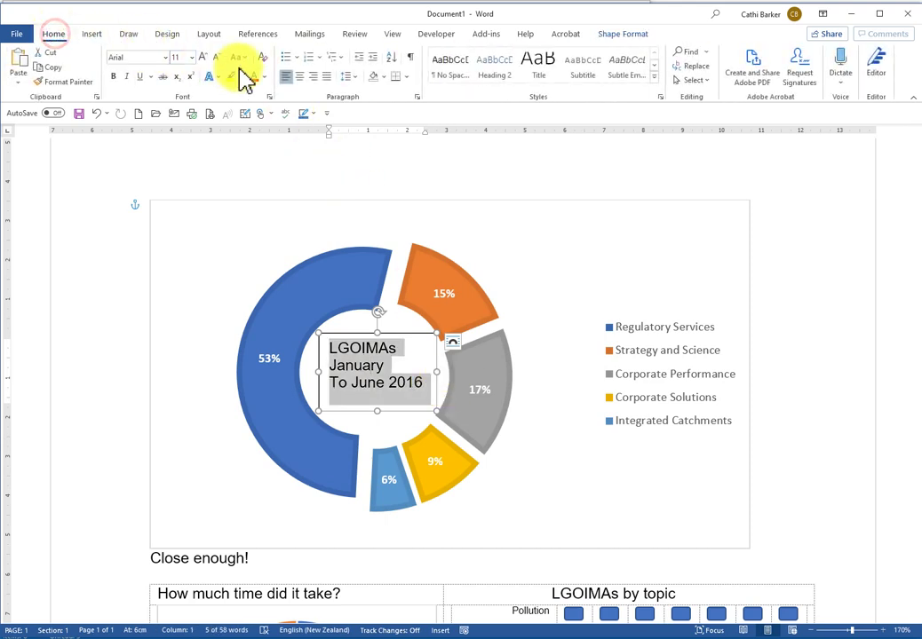
{"action": "left_click", "coordinate": [301, 77]}
{"action": "left_click", "coordinate": [566, 251]}
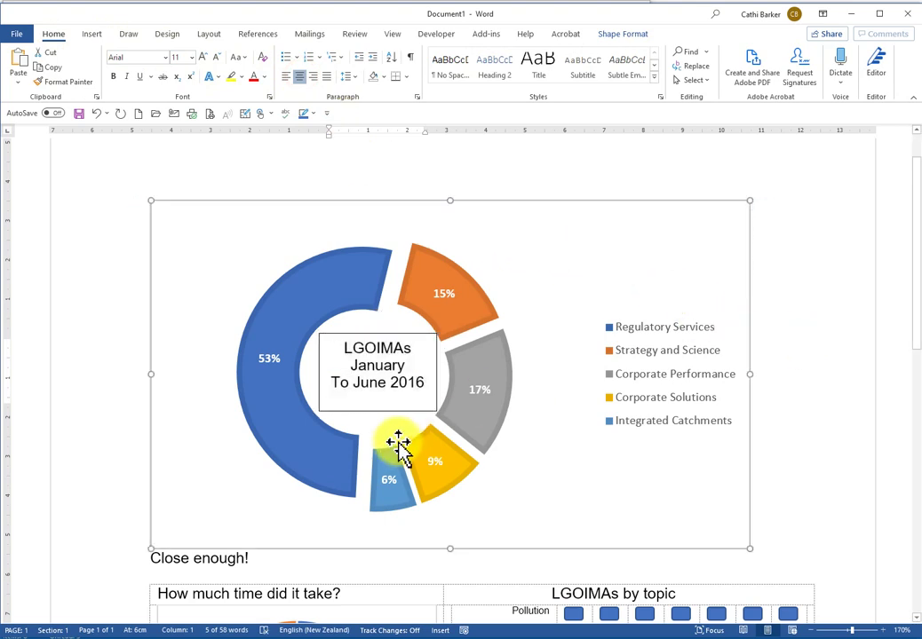
{"action": "left_click", "coordinate": [409, 411]}
{"action": "left_click", "coordinate": [627, 36]}
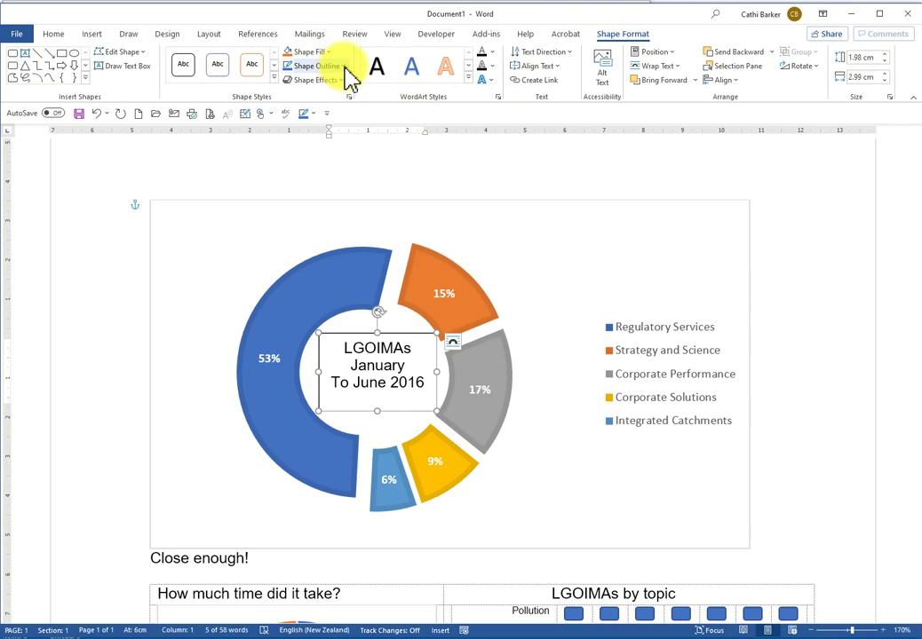
{"action": "left_click", "coordinate": [338, 66]}
{"action": "left_click", "coordinate": [306, 201]}
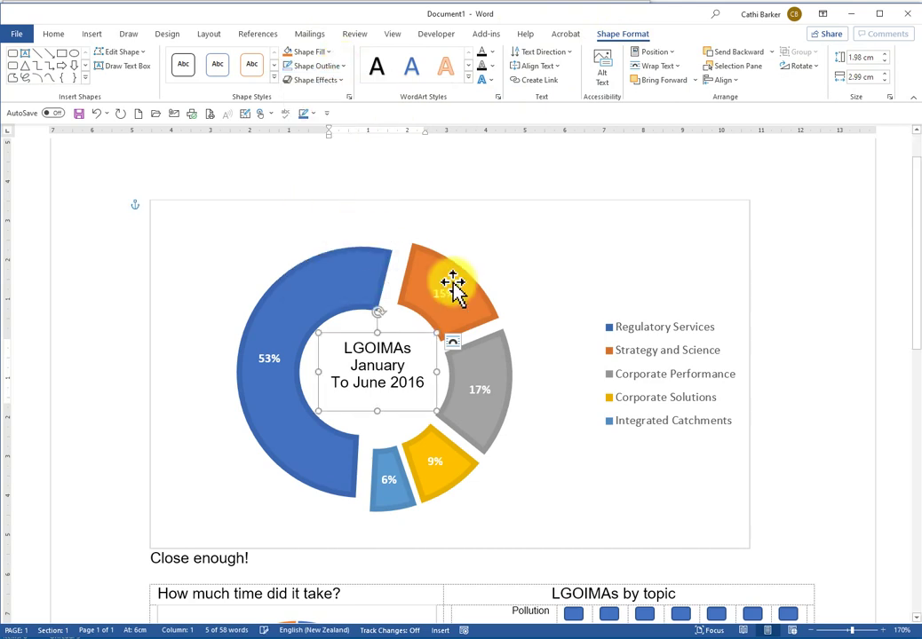
{"action": "left_click", "coordinate": [531, 272]}
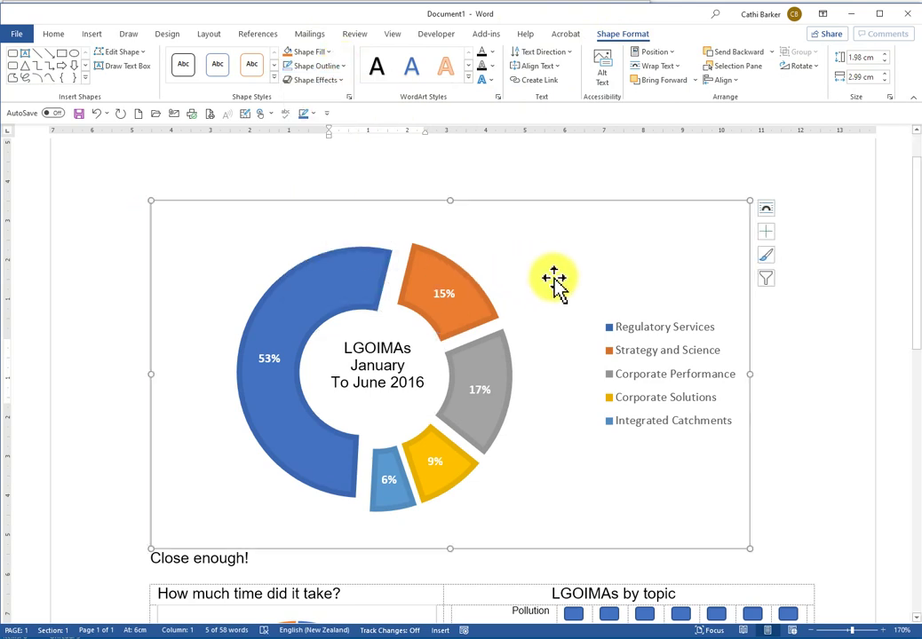
{"action": "left_click", "coordinate": [835, 401]}
{"action": "key", "text": "End"}
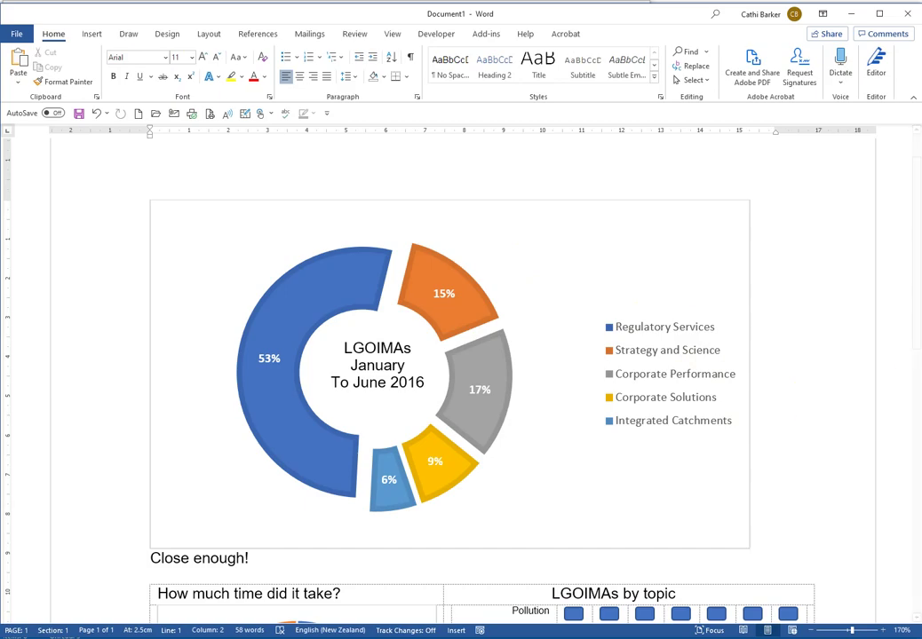